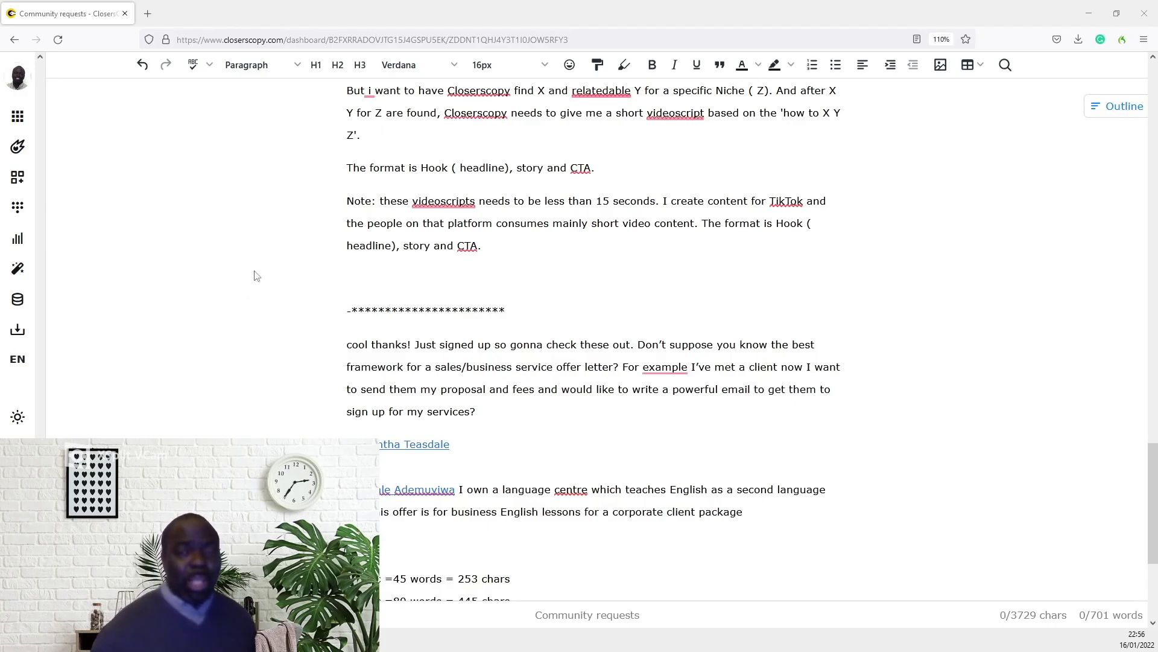
Select and copy the whole Script 3 Fizz-Up juice ad paragraph in the VoiceTalks article
key(alt+Tab)
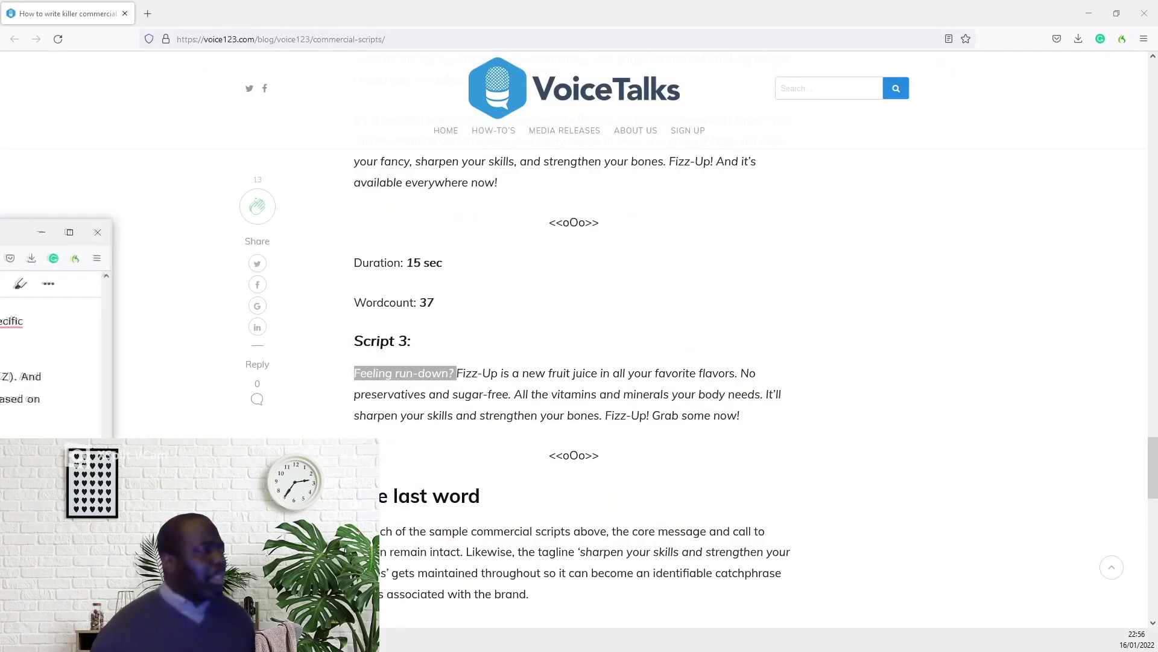
click(389, 250)
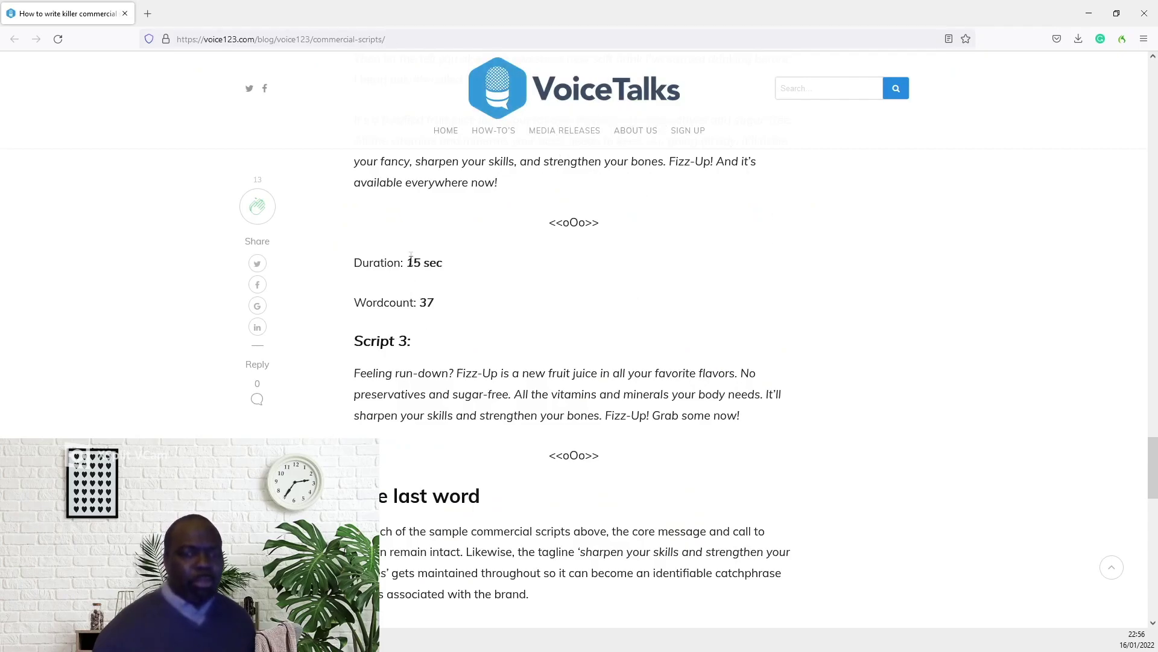
triple_click(417, 370)
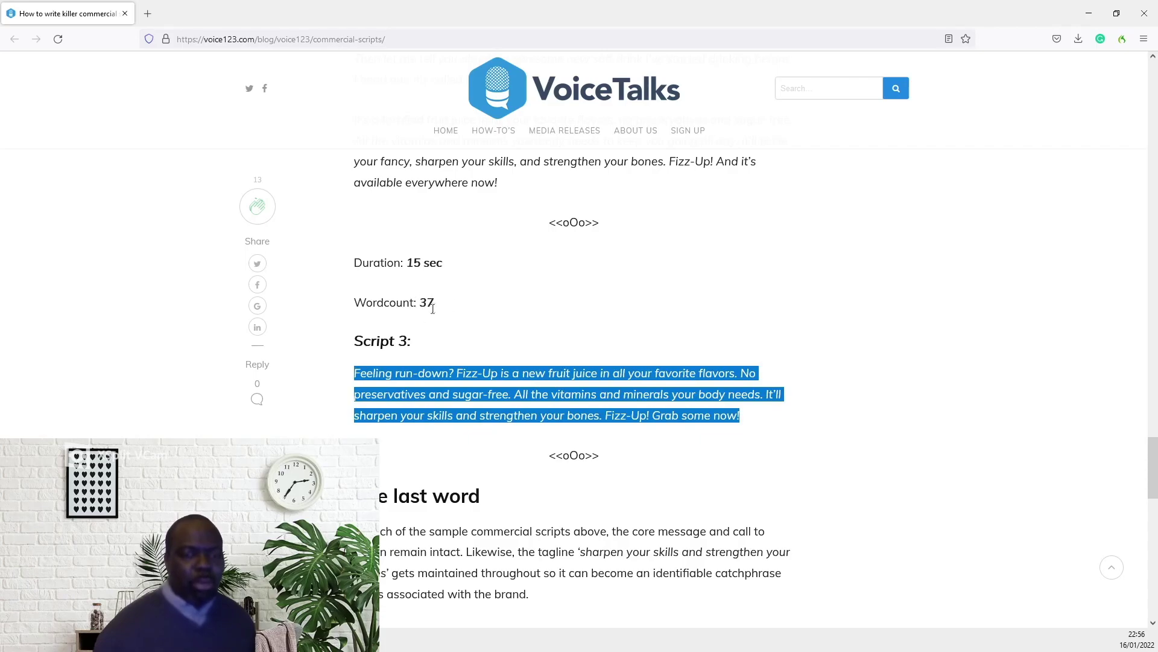
click(632, 408)
mouse_move(750, 417)
mouse_down()
mouse_move(599, 415)
mouse_move(355, 375)
mouse_up()
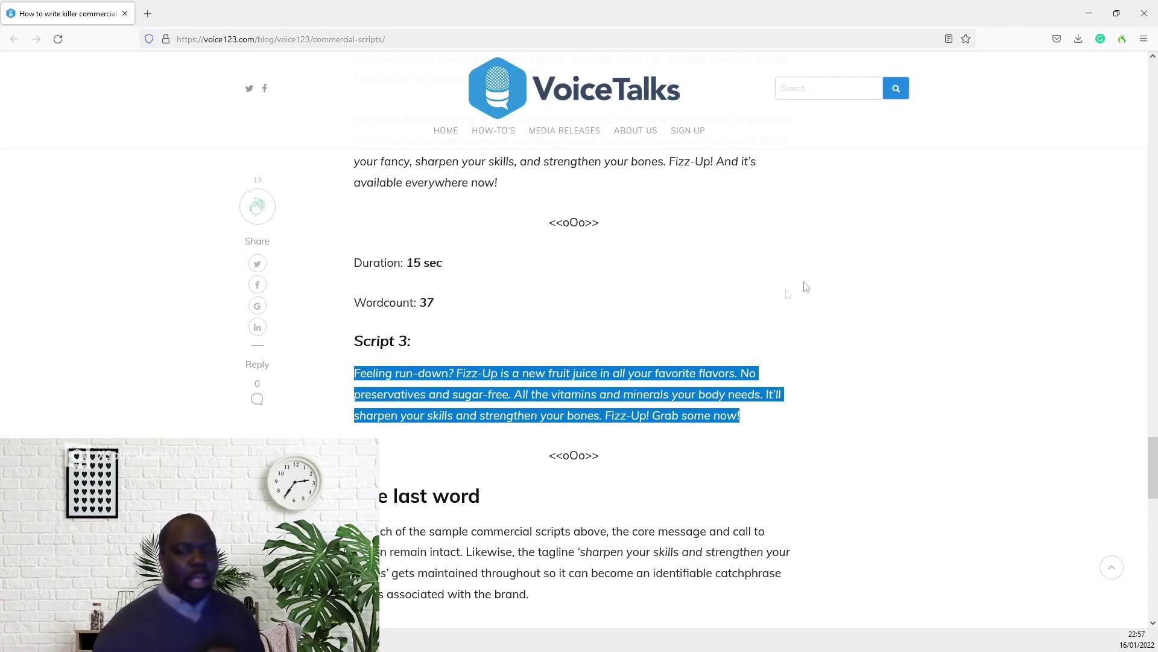
right_click(681, 378)
click(699, 390)
Paste the Fizz-Up script on a new line below the timing notes and mark 'Feeling run-down?'
key(alt+Tab)
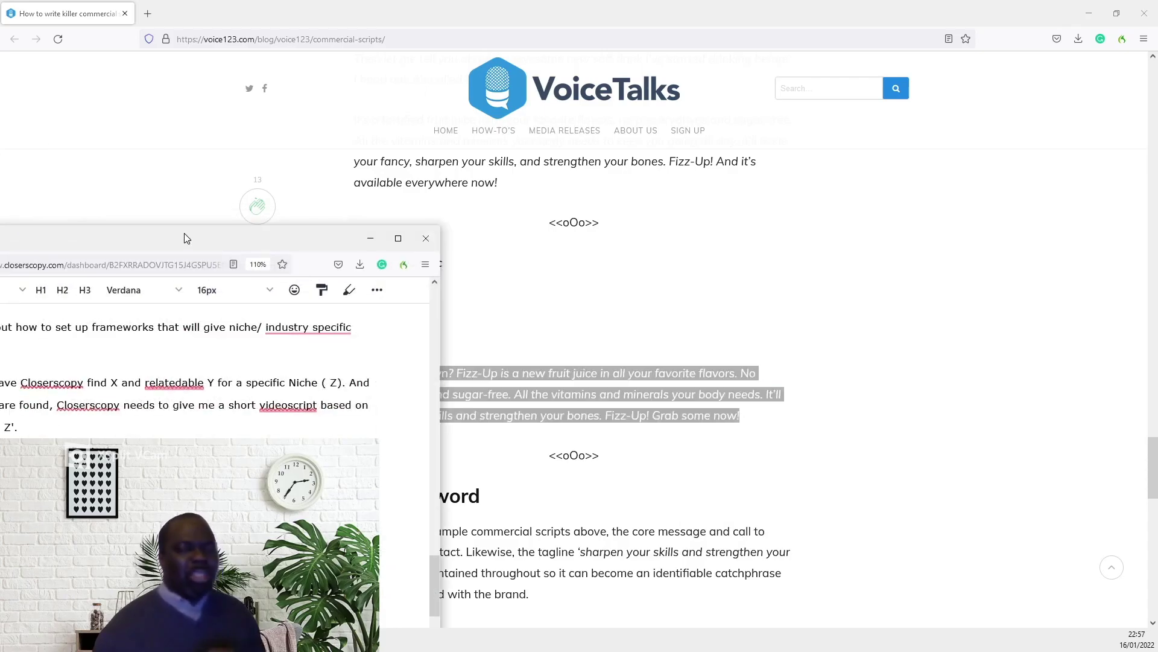
scroll(517, 292, down, 3)
scroll(516, 293, down, 2)
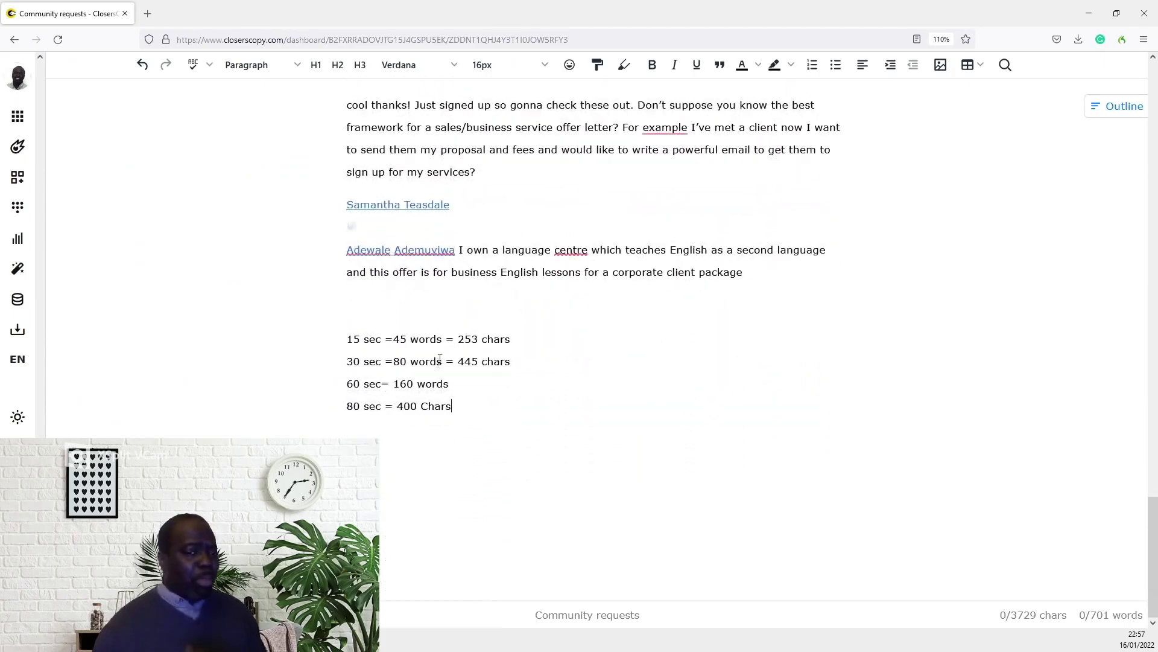
key(Return)
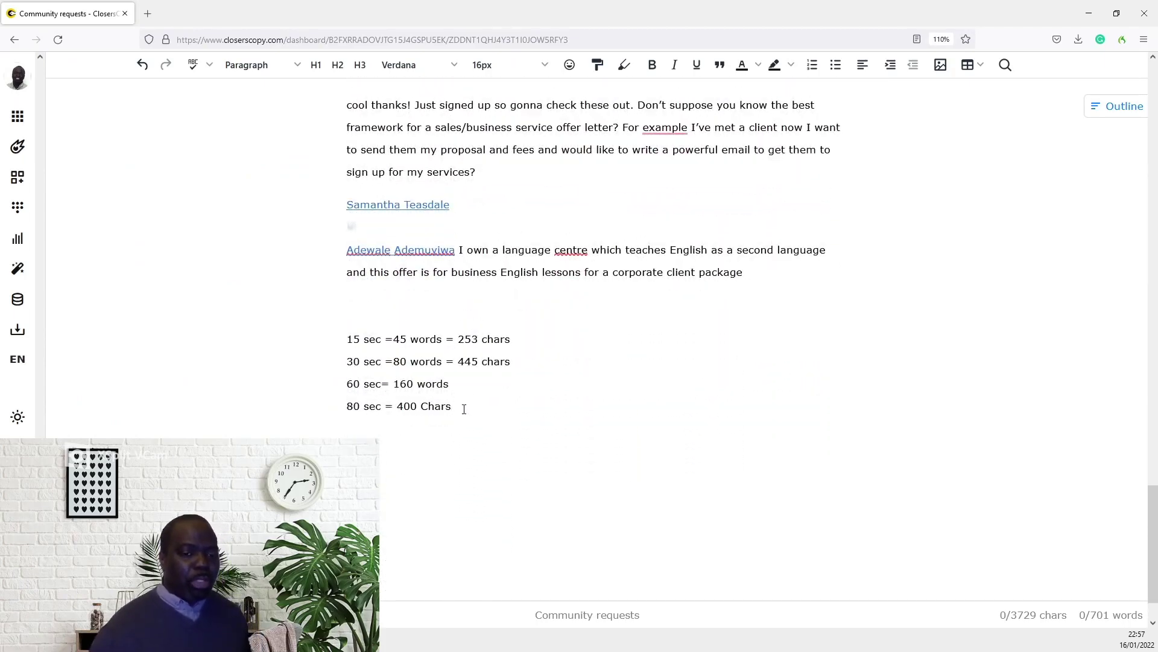
key(ctrl+v)
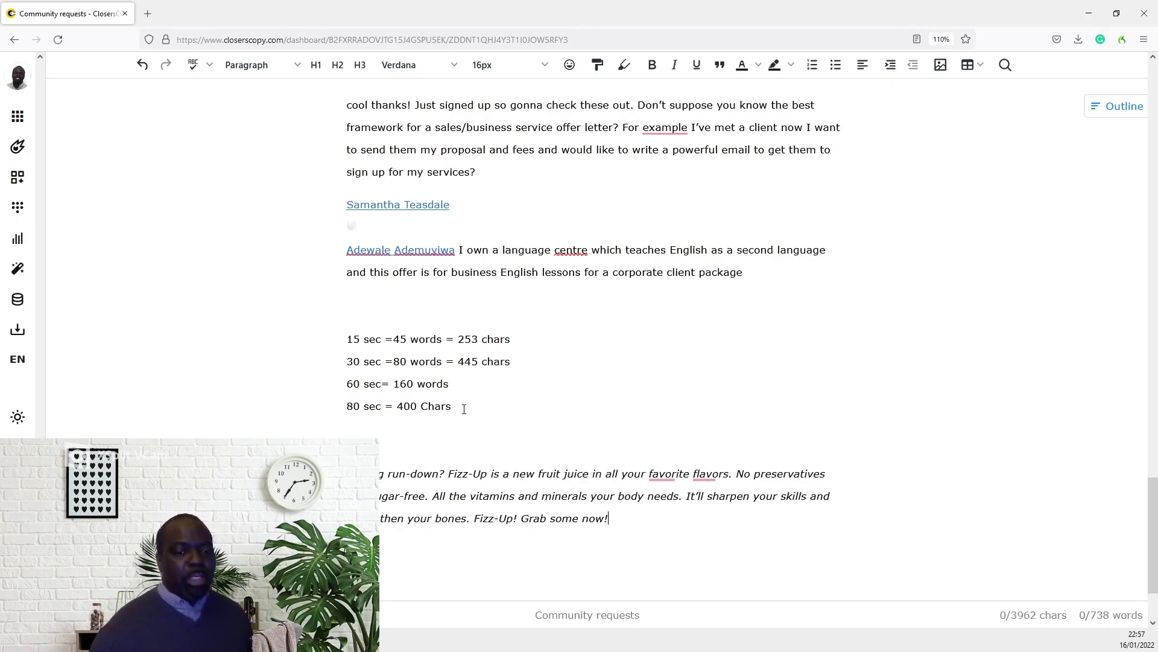
click(729, 435)
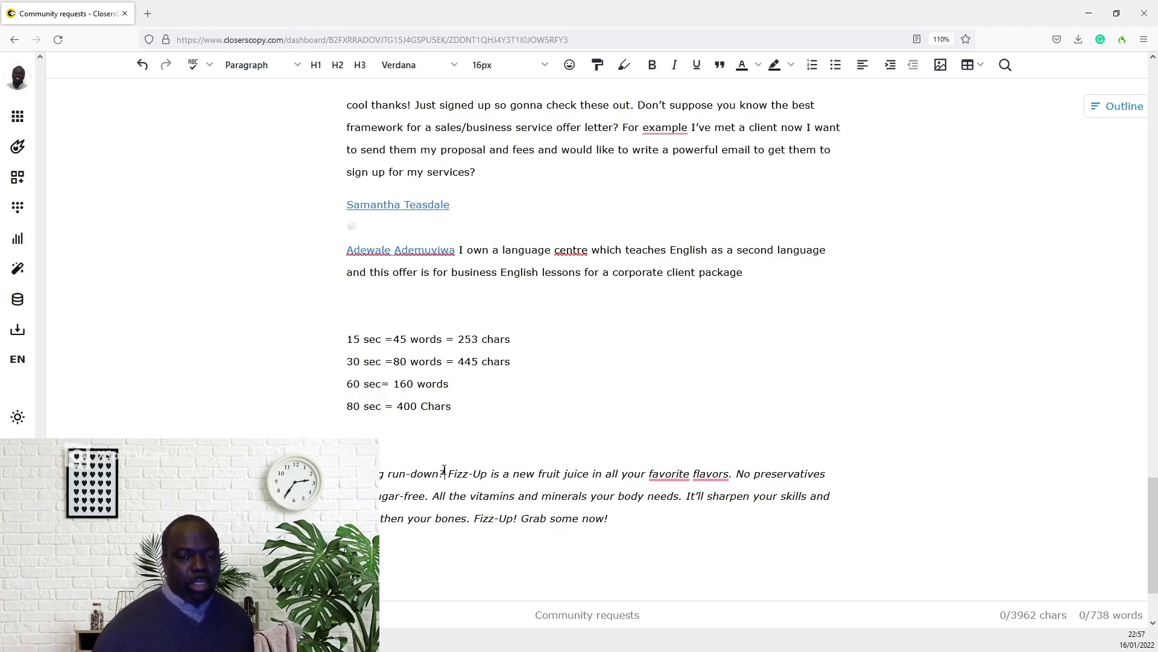
drag(445, 473, 380, 473)
Break the ad into lines after 'Feeling run-down?', after 'body needs.', and before 'Fizz-Up! Grab some now!'
click(447, 472)
key(Return)
key(Return)
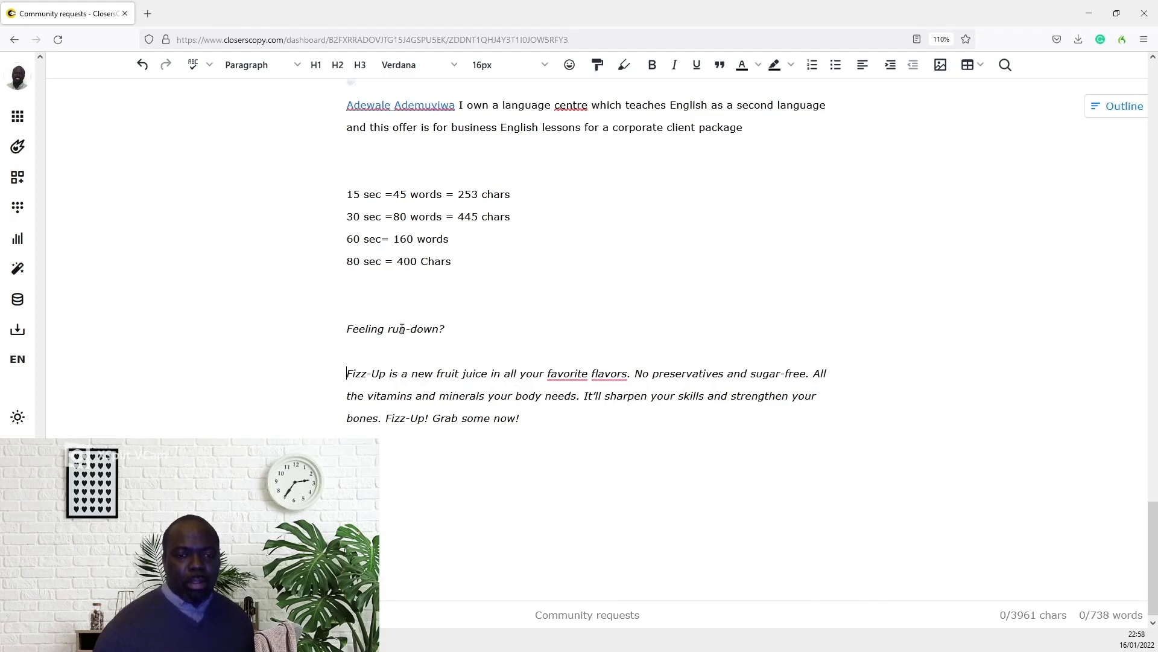
click(581, 396)
key(Return)
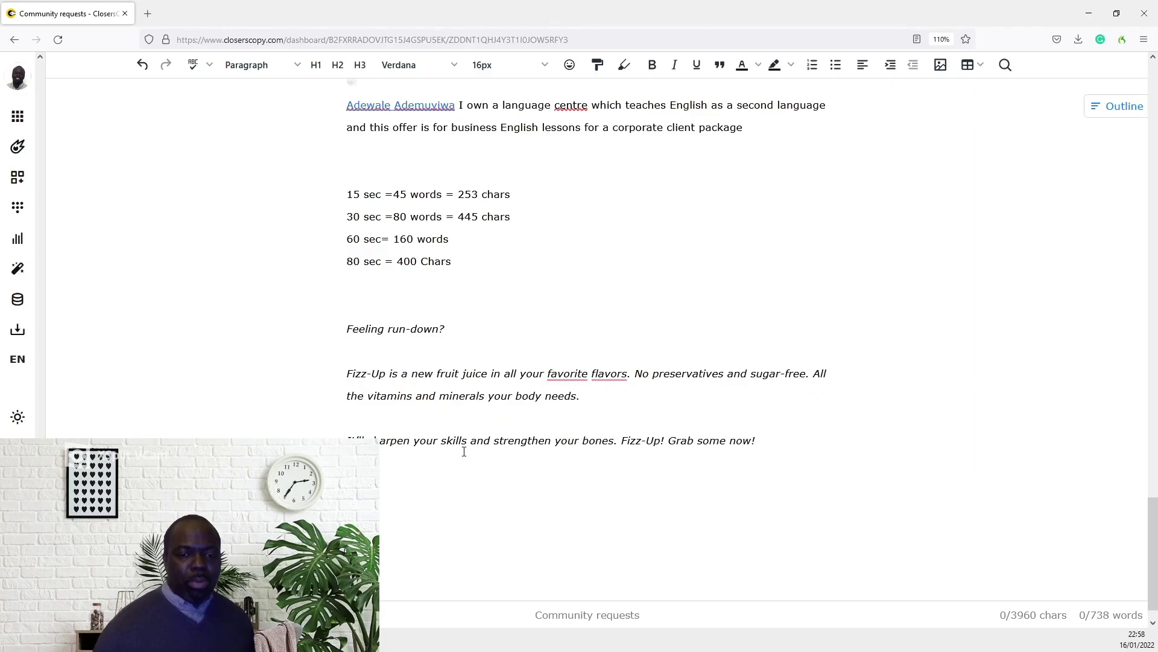
click(620, 440)
key(Return)
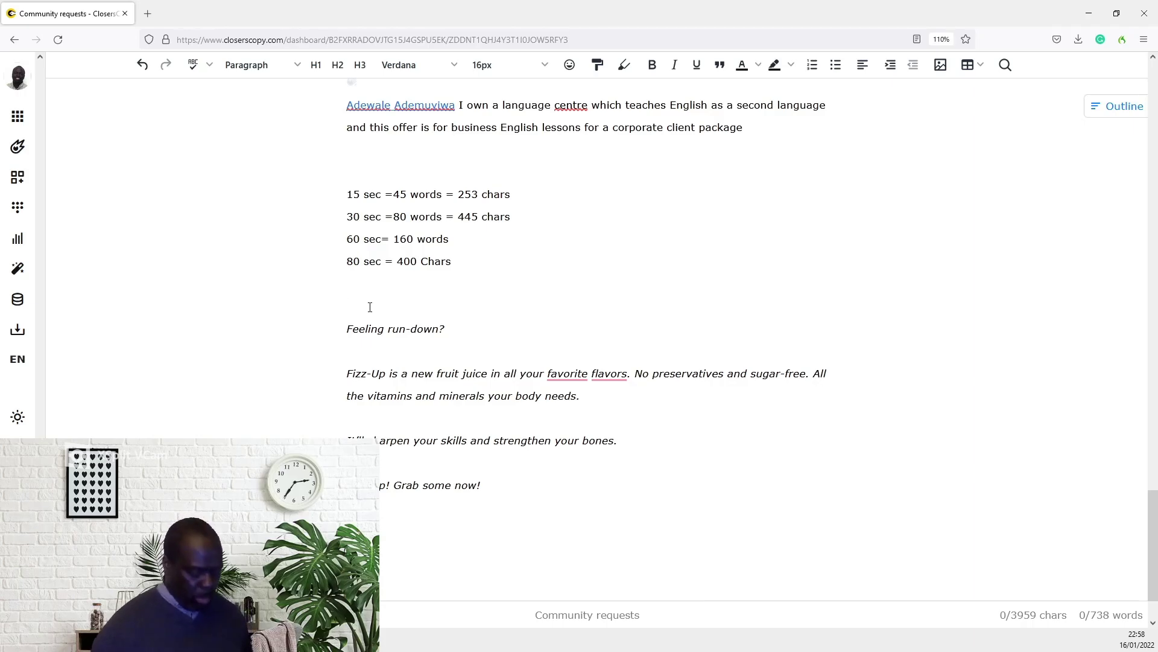
text(M)
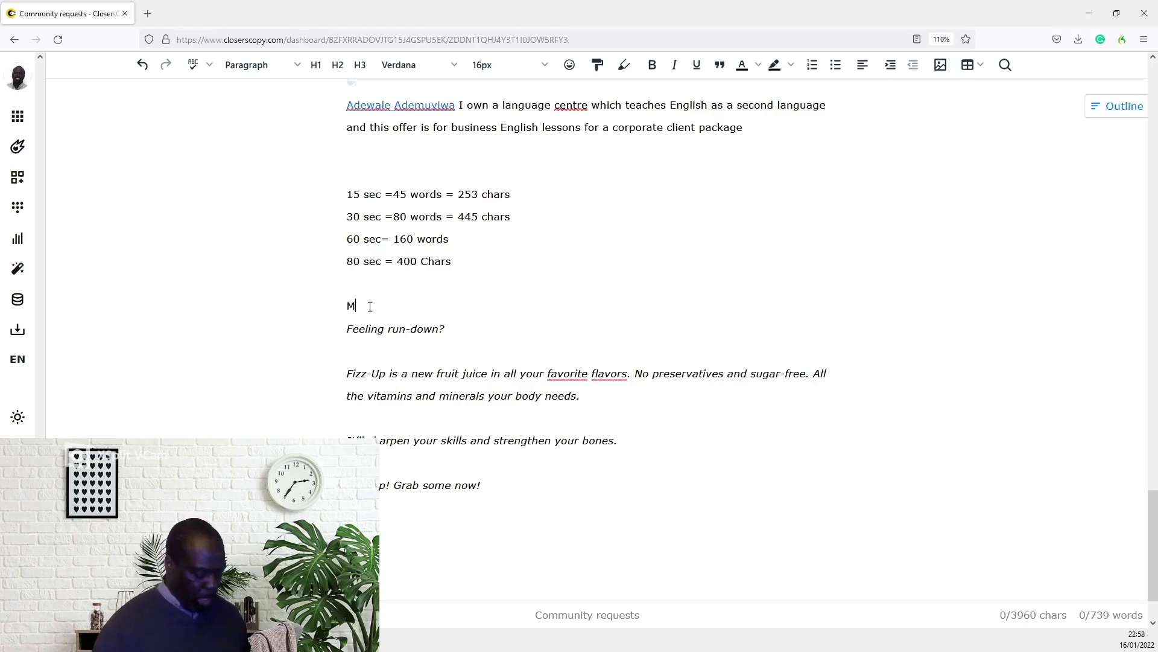
text(ain problem:)
Add lines for the Main problem, Solution, Result and Call to action labels and the closing ###
click(361, 354)
text(So)
text(lution:)
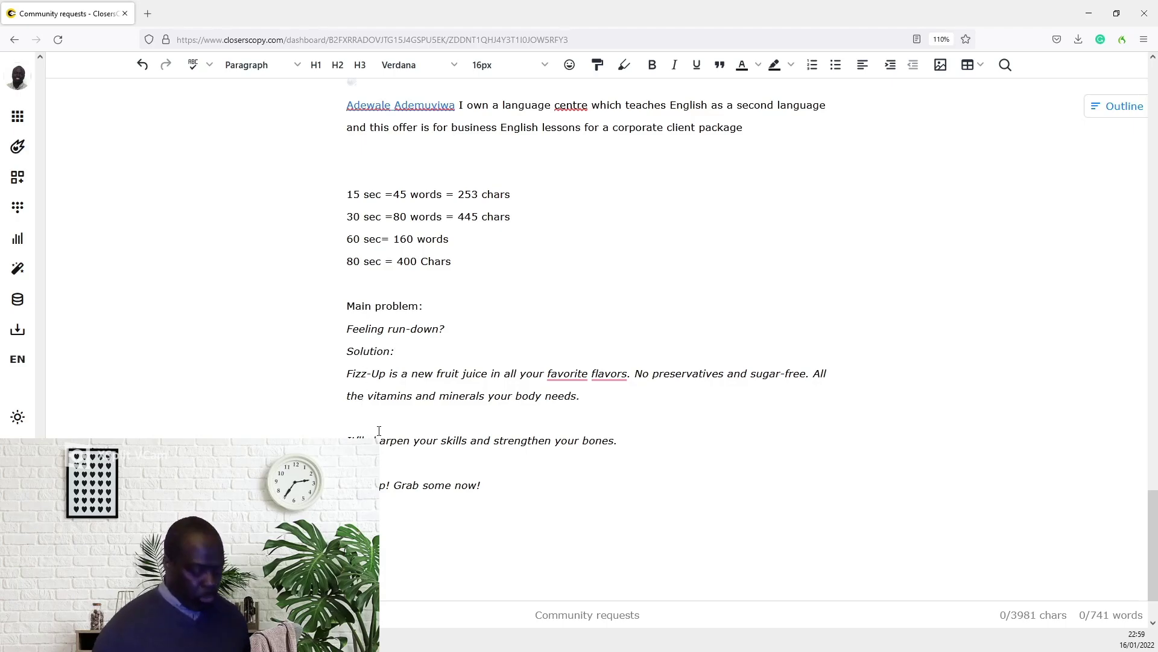
text(Result:)
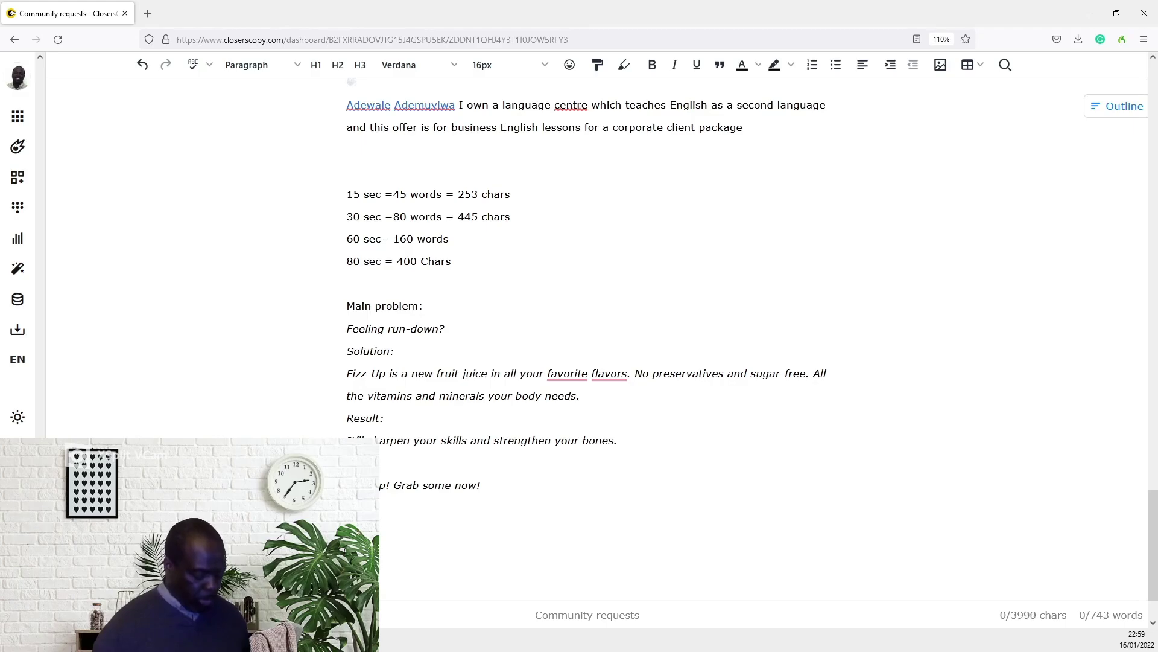
text(ll to action)
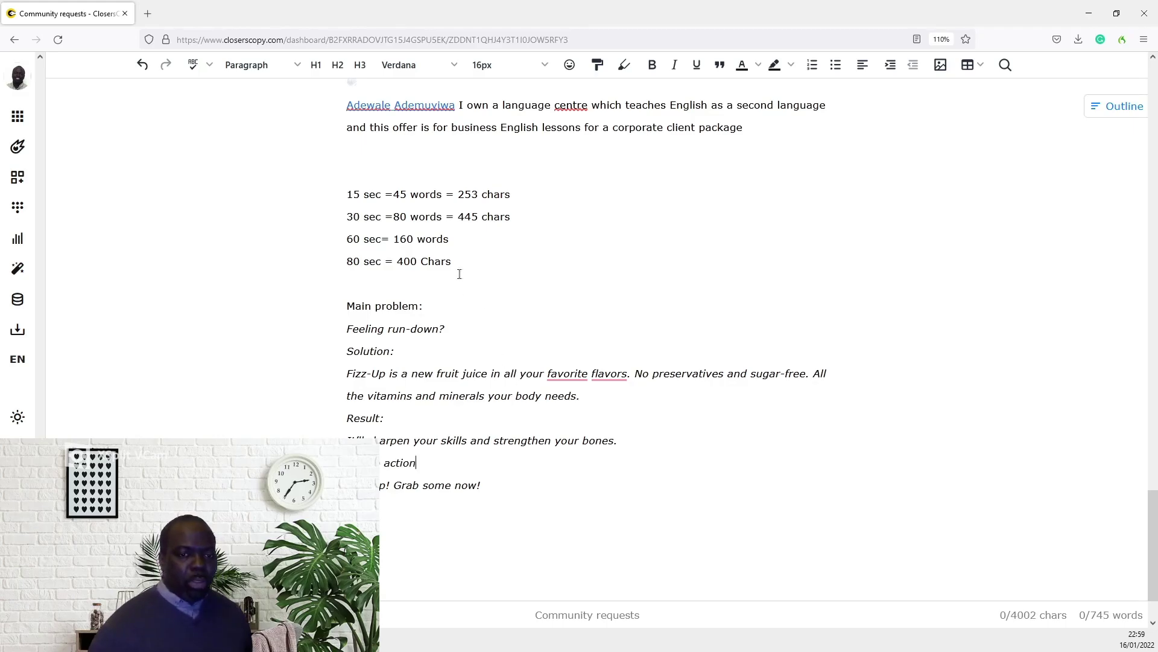
key(Return)
key(Return)
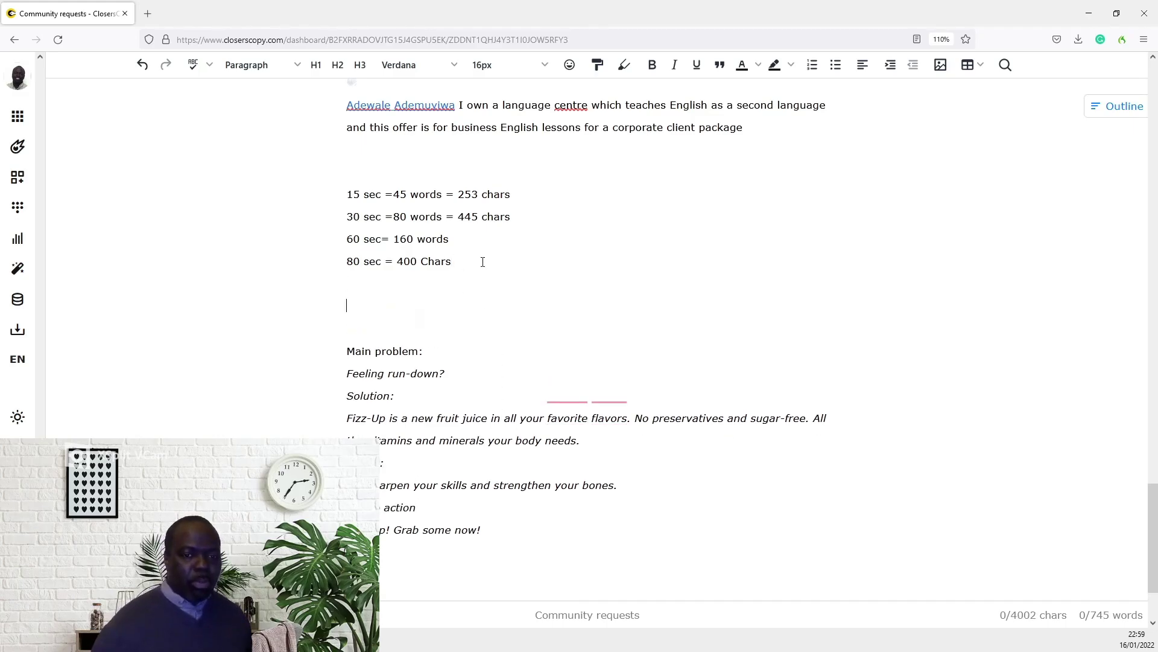
scroll(529, 265, down, 2)
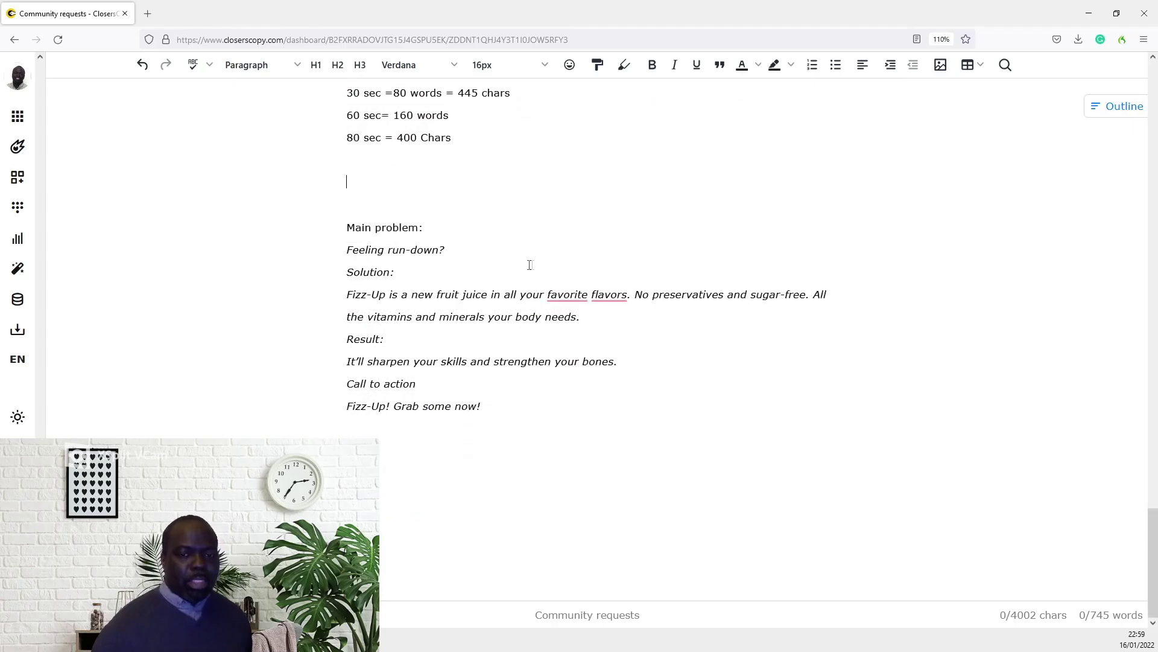
click(486, 409)
key(Return)
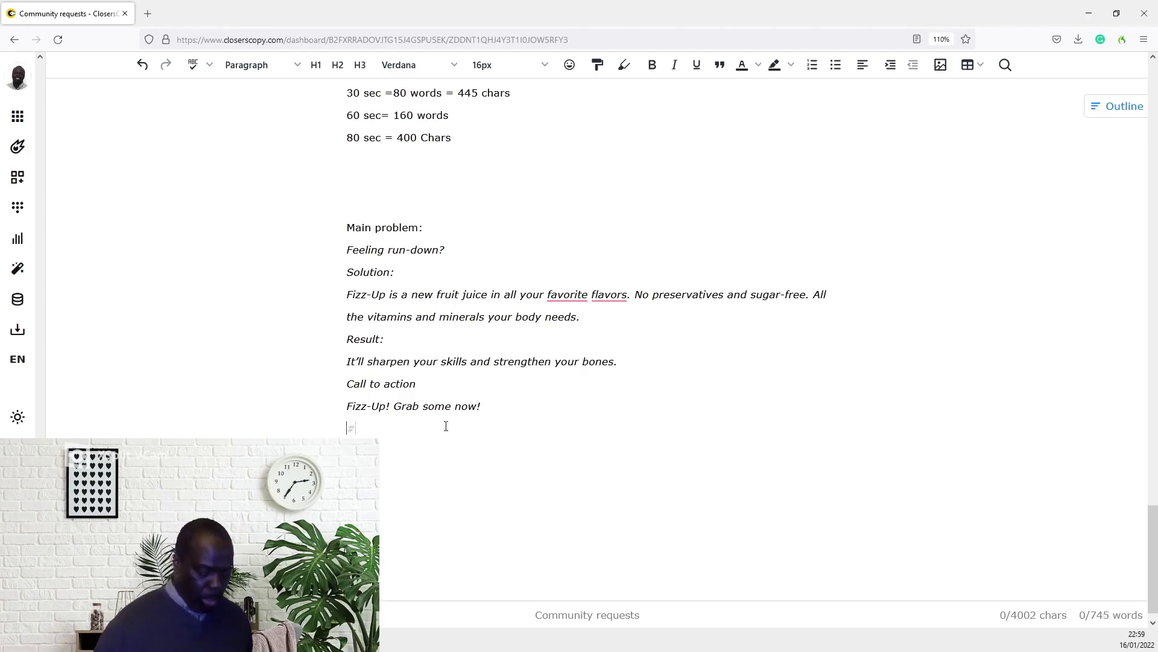
text(###)
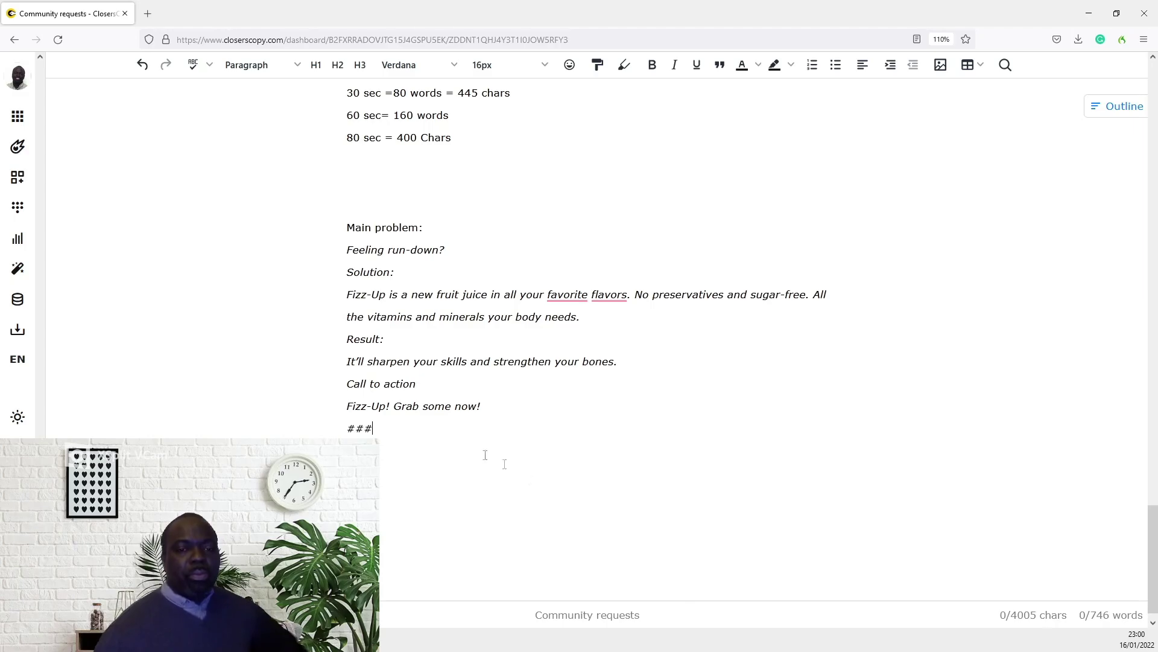
Load the Step 2 Niche Specific problems framework from the Frameworks list
click(17, 178)
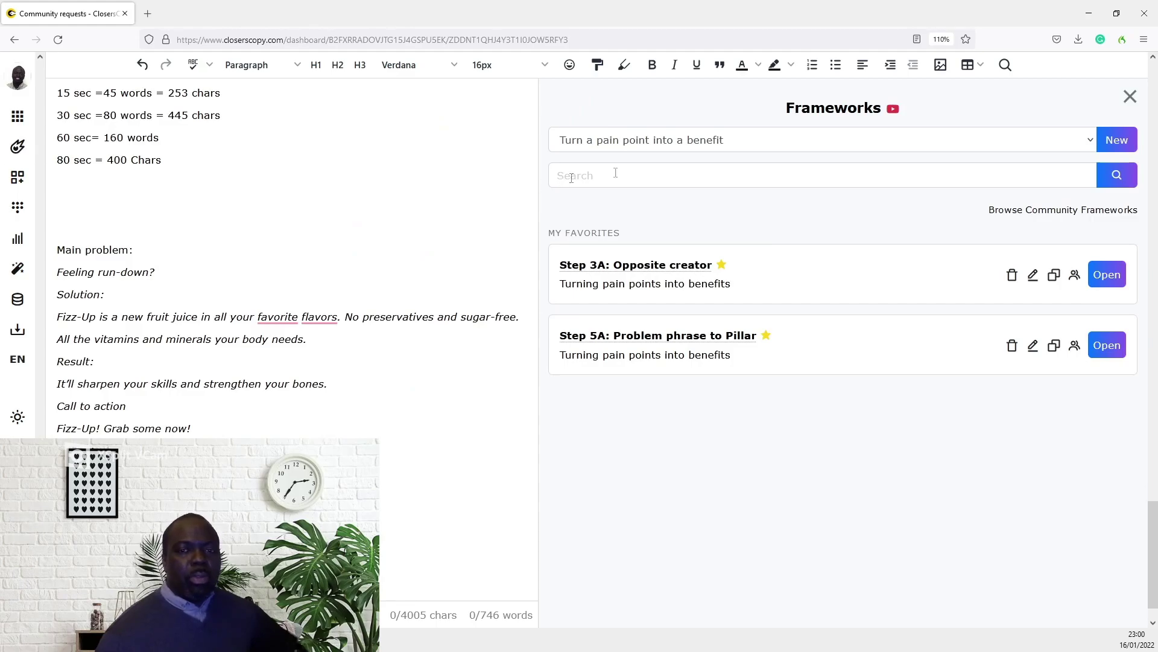
click(739, 139)
click(558, 261)
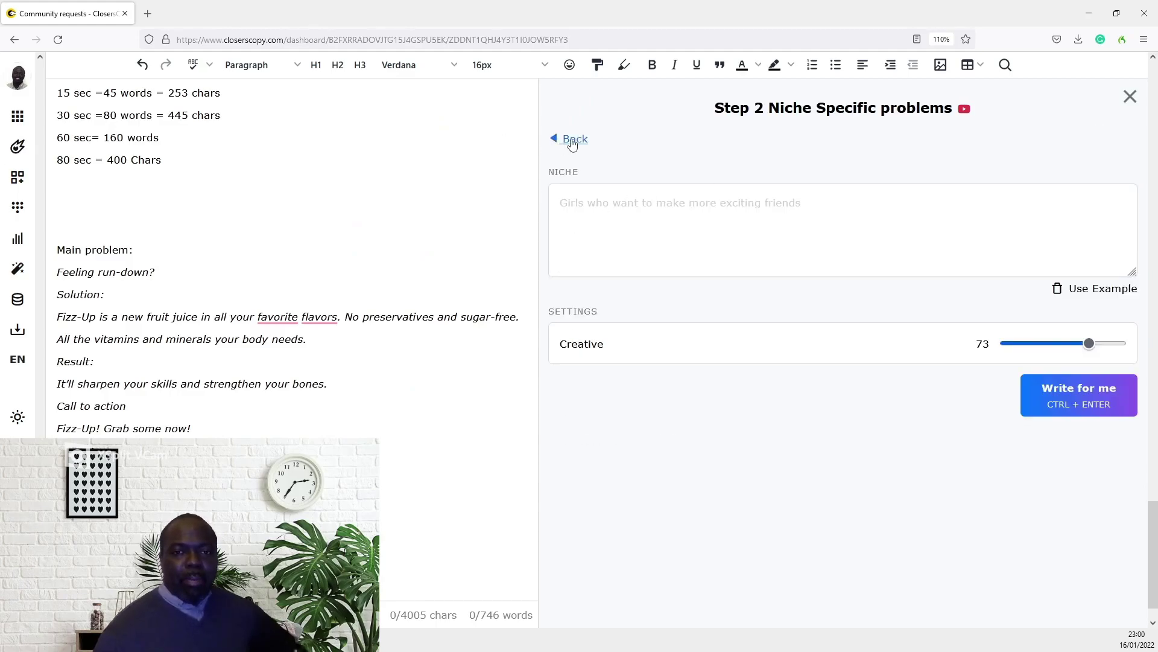
click(566, 138)
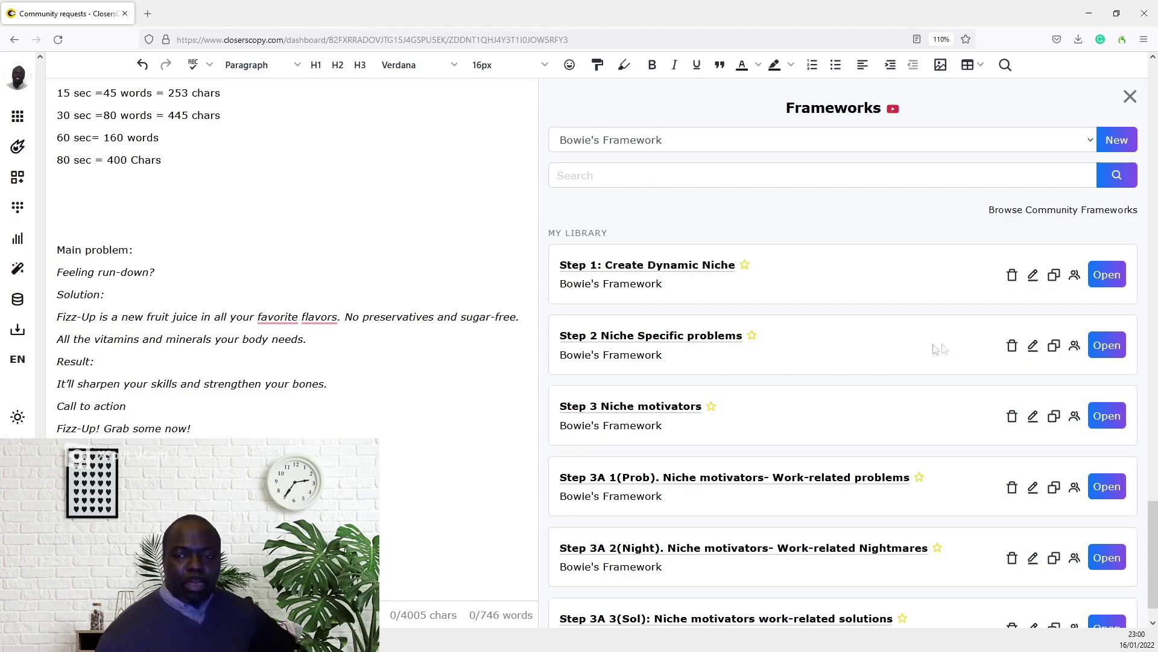
click(1099, 347)
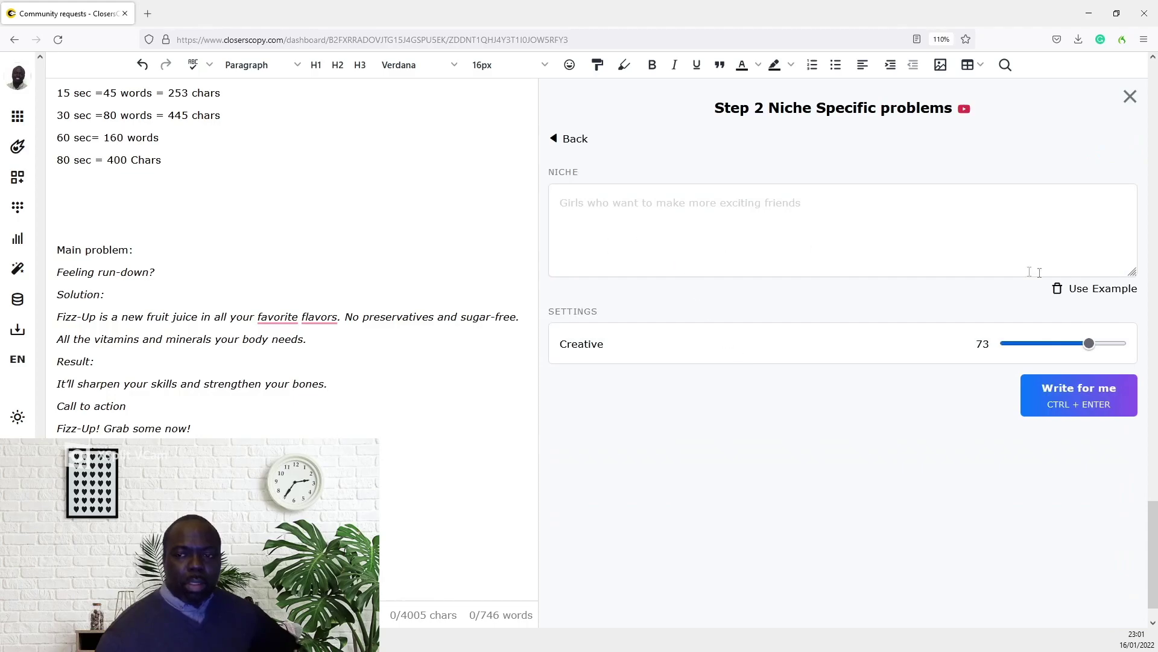
Generate problem areas for the example niche 'Girls who want to make more exciting friends'
click(1105, 289)
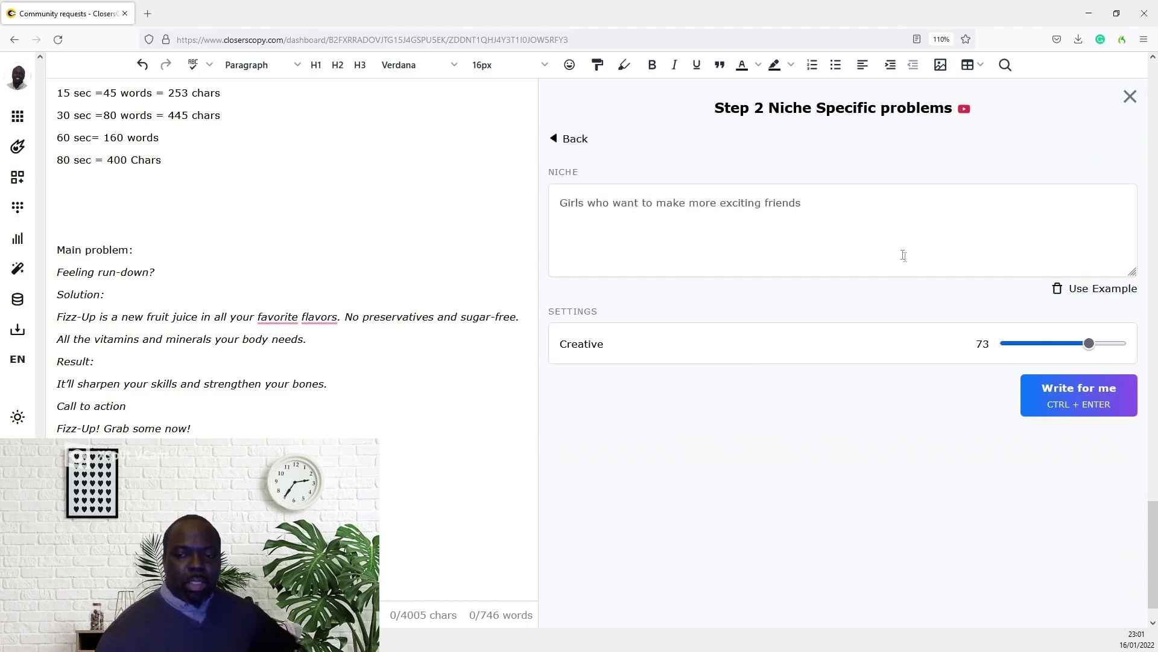
click(1102, 400)
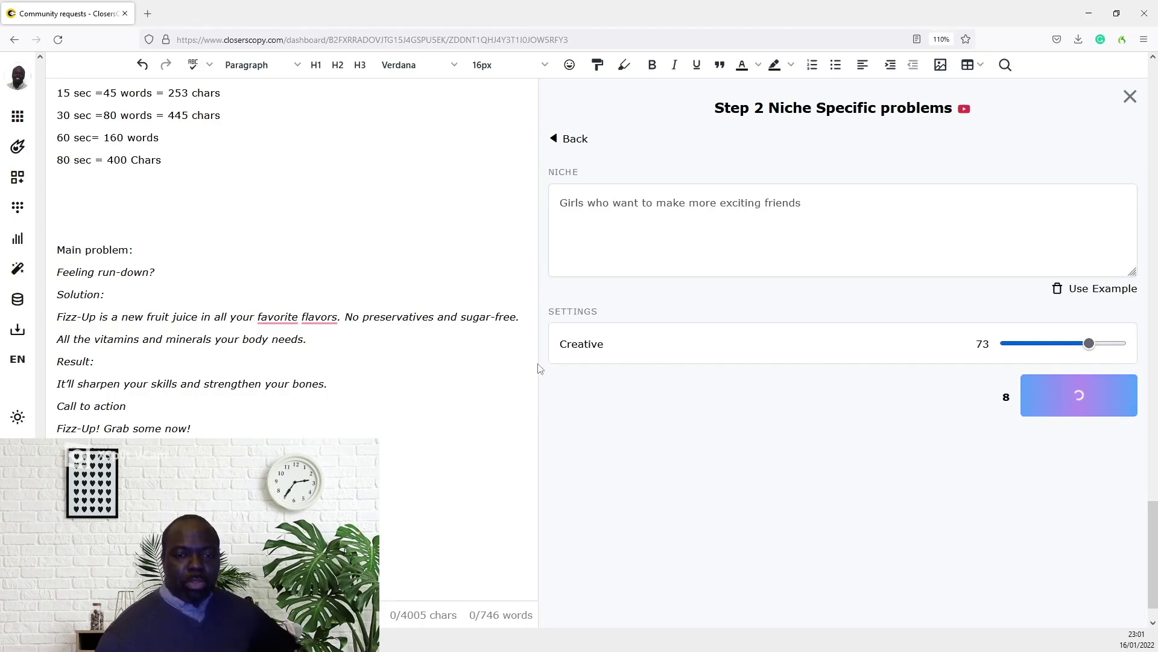
drag(539, 369, 619, 365)
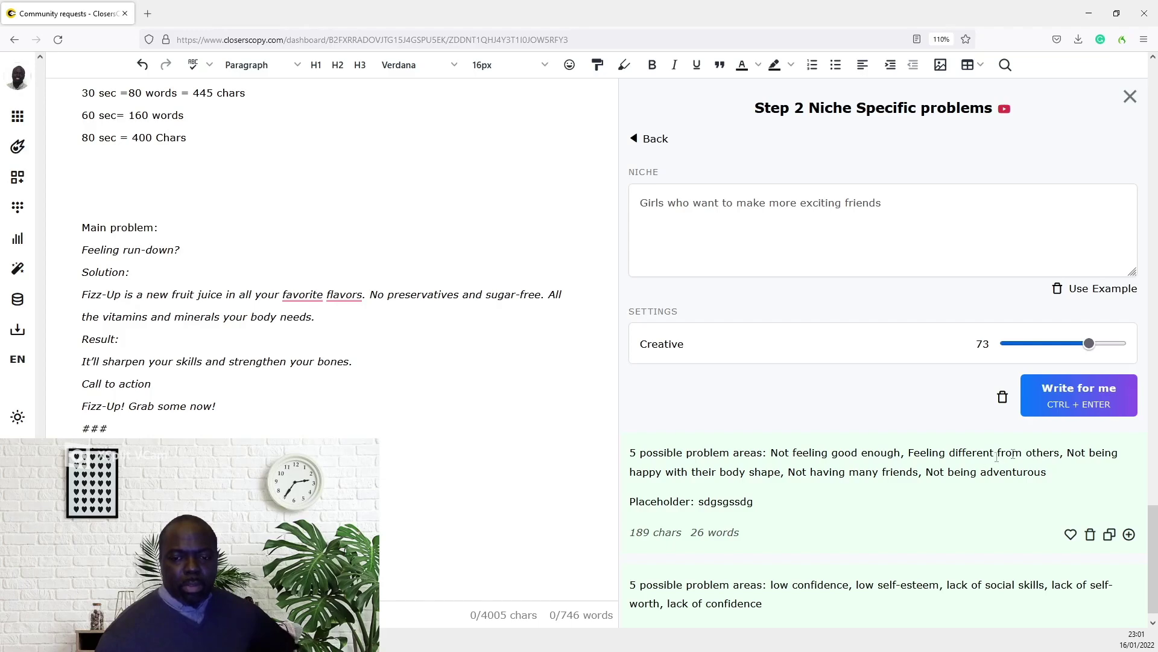
scroll(711, 490, down, 1)
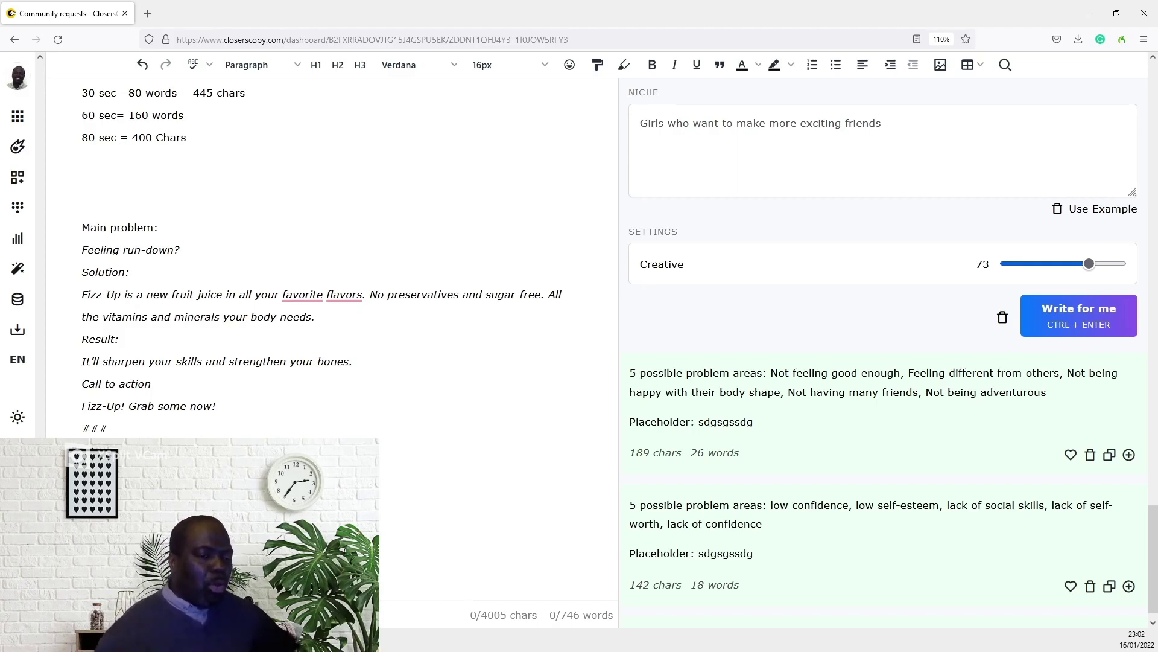
click(308, 295)
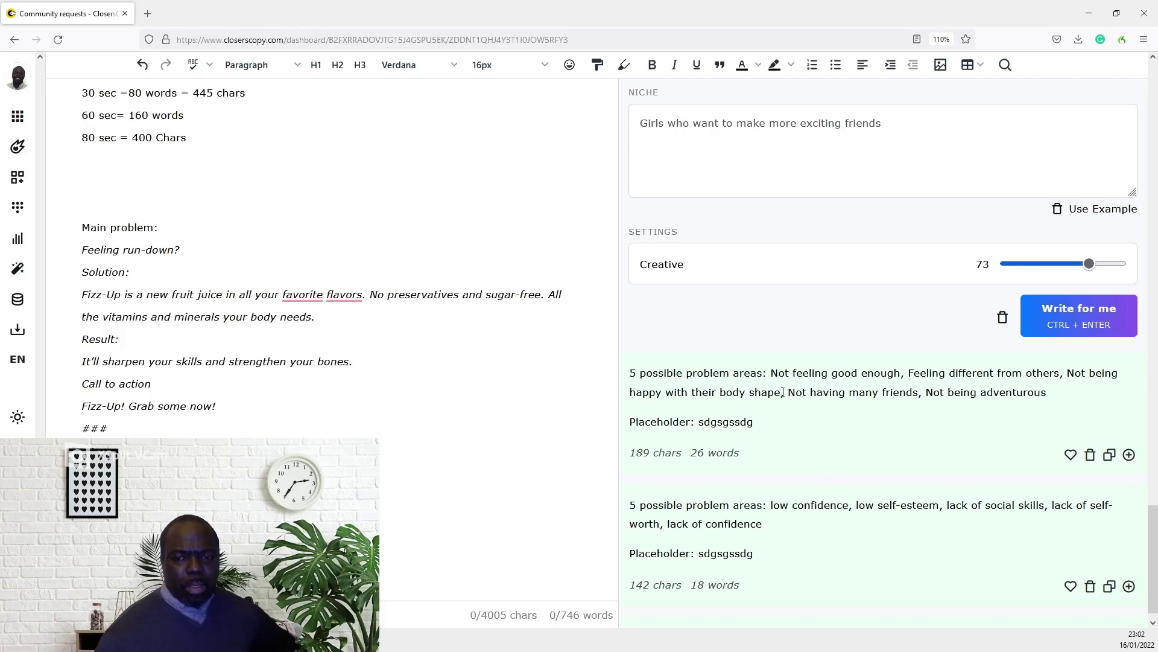
mouse_move(783, 392)
mouse_down()
mouse_move(694, 393)
mouse_move(718, 392)
mouse_up()
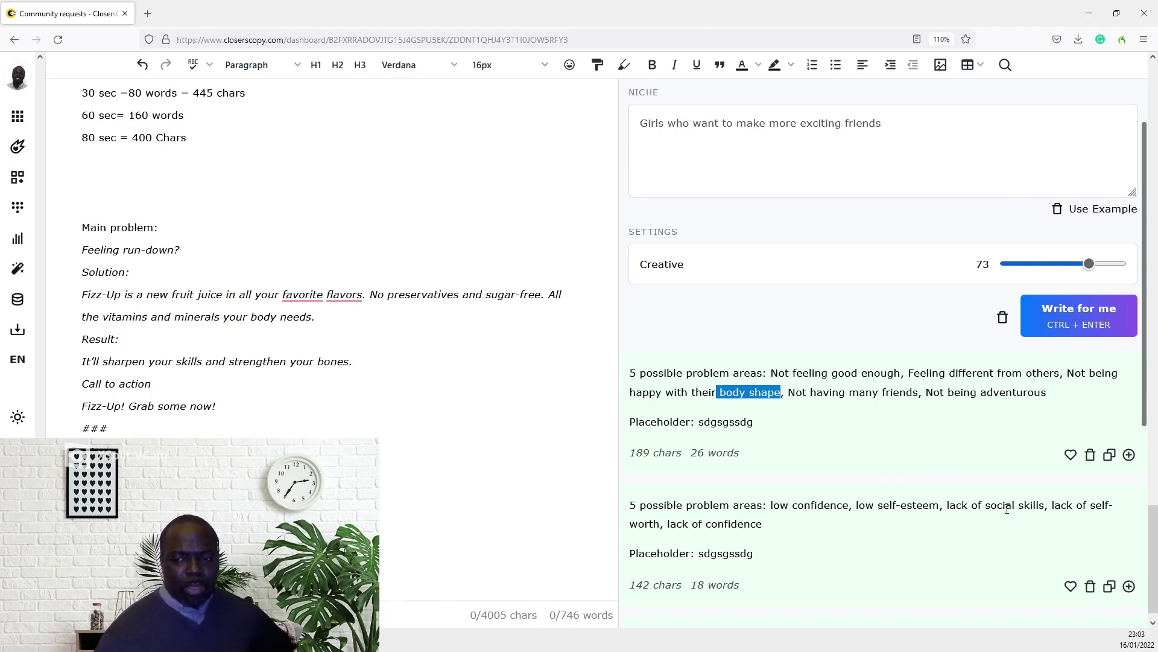
drag(1039, 505, 962, 505)
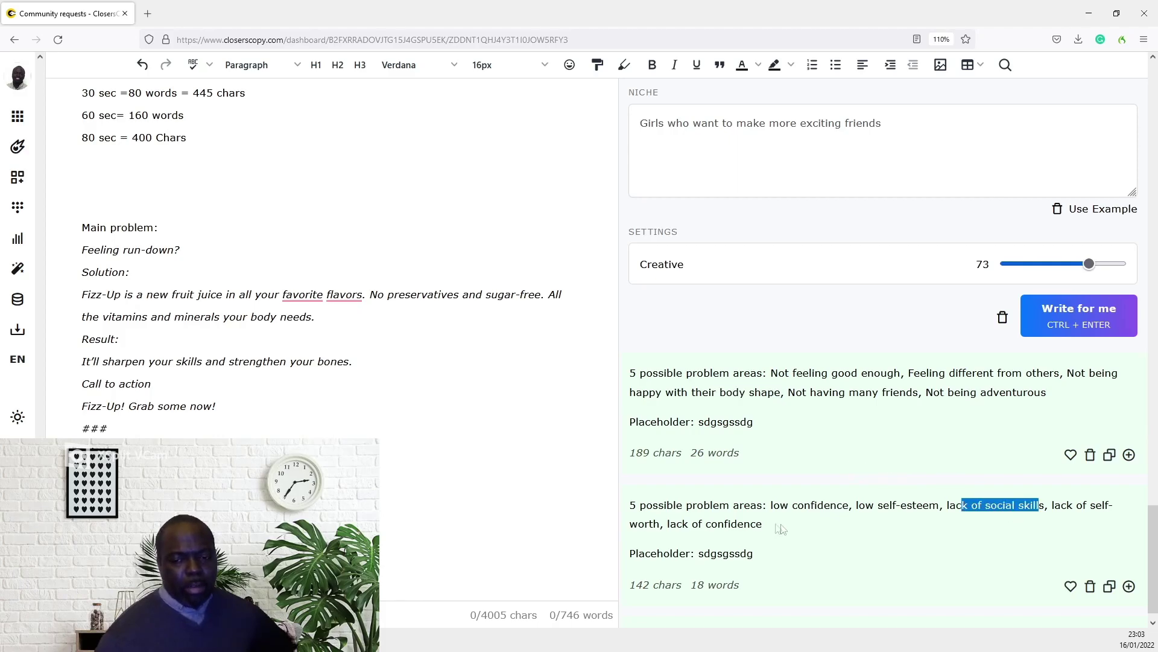
drag(763, 523, 667, 525)
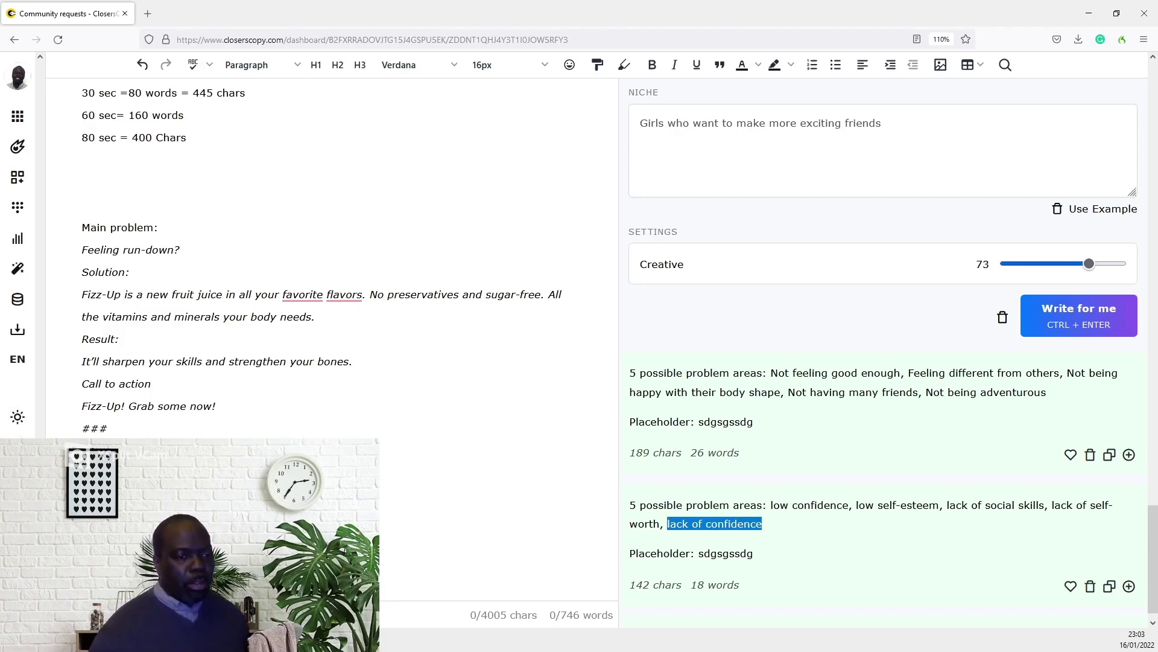
key(alt+Tab)
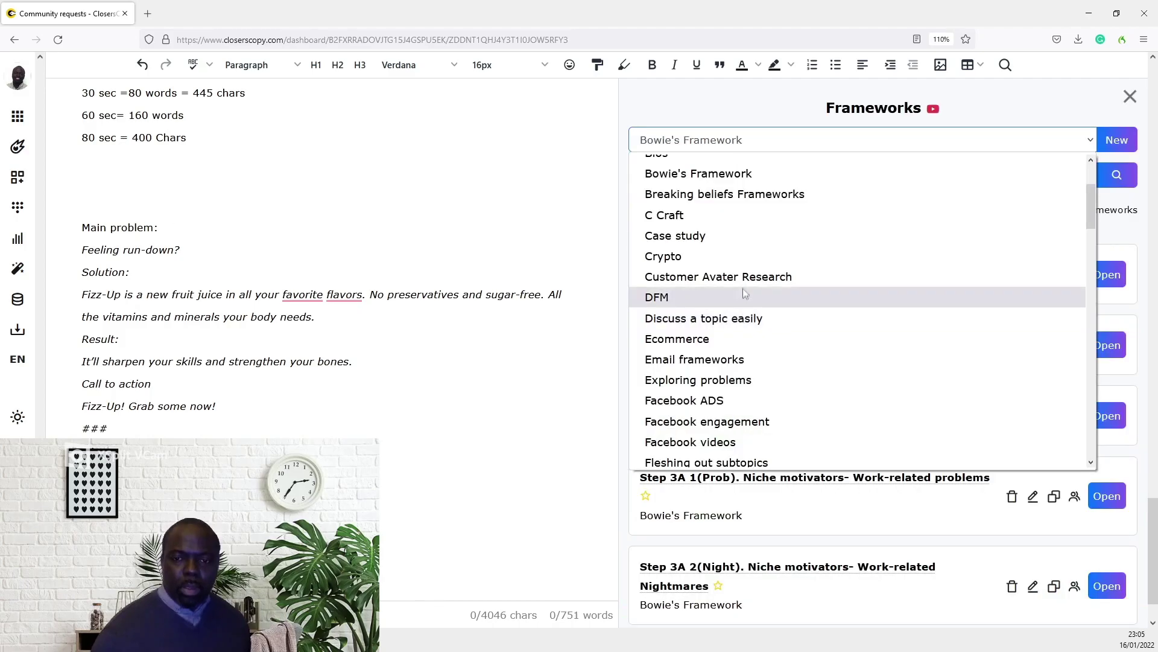
Run Customer Avater Research's Discover their Pain framework with seed 'Lacking confidence?' and a niche
click(706, 277)
click(1002, 418)
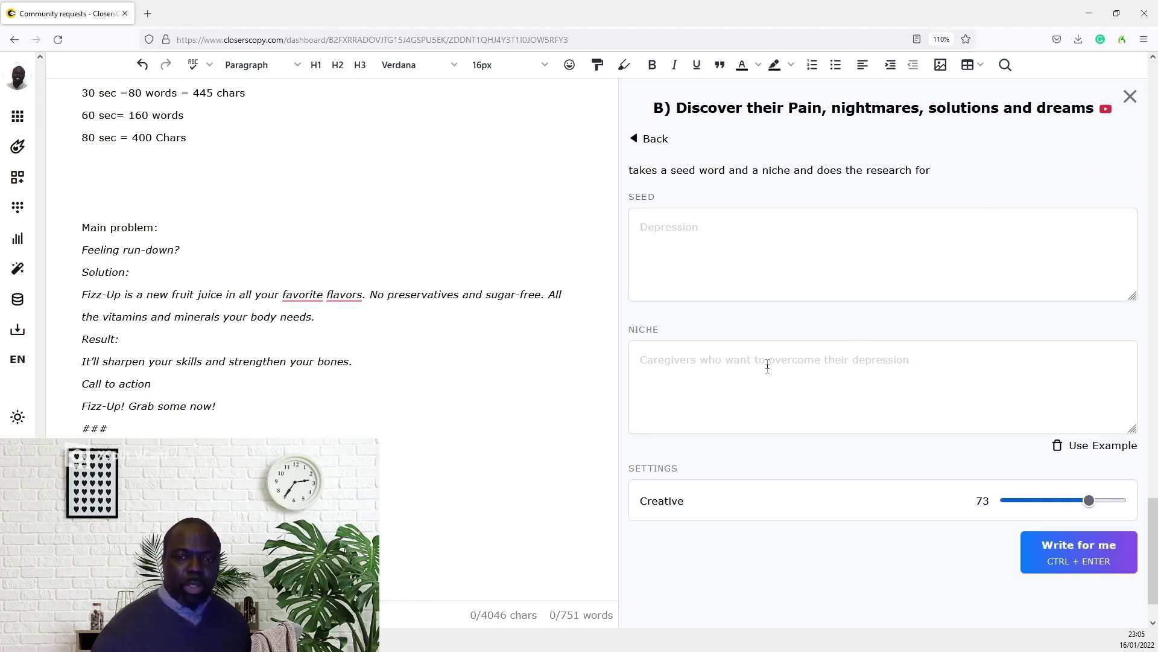
click(725, 369)
text(Girls who want to make more exciting friends)
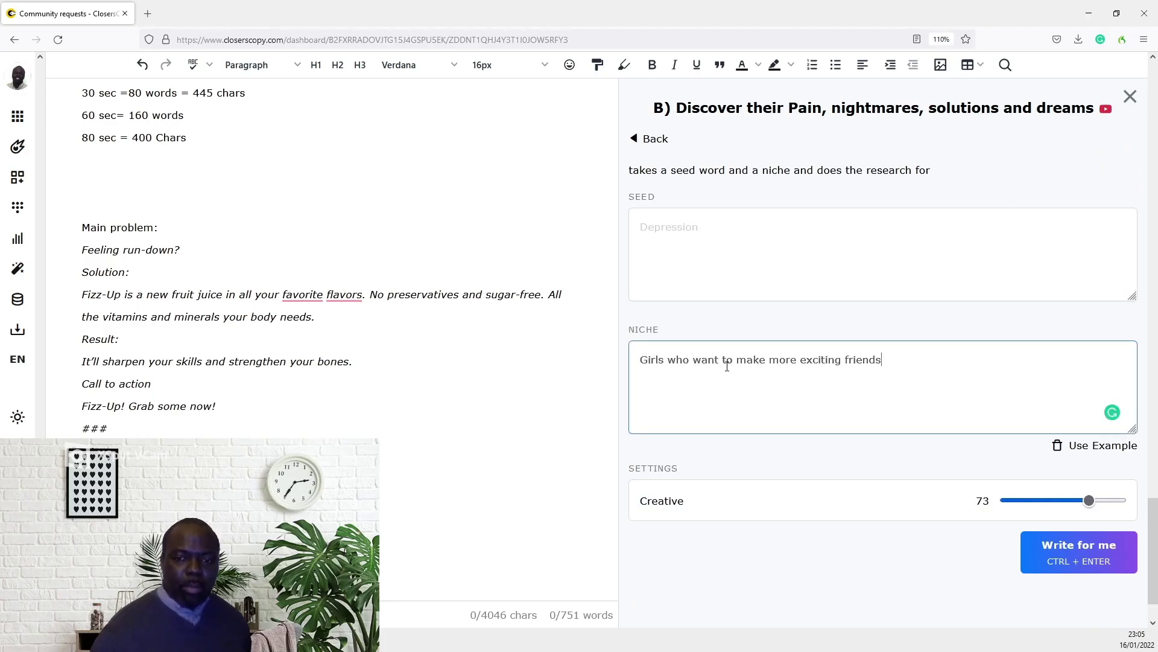
click(378, 360)
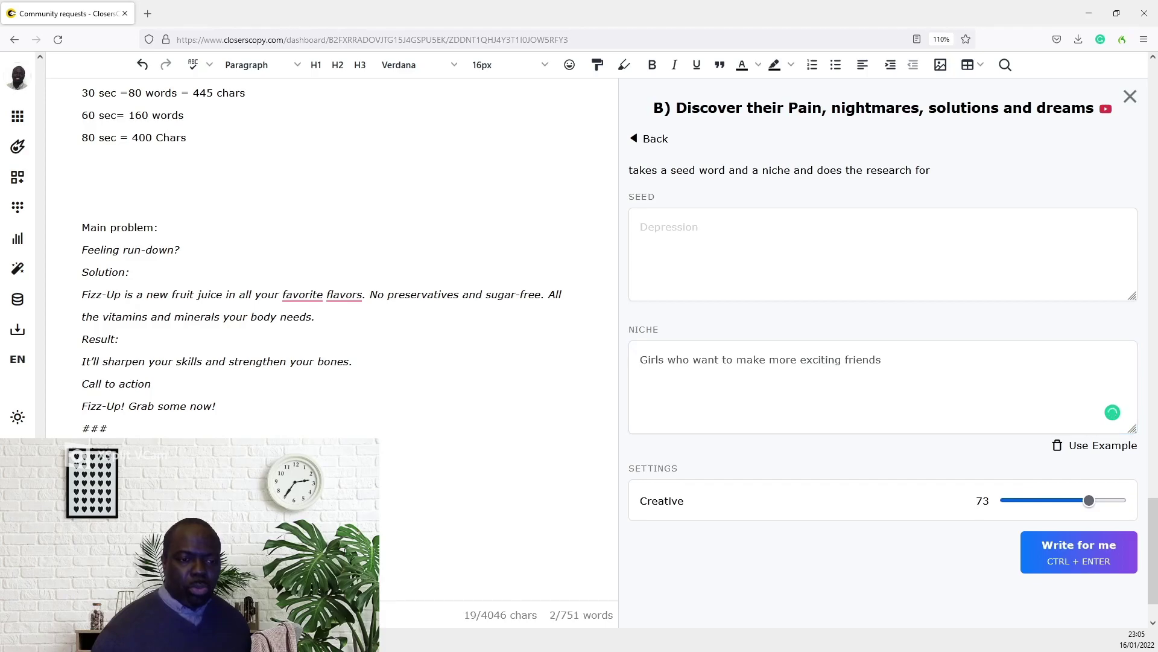
click(668, 250)
text(Lacking confidence?)
key(ctrl+Return)
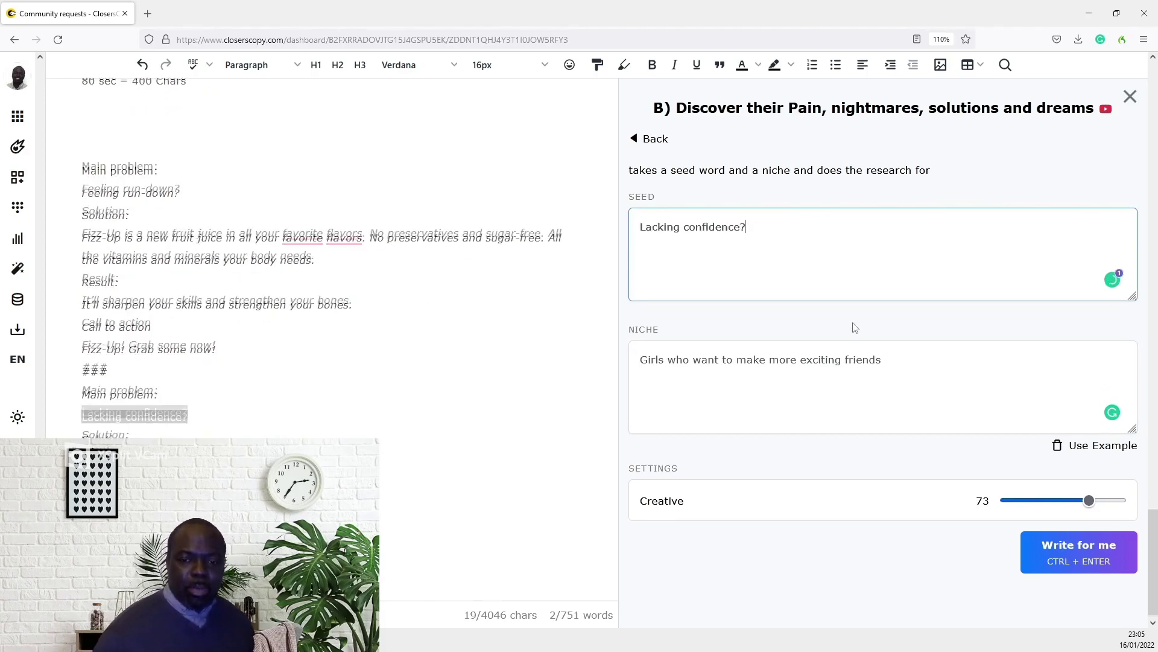
Select 'more exciting friends' in the niche to reword it toward wanting more confidence
click(1045, 554)
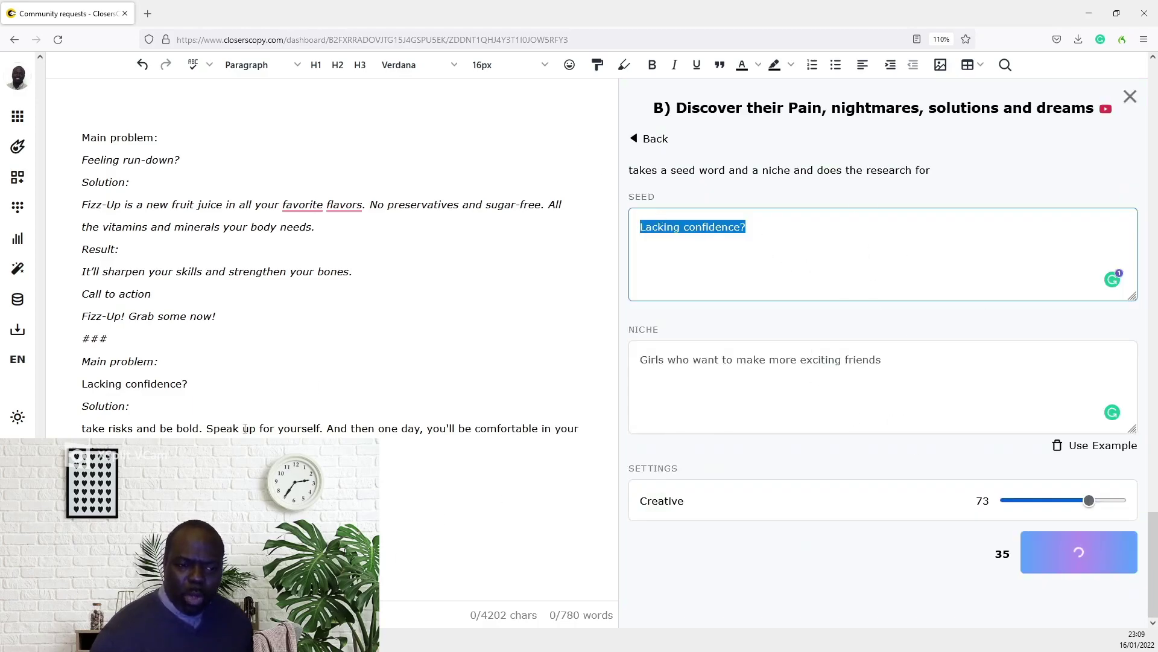
click(675, 267)
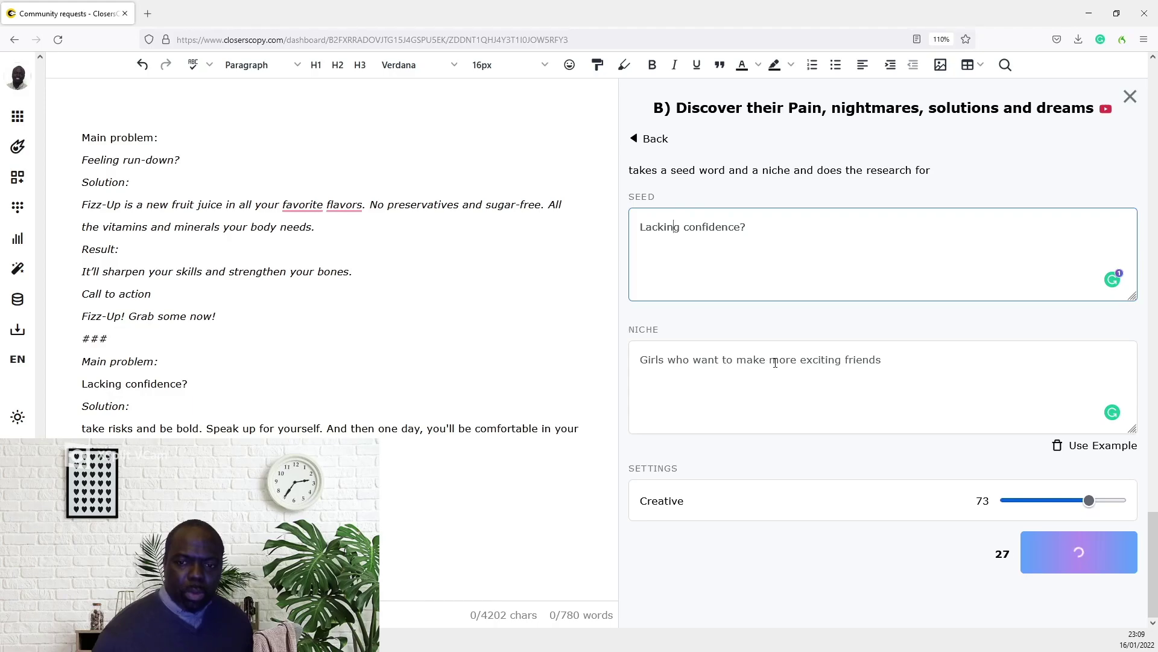
drag(770, 360, 926, 343)
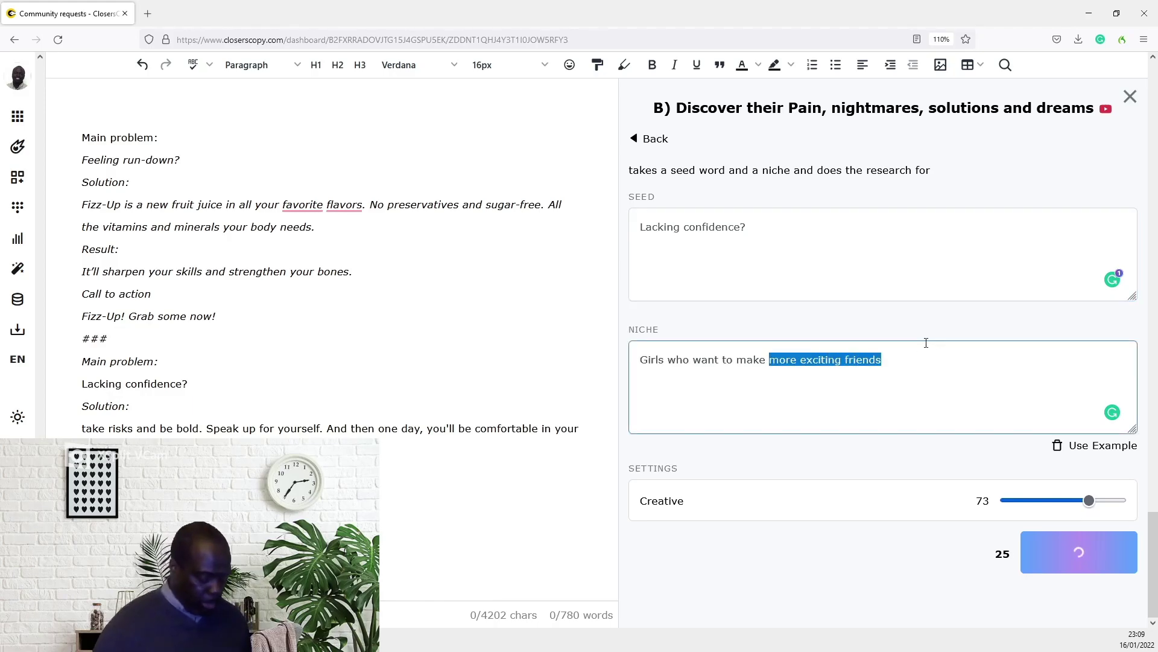
text(be more confident)
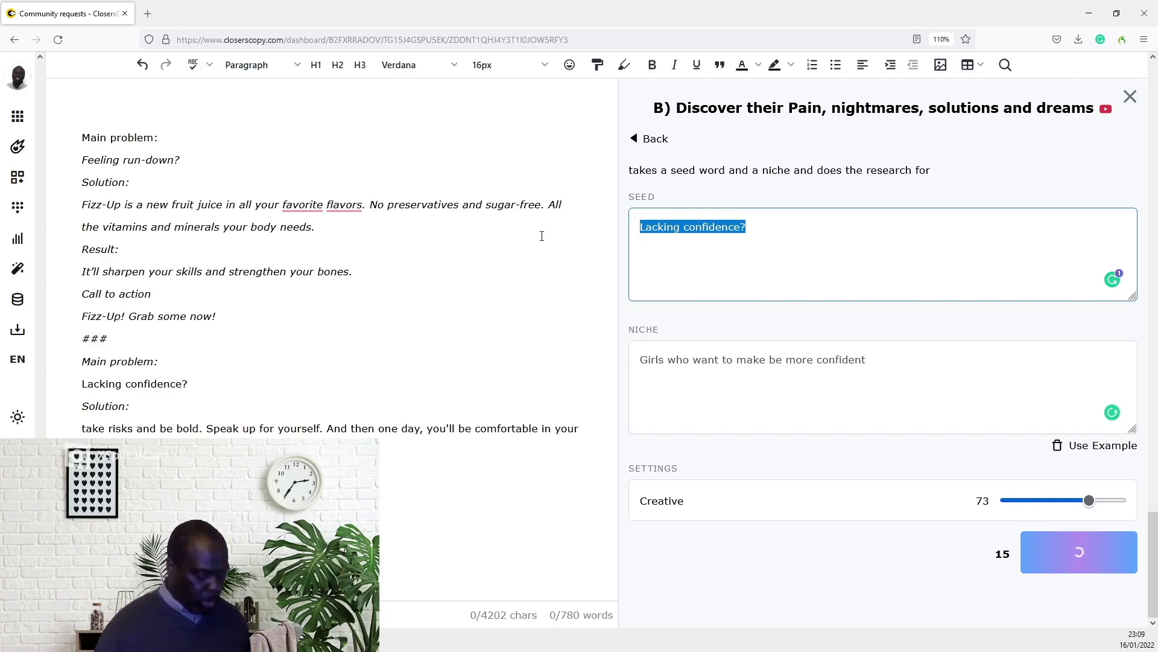
click(795, 230)
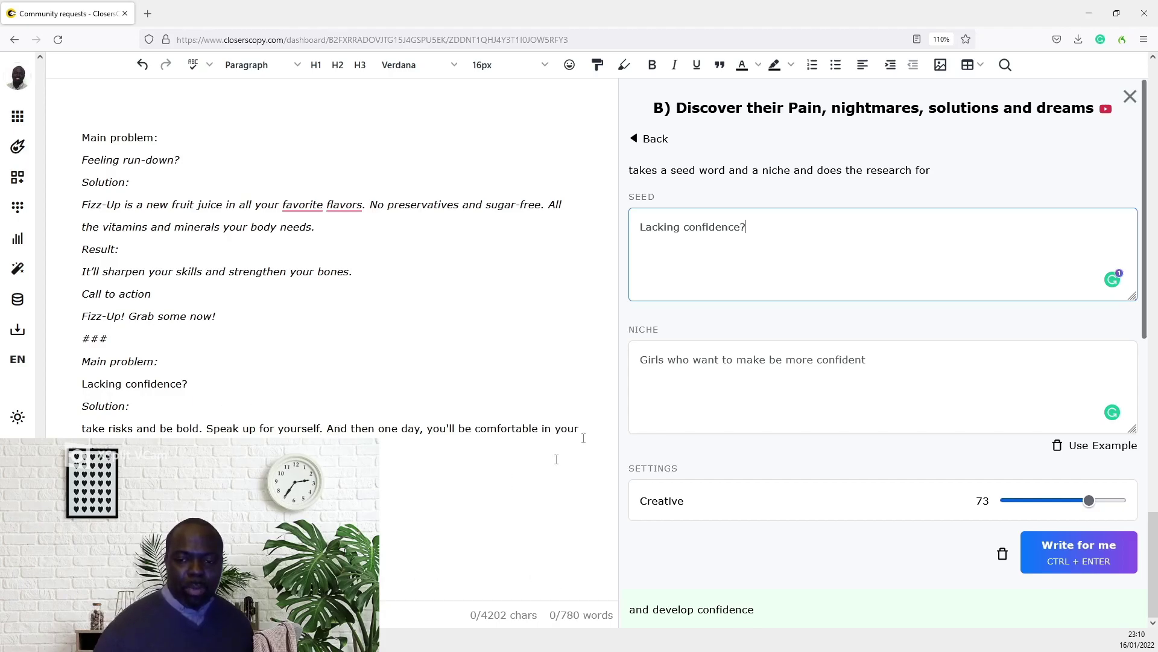
scroll(769, 399, down, 3)
scroll(828, 401, down, 2)
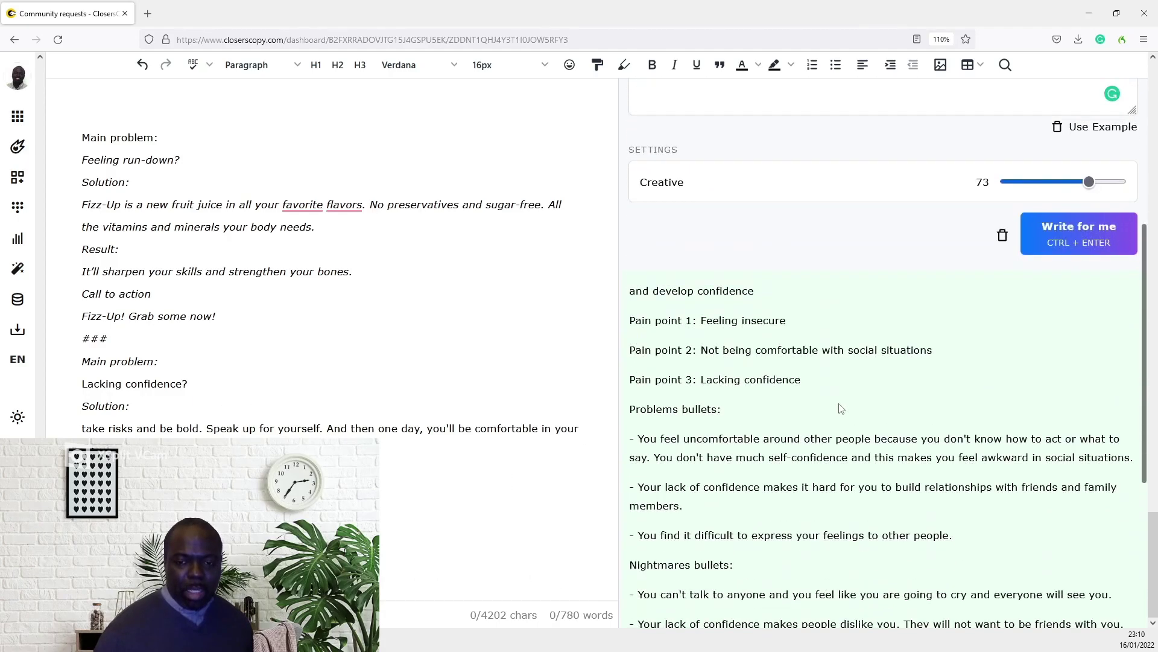
scroll(832, 404, down, 2)
scroll(841, 405, down, 5)
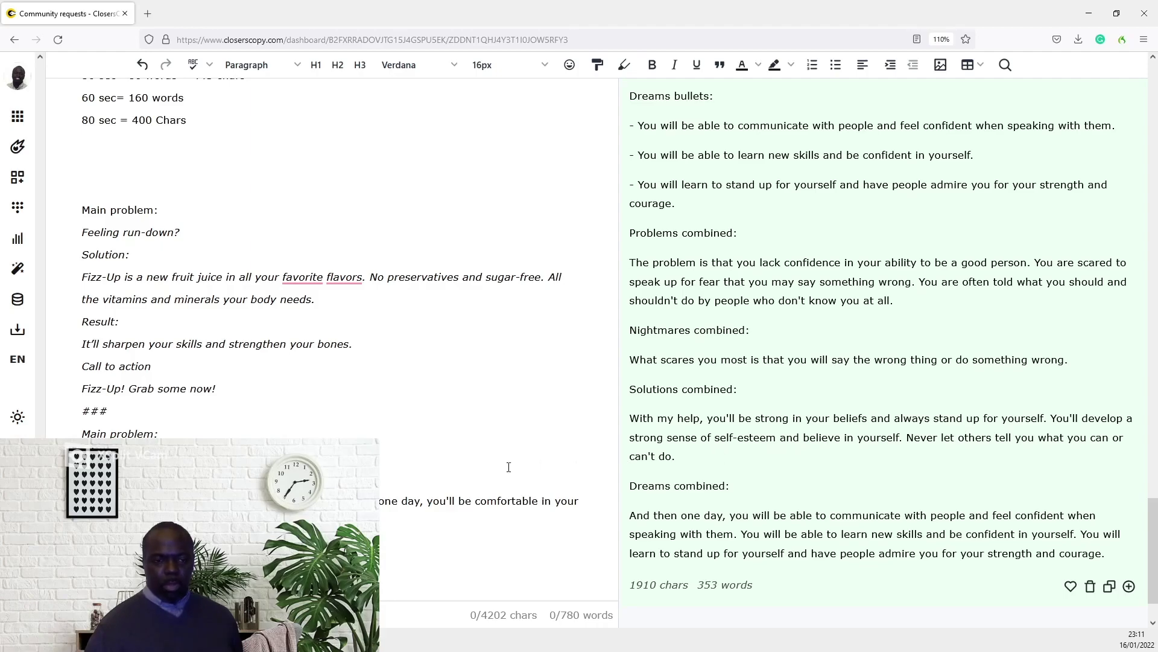
scroll(326, 271, down, 2)
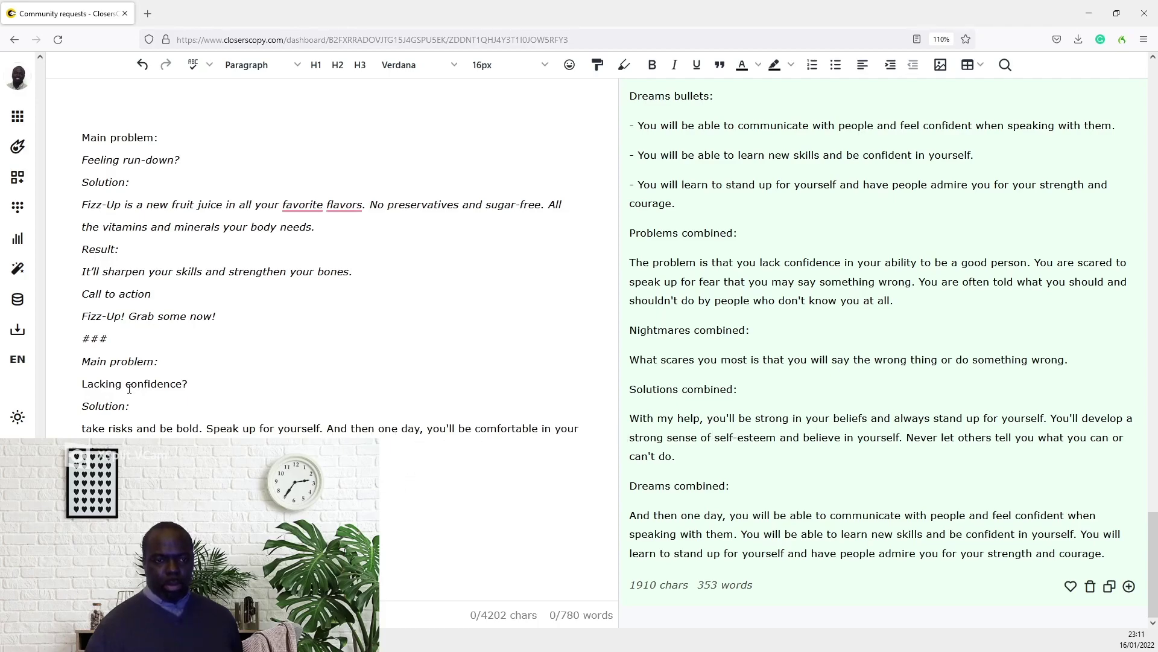
Replace the script's Fizz-Up solution line with wording that opens 'The confidence booster'
triple_click(323, 226)
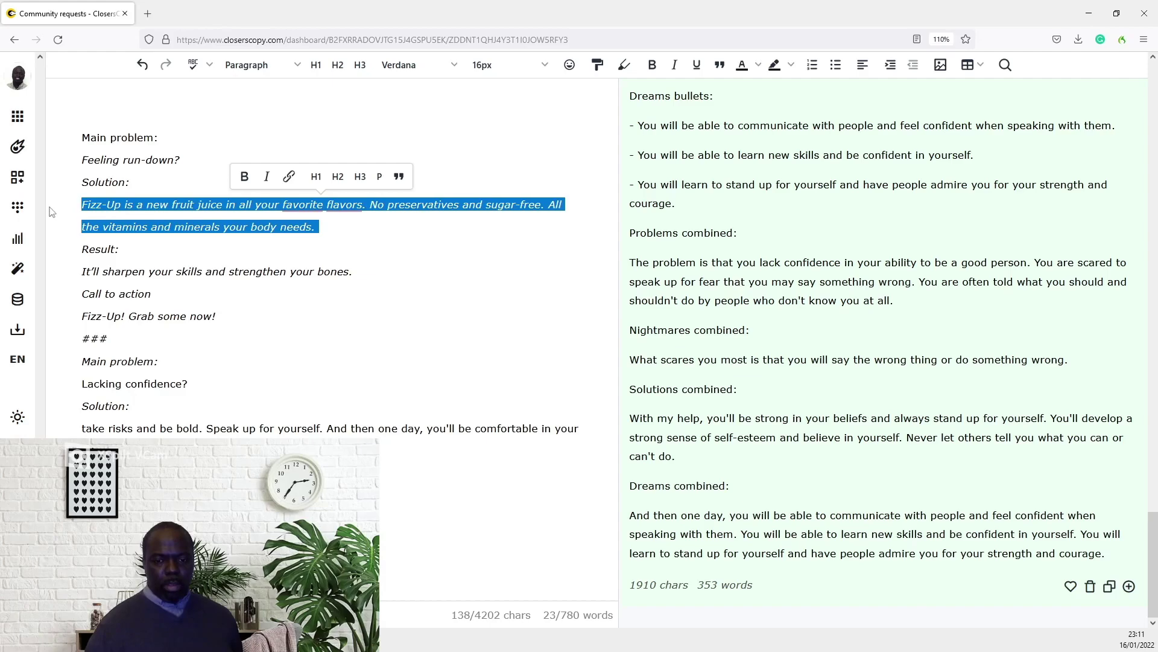
click(438, 462)
drag(438, 462, 77, 434)
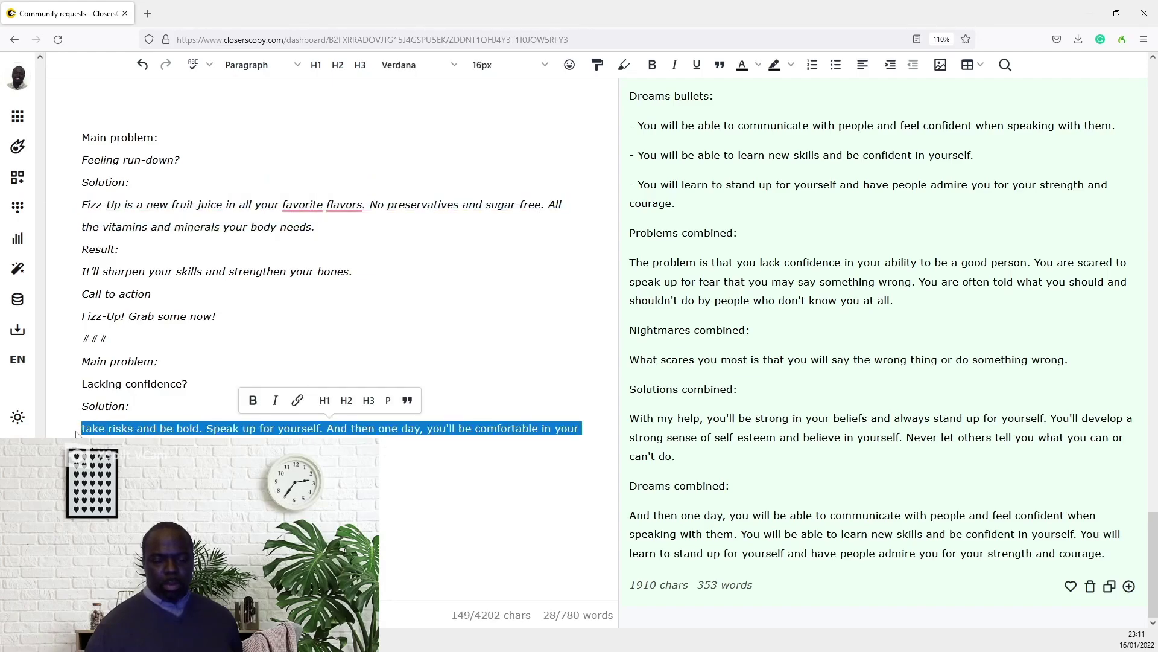
key(ctrl+z)
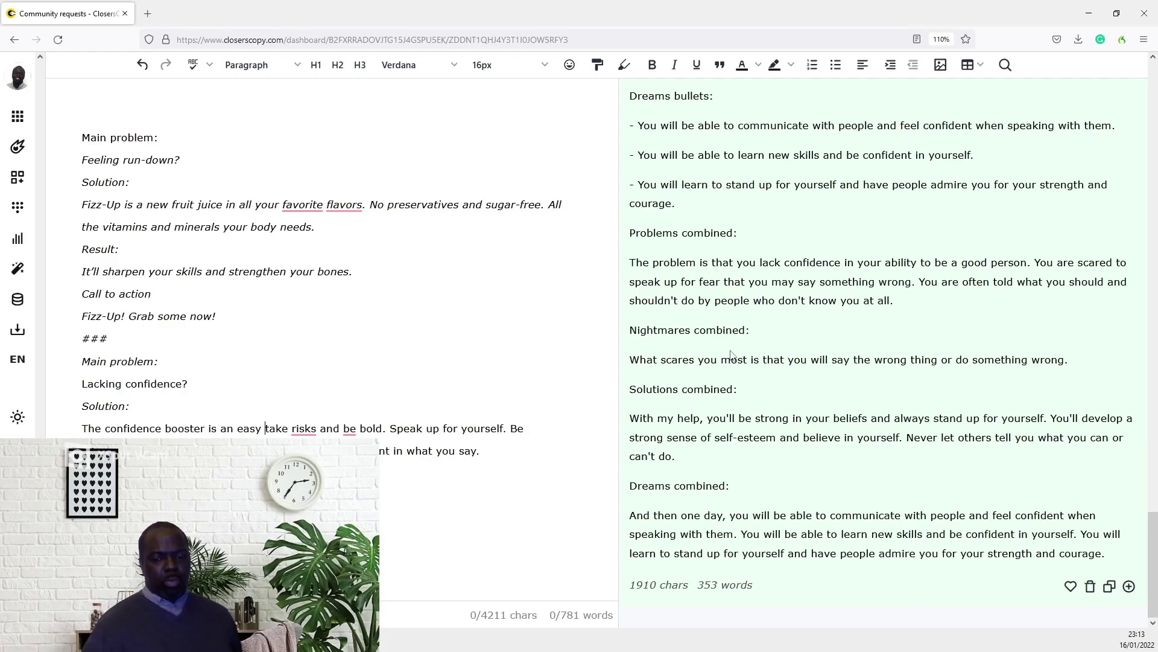
scroll(731, 344, up, 5)
scroll(729, 337, up, 5)
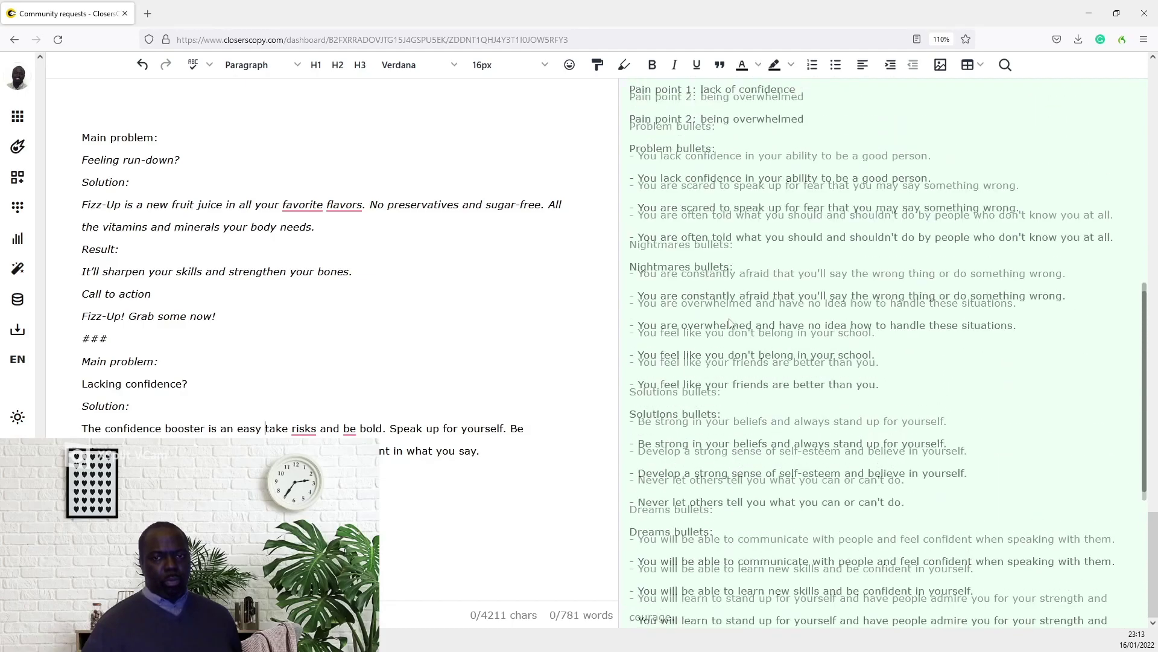
scroll(730, 337, up, 5)
scroll(692, 210, up, 1)
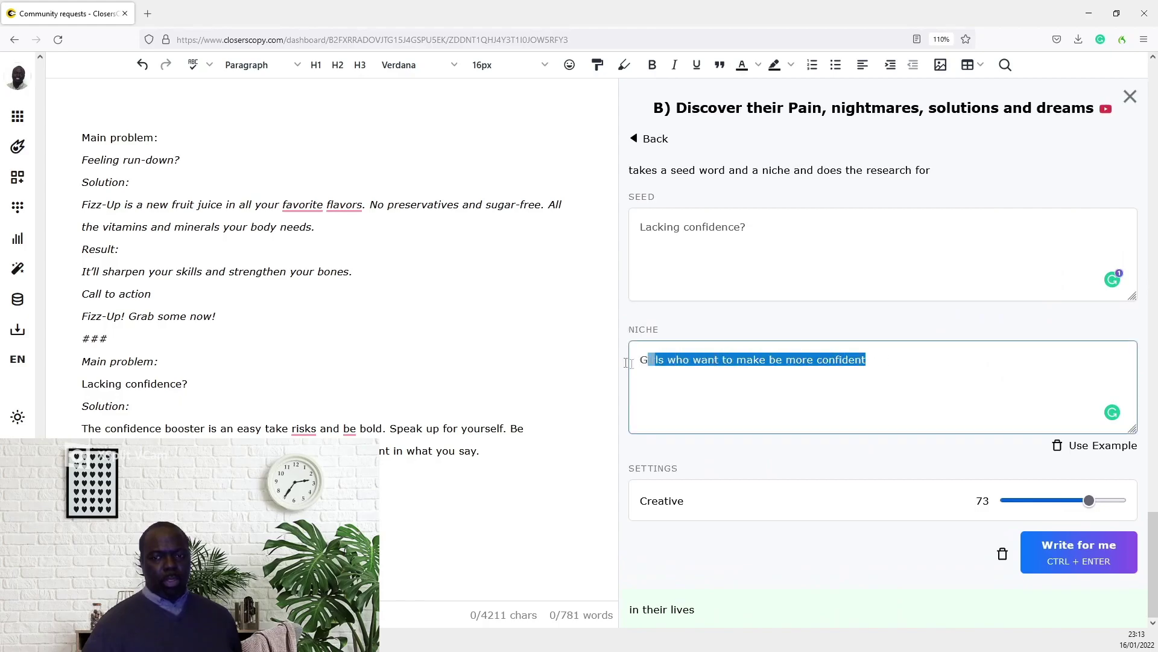
Generate program ideas with Develop your program, reusing the niche and seed 'Lacking confidence?'
drag(885, 362, 634, 360)
key(ctrl+c)
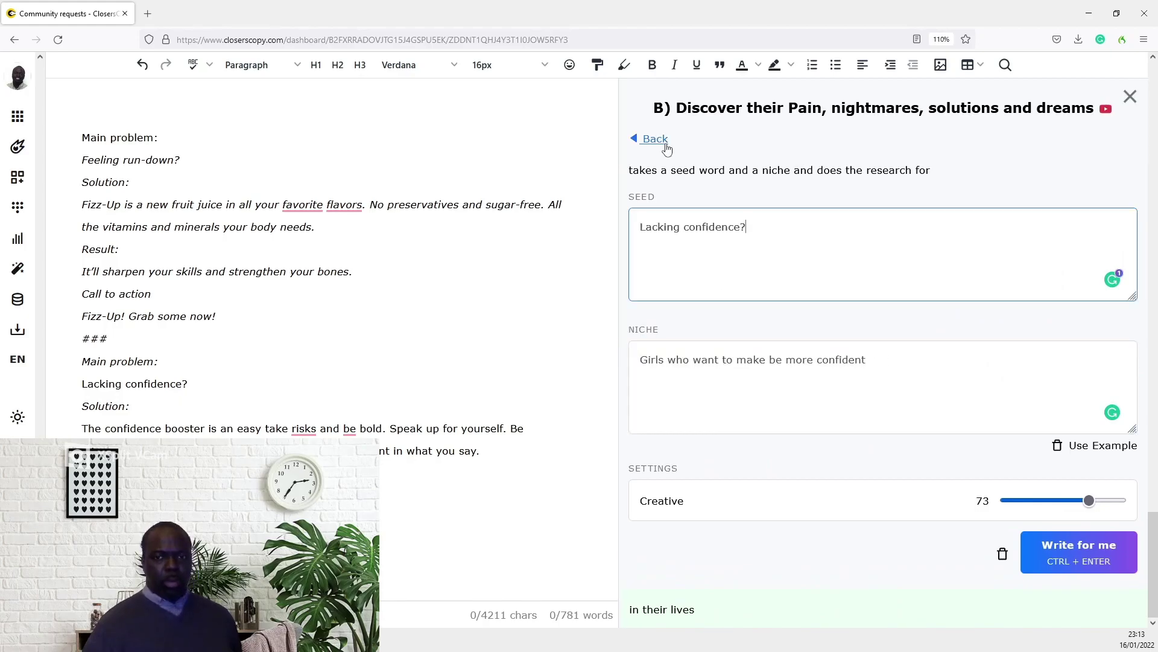
click(661, 143)
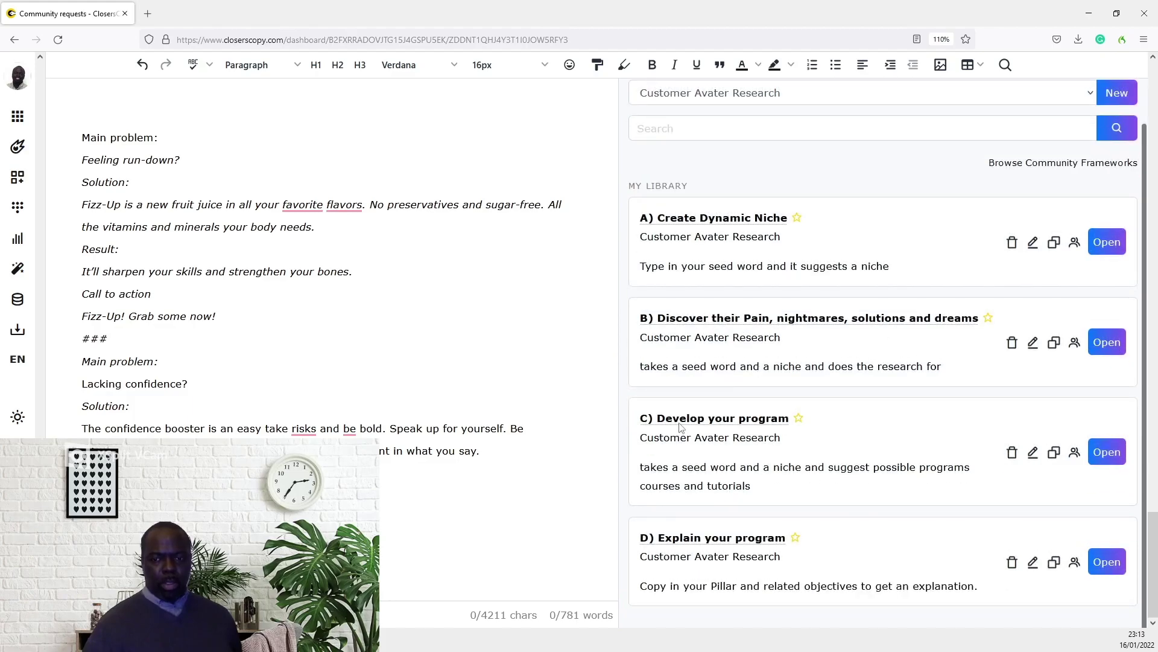
click(1106, 456)
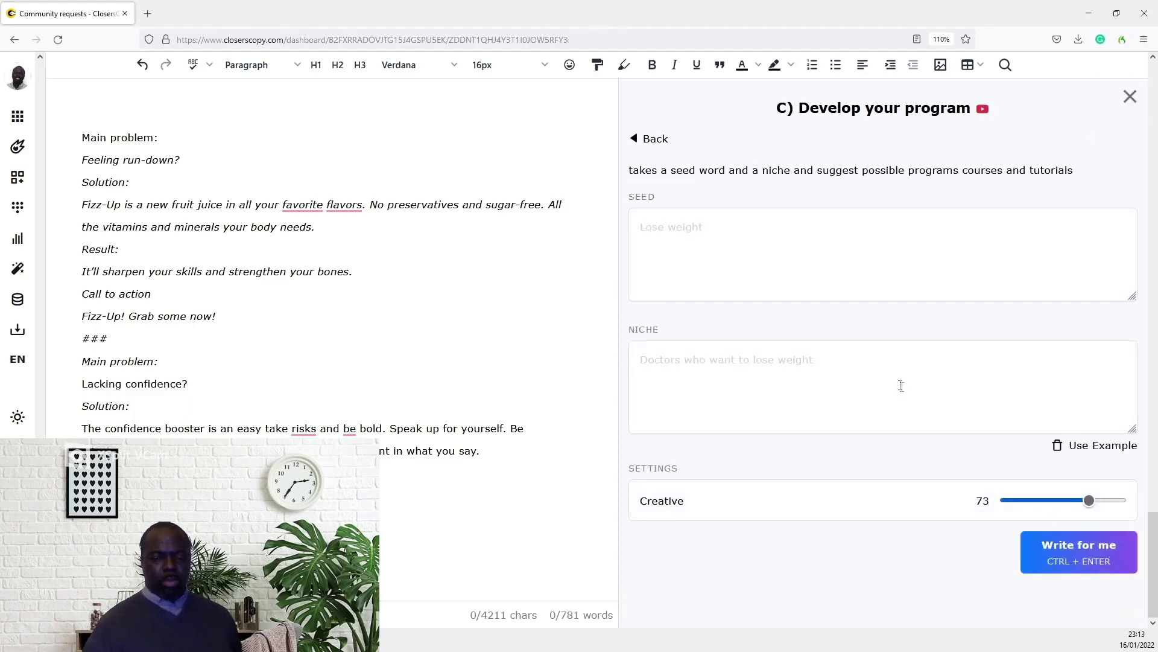
click(731, 367)
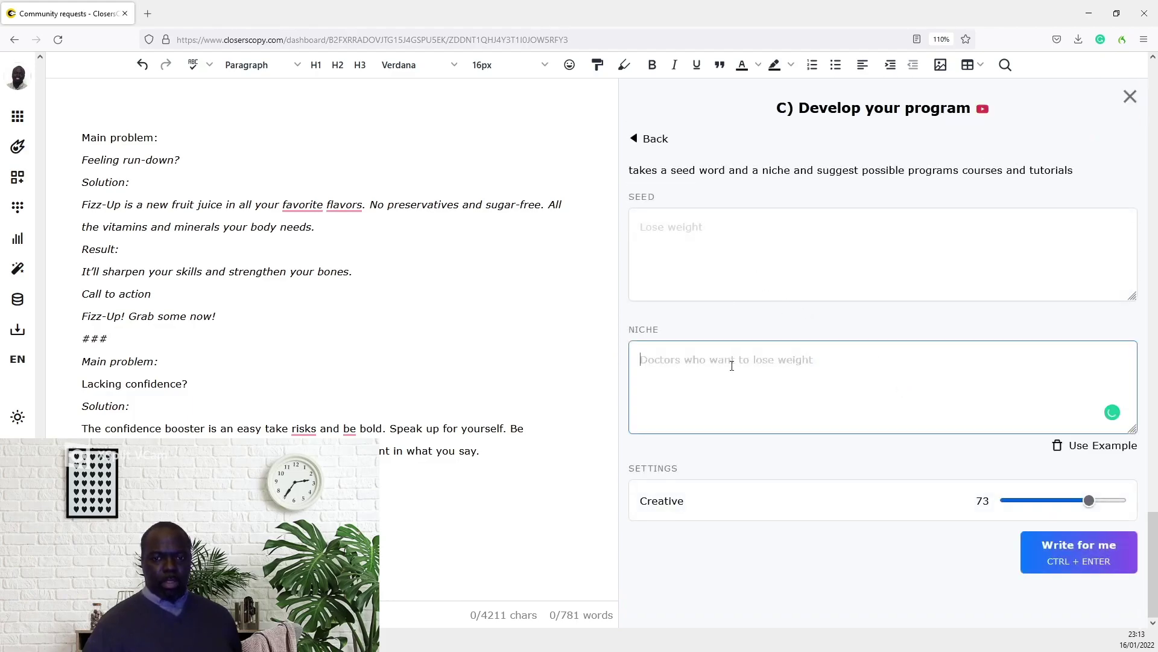
key(ctrl+v)
click(708, 238)
text(Lacking confidence?)
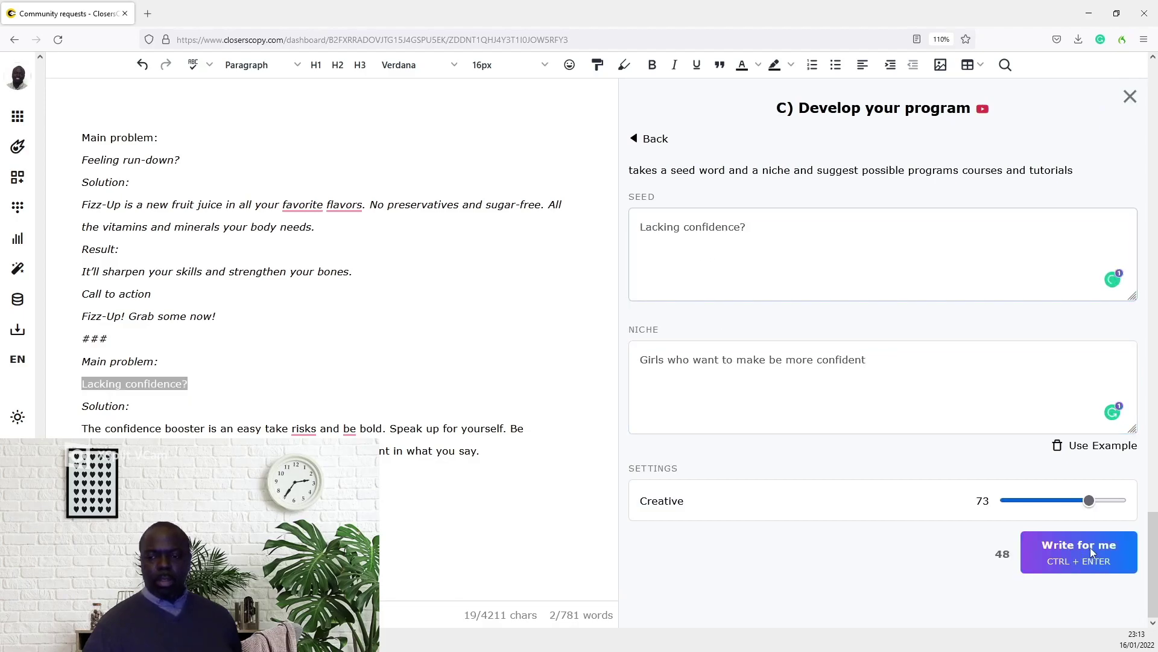
click(1090, 547)
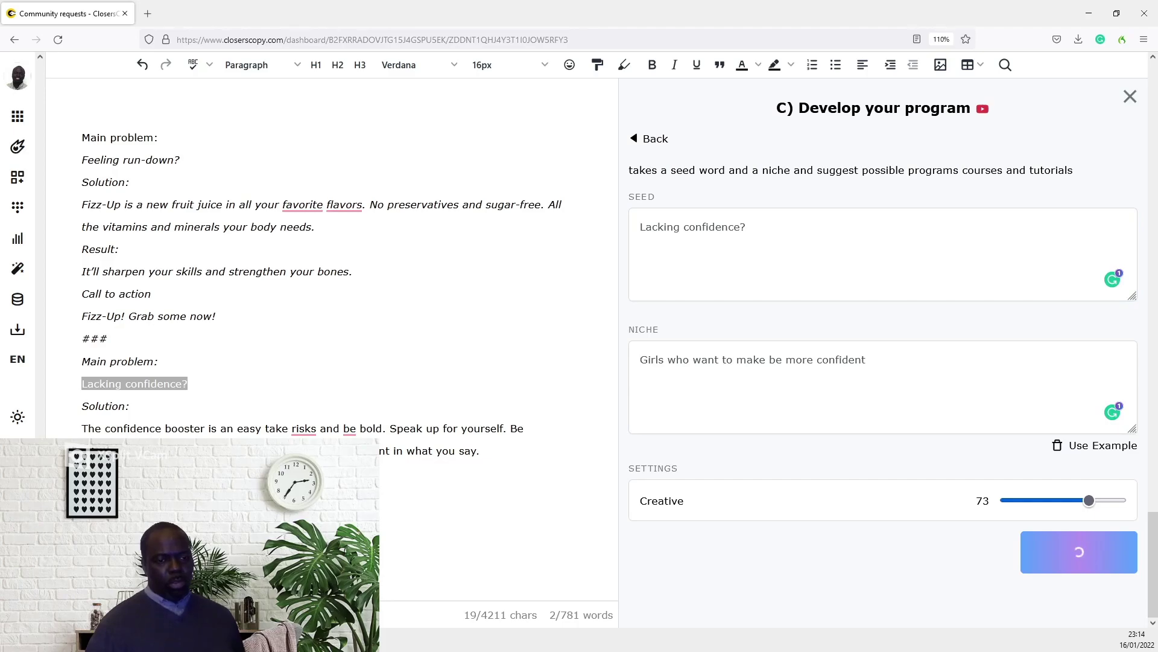
Rework the solution wording around 'is an easy take risks' using the overcoming-fears line
double_click(258, 429)
click(82, 205)
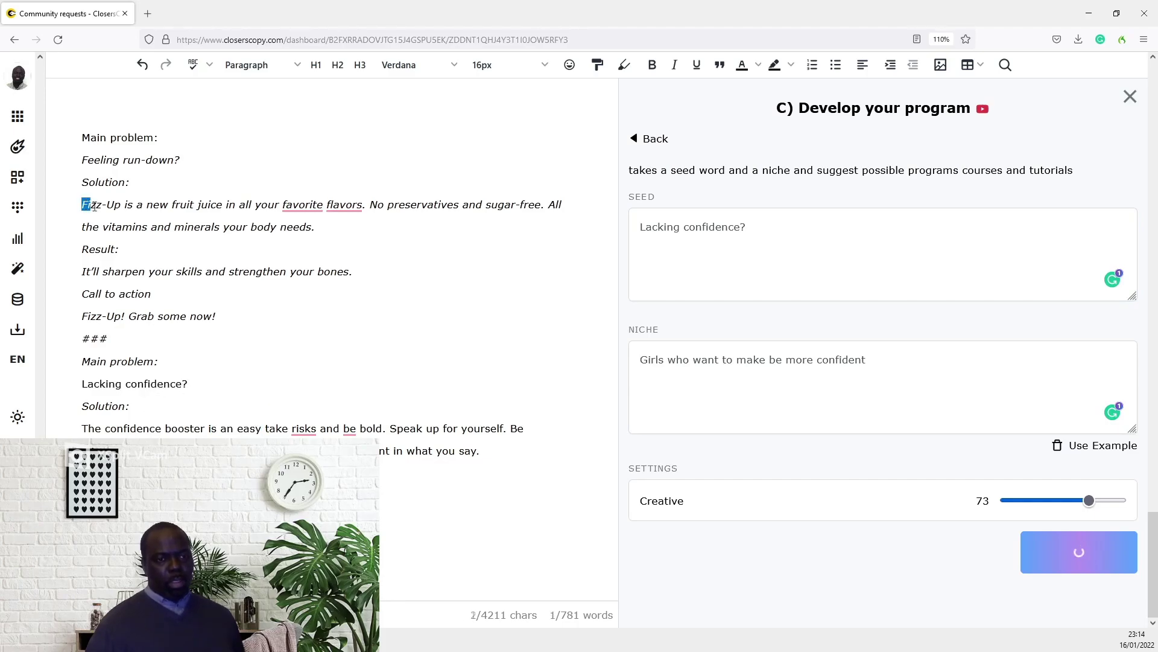
drag(82, 204, 367, 205)
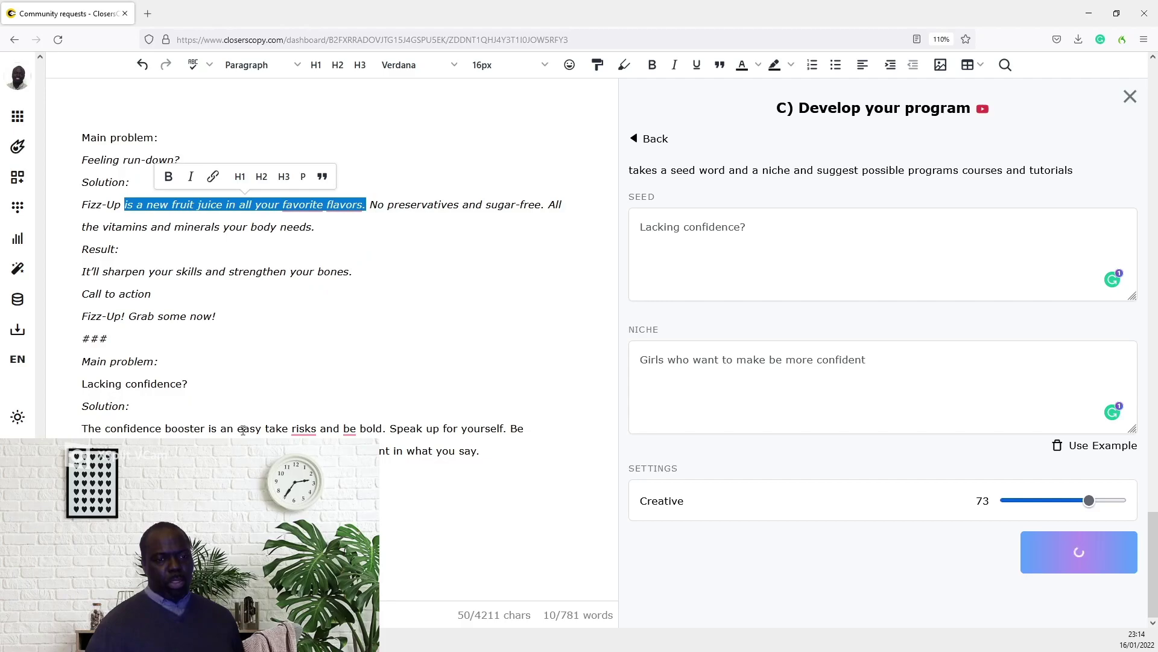
drag(317, 428, 202, 429)
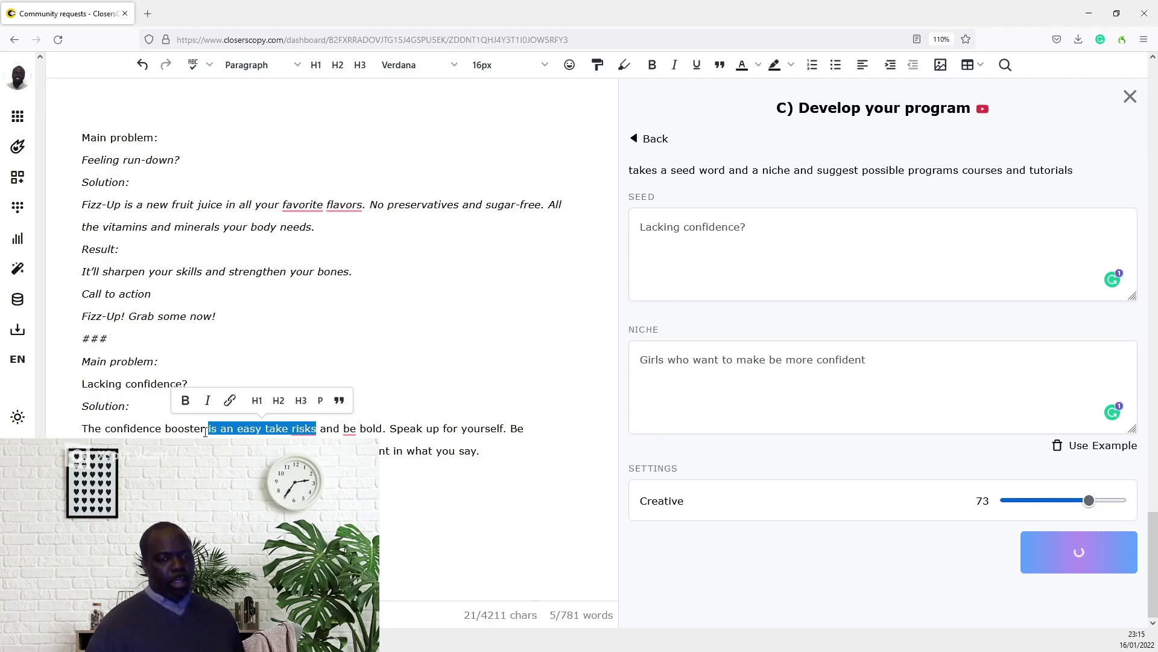
click(326, 428)
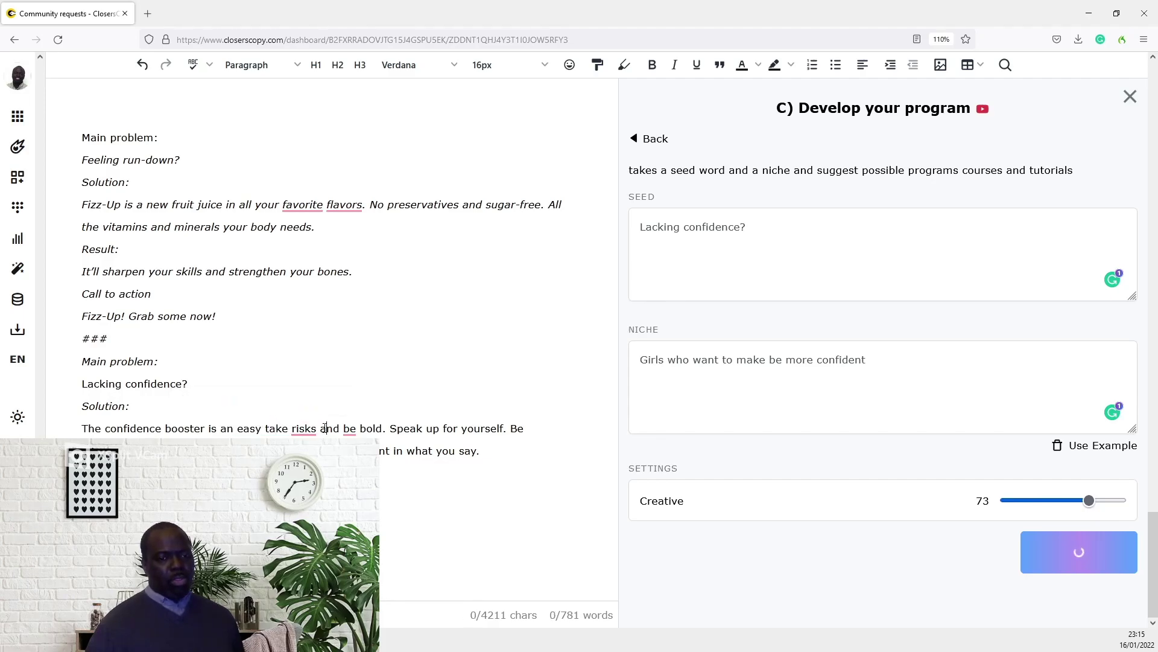
drag(325, 428, 291, 429)
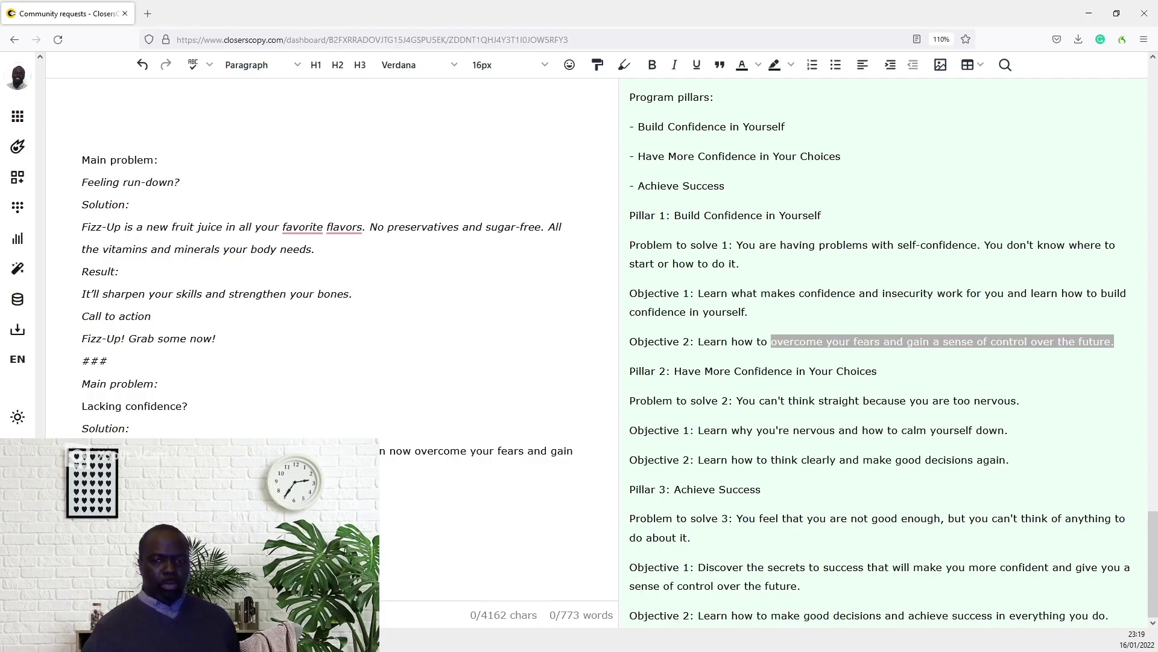
Generate the pain, nightmares and dreams research and pick a dreams phrase for the solution
click(854, 390)
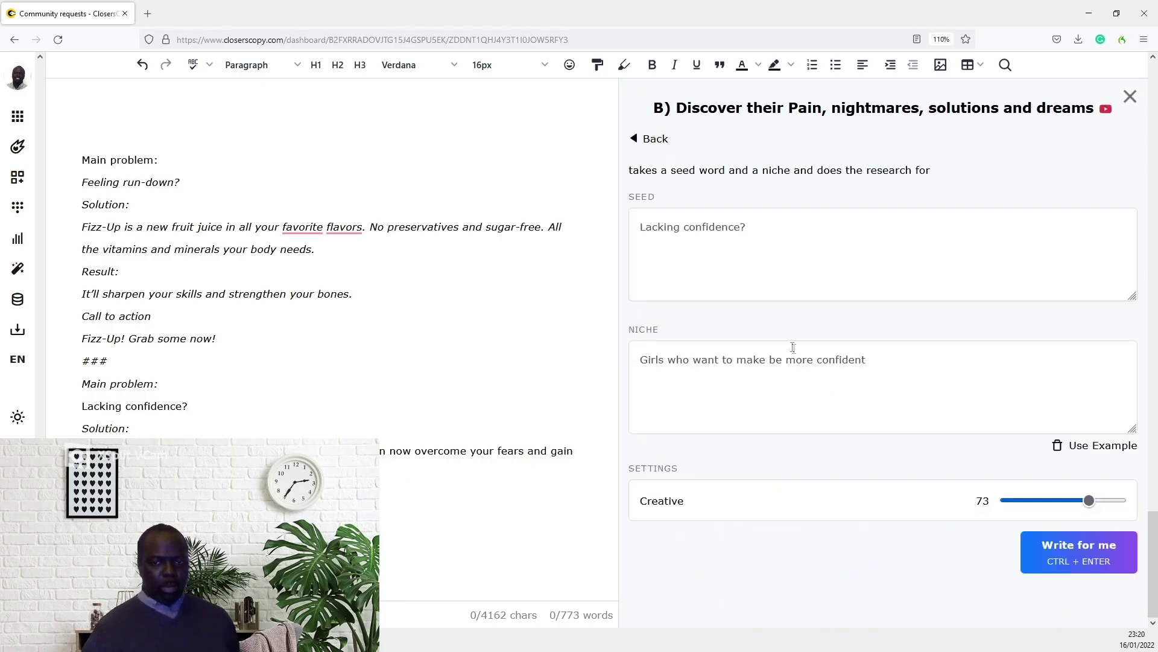
click(1095, 553)
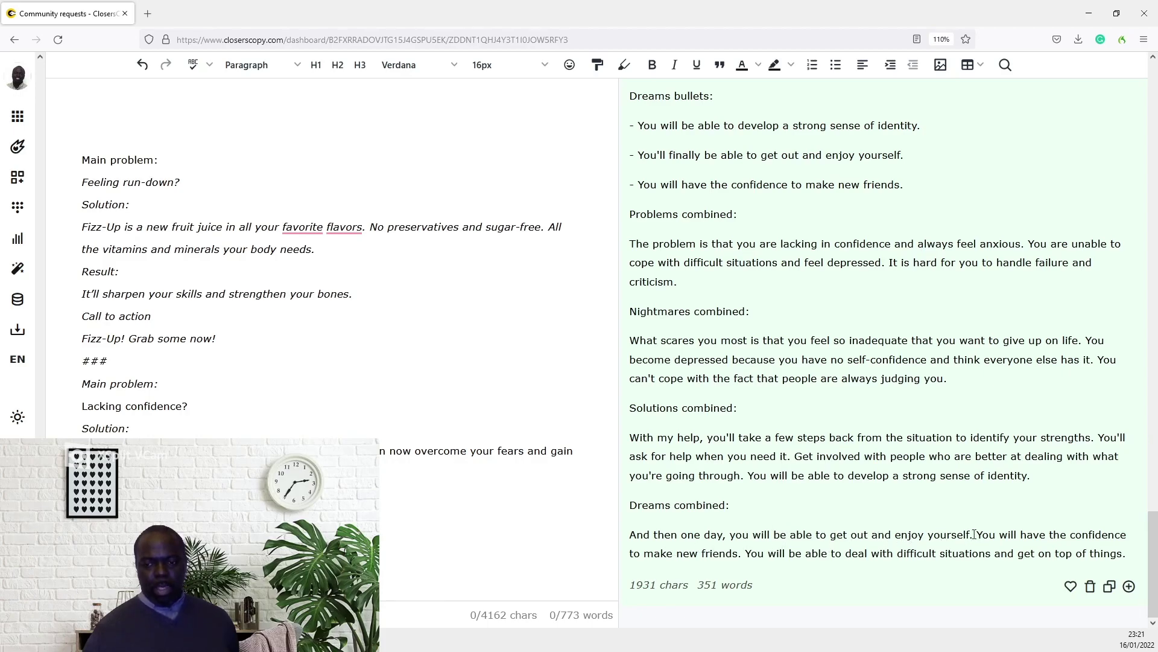
drag(974, 533, 926, 533)
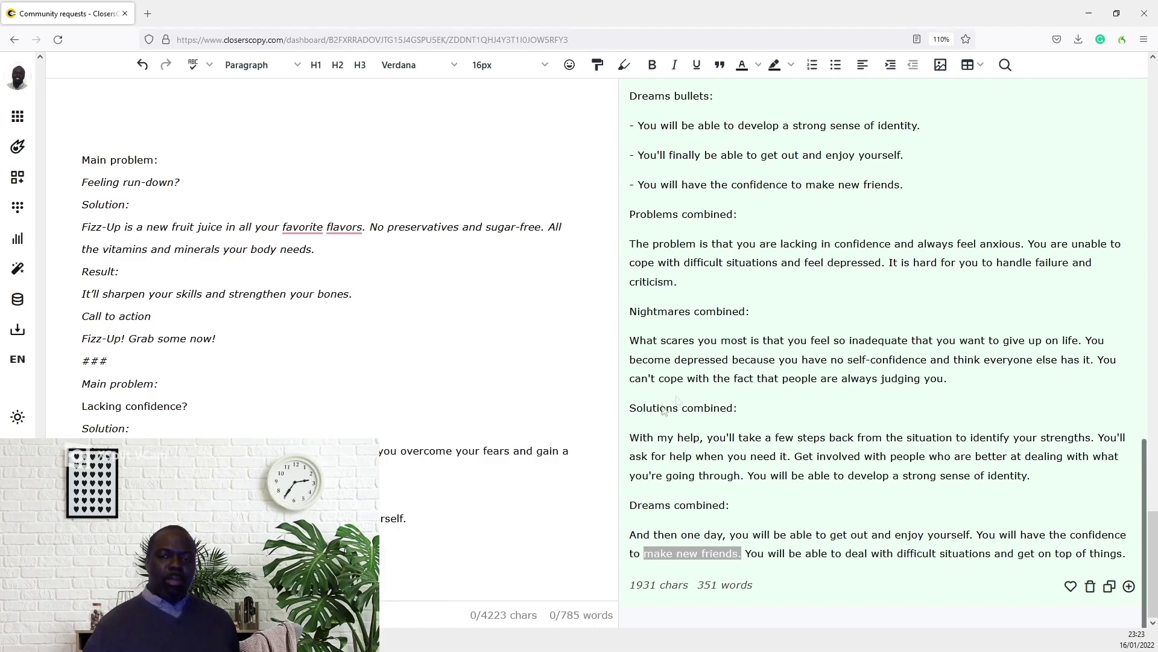
scroll(976, 380, up, 3)
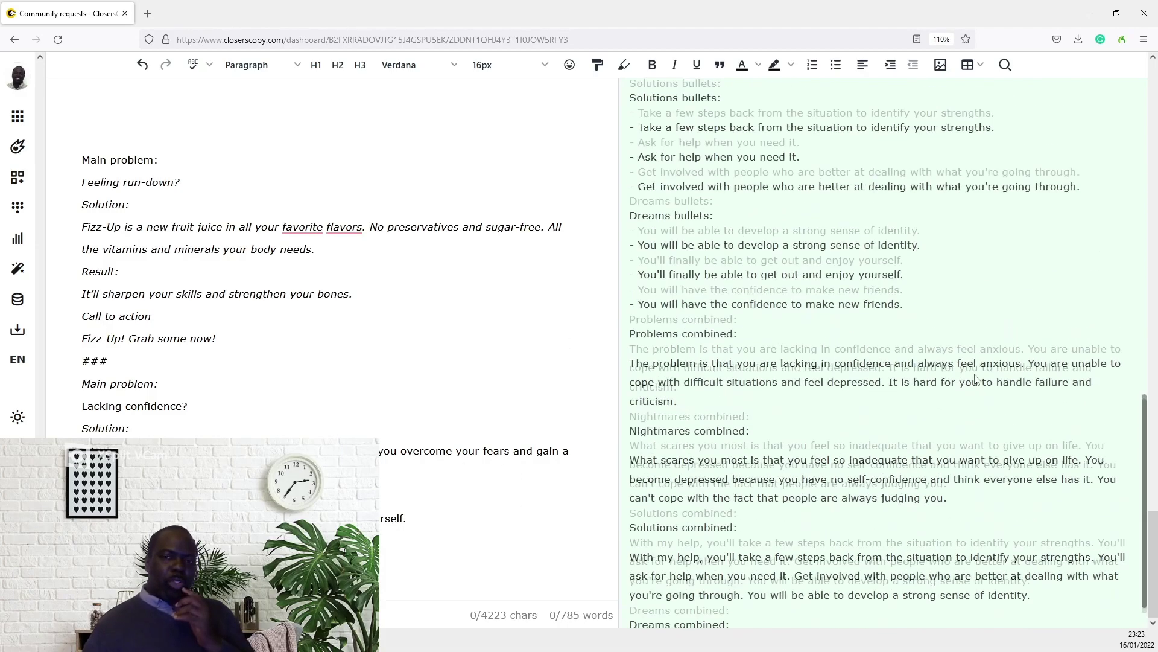
scroll(976, 380, up, 10)
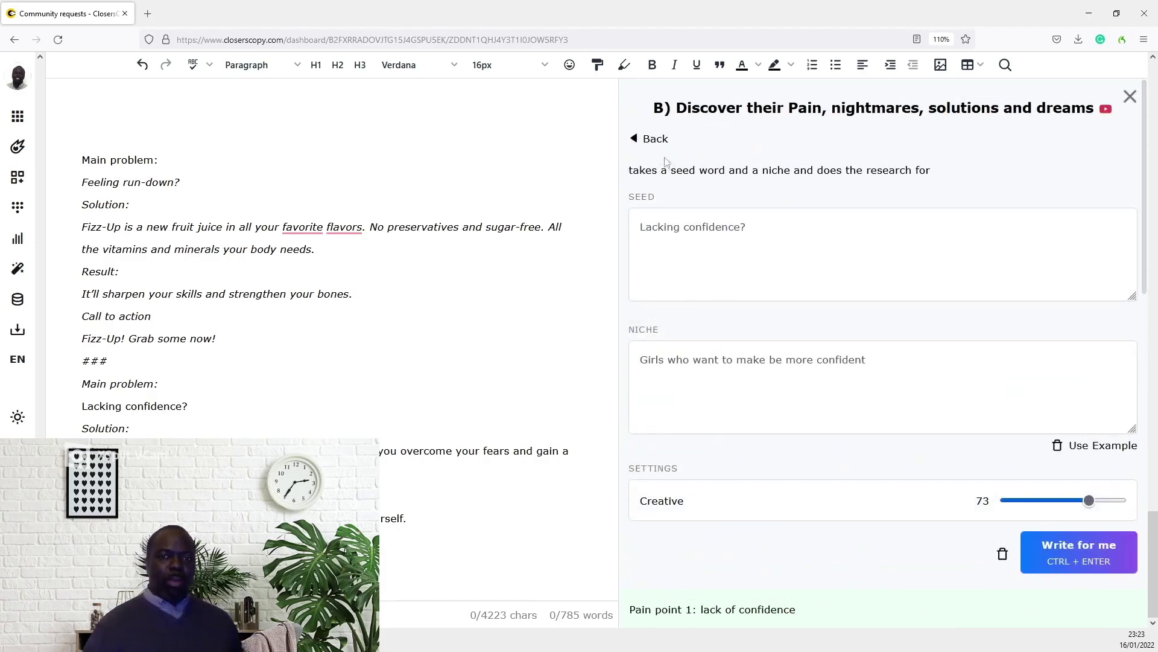
Open the Lead workflow from the Workflows library and go to its Attention-grabbing Bullets step
click(658, 140)
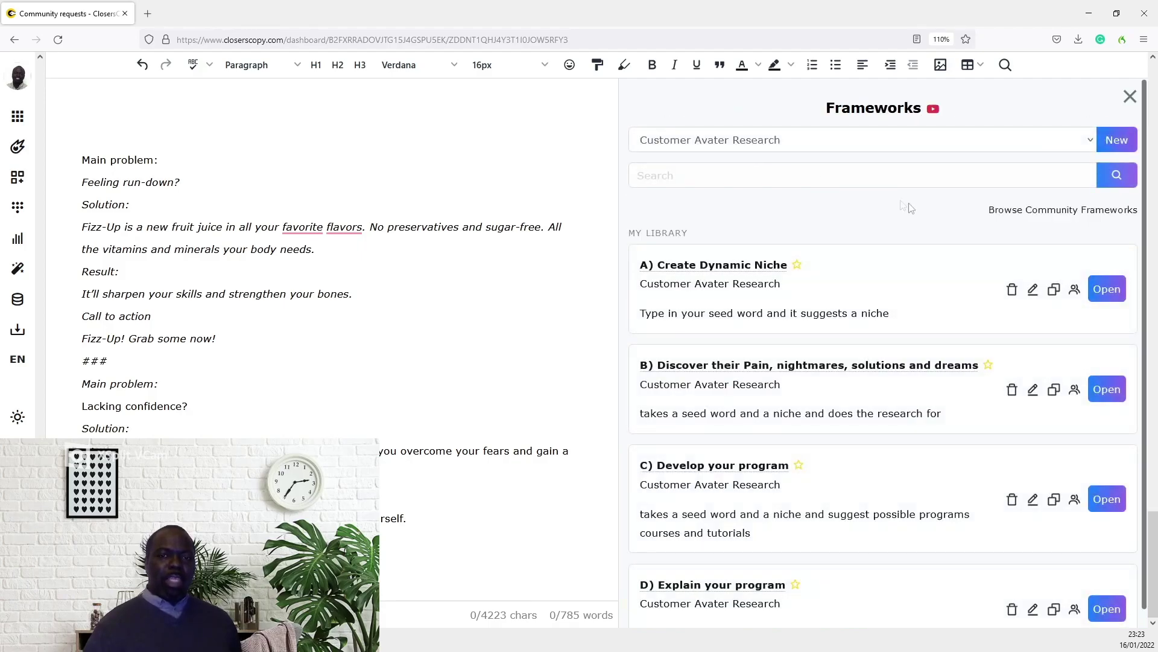
click(855, 143)
scroll(887, 202, down, 5)
scroll(892, 226, down, 5)
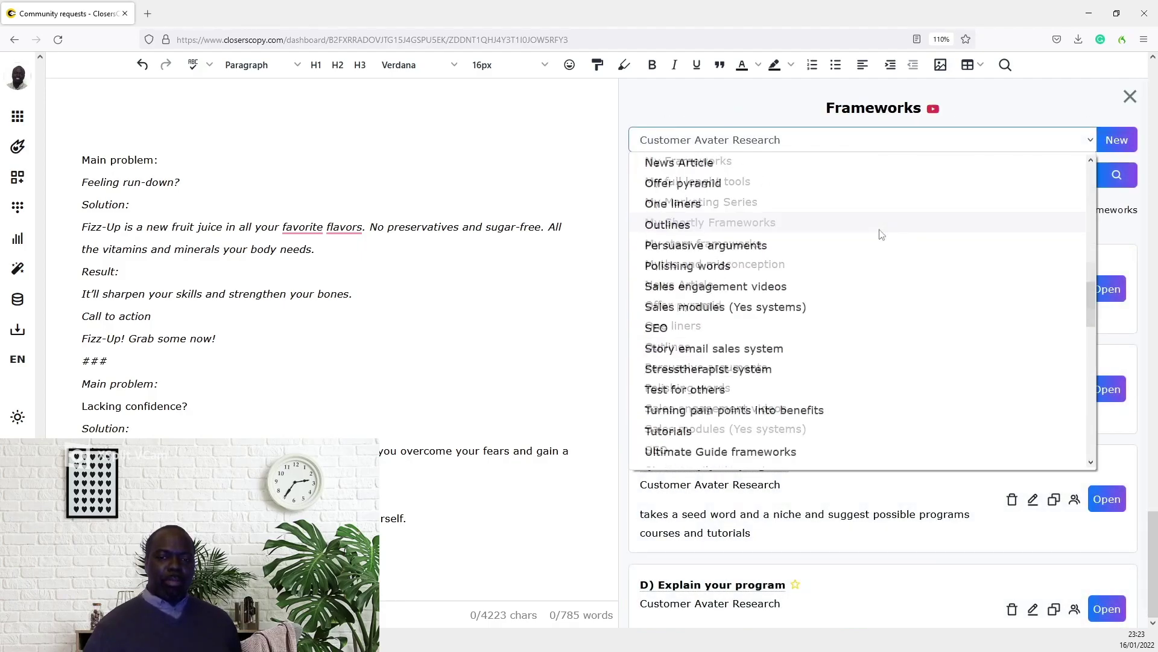
scroll(879, 234, up, 3)
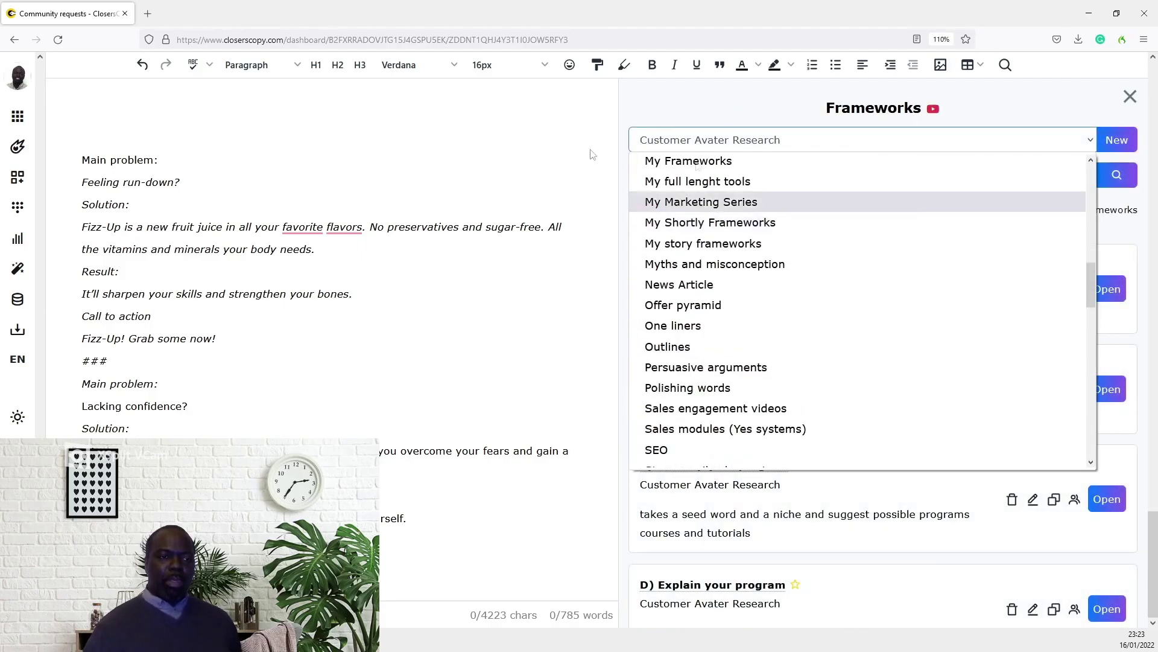
click(16, 207)
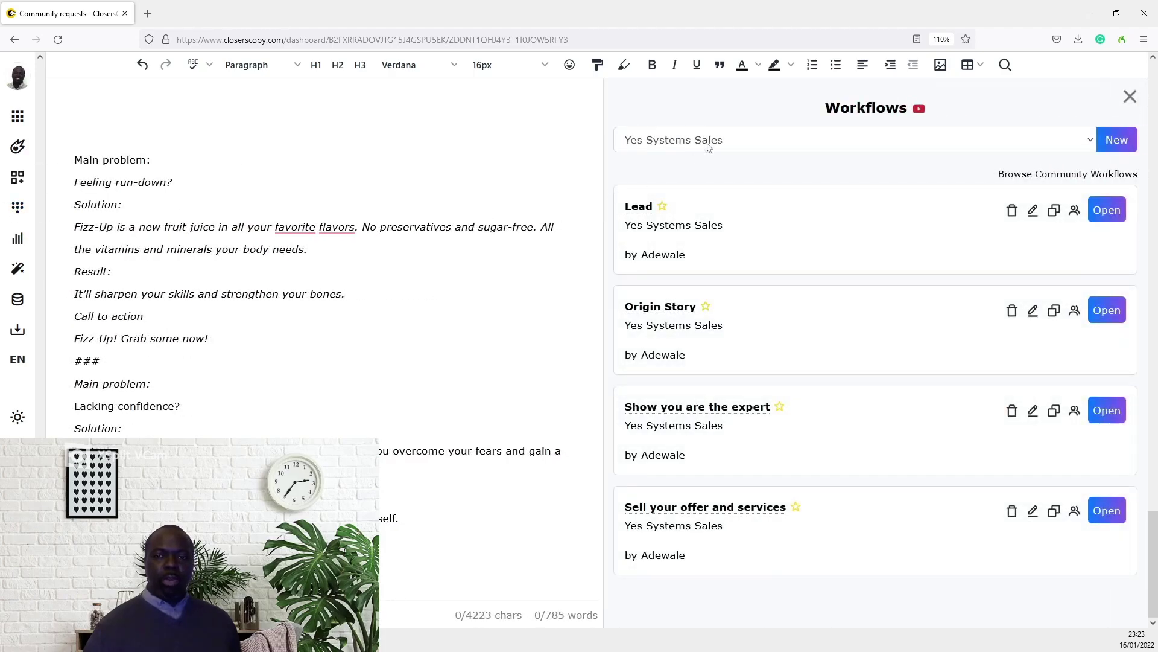
click(709, 144)
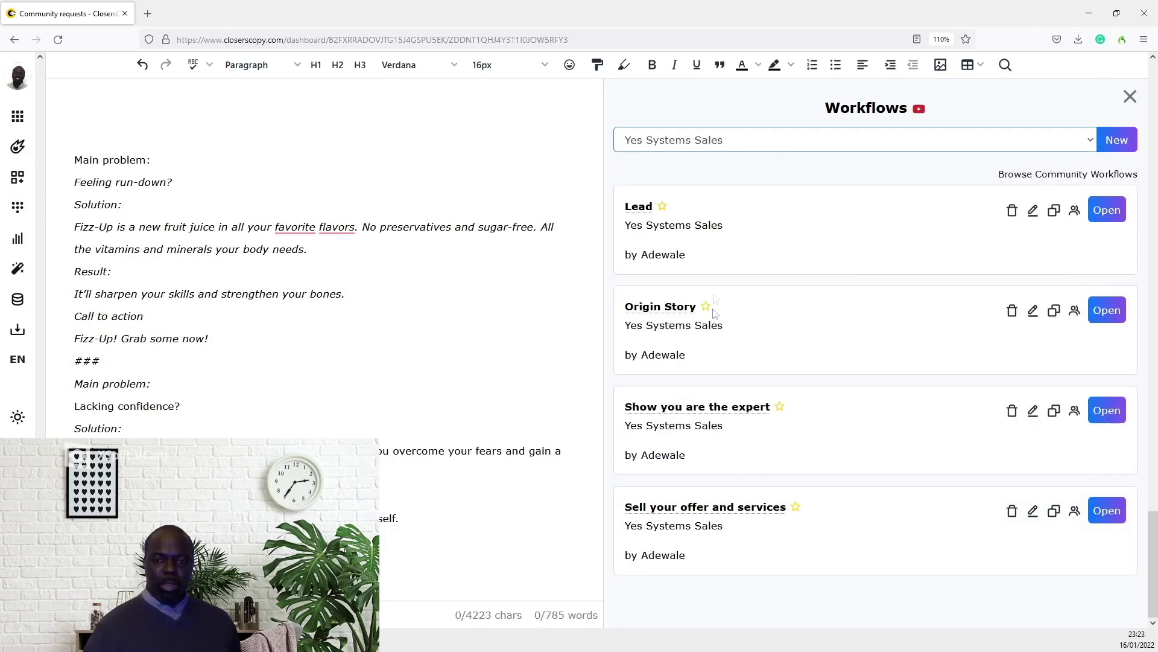
click(1112, 211)
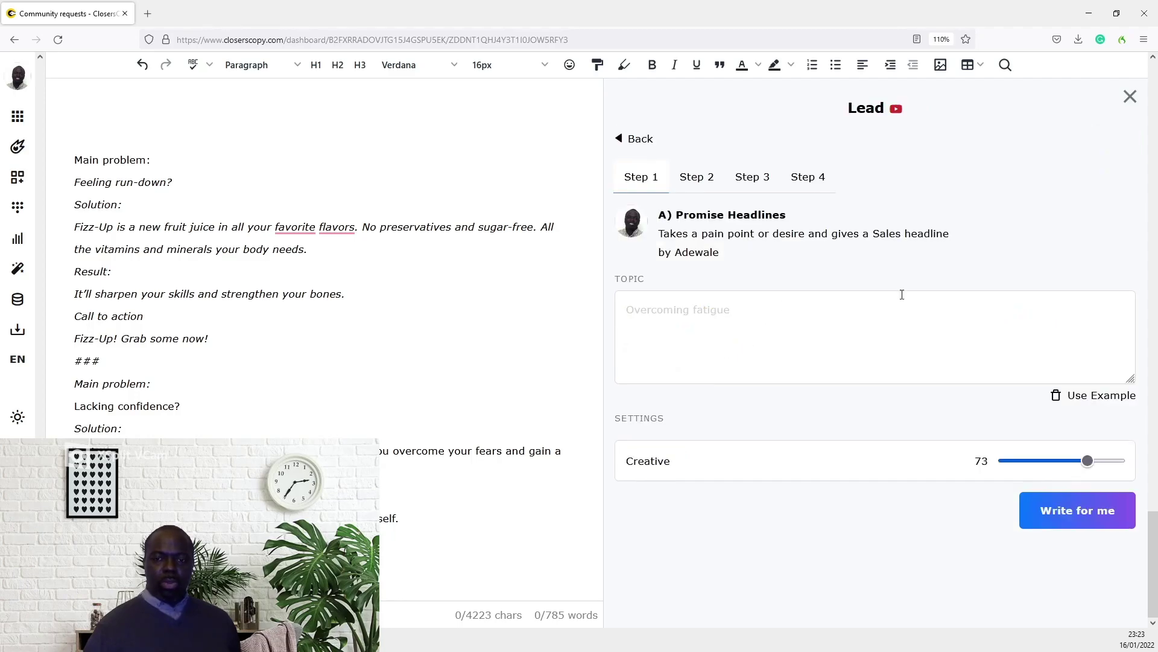
click(709, 177)
click(772, 181)
click(699, 180)
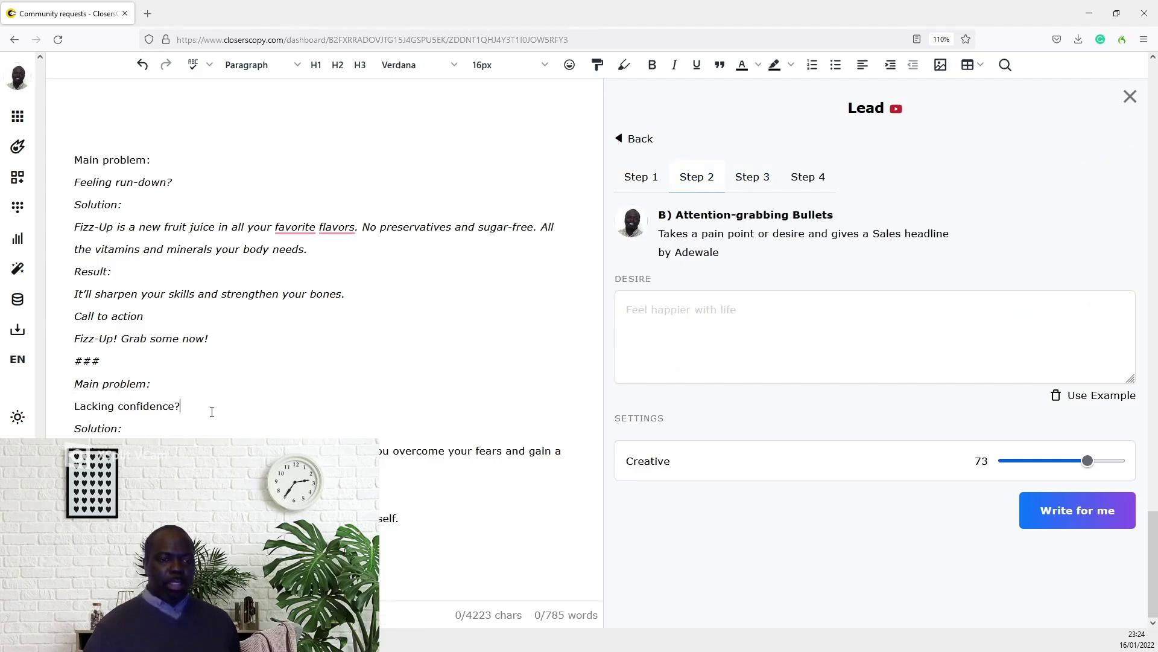
Enter 'boost self confidence' as the desire and generate power bullets with Write for me
click(771, 306)
text(boost s)
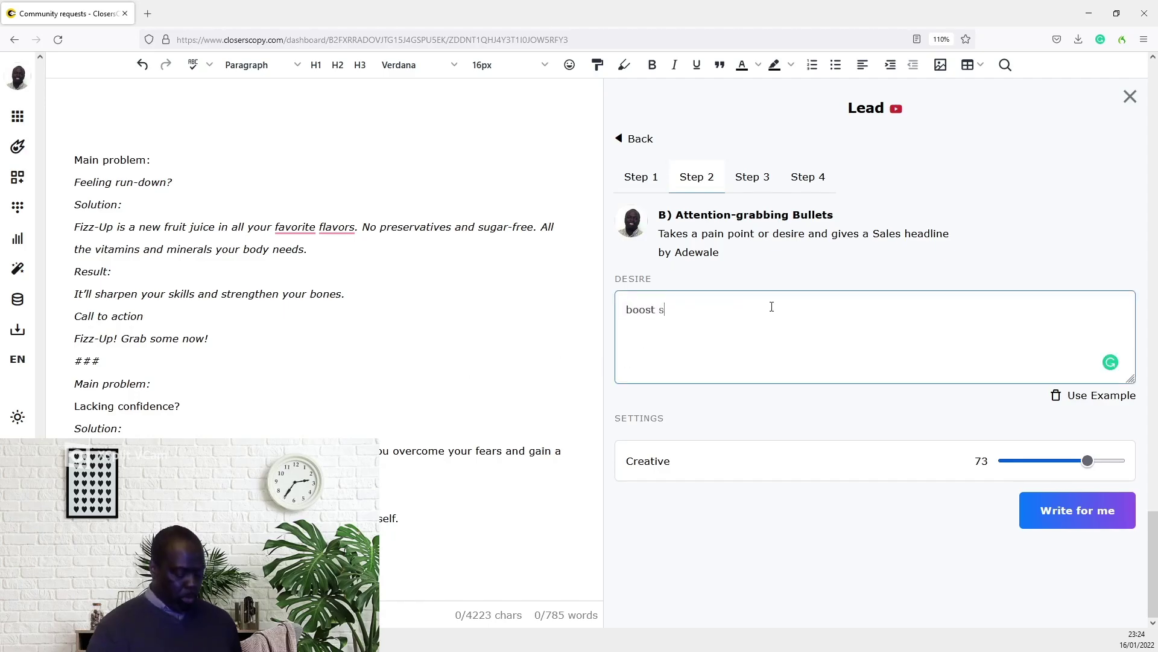
text(elf confi)
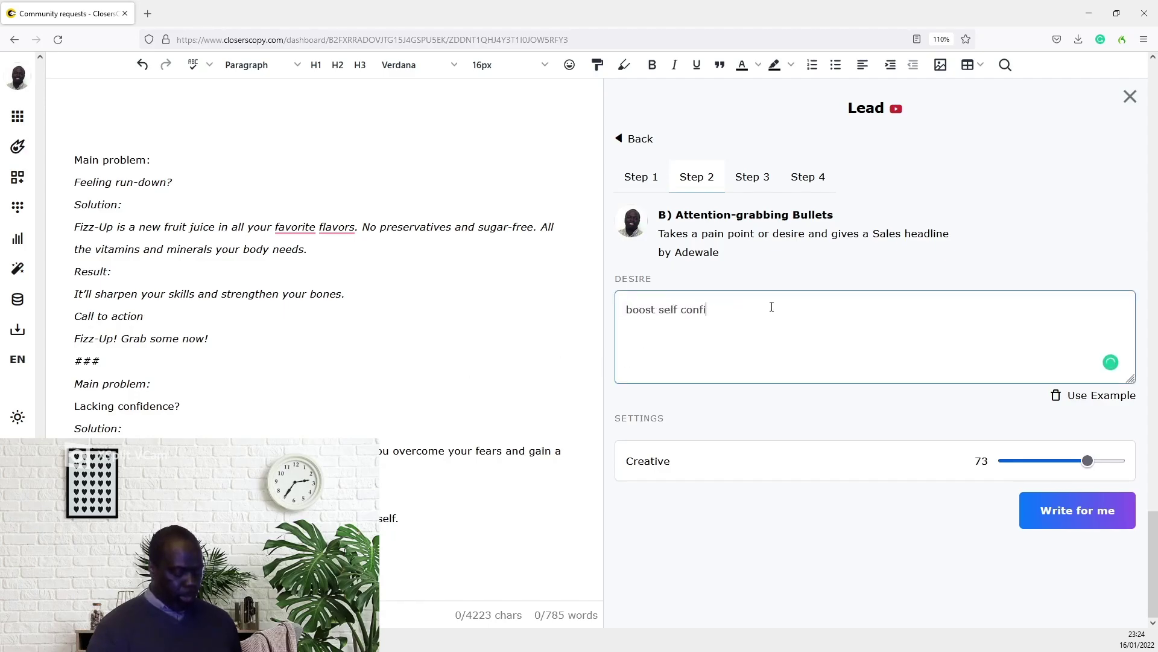
text(dence)
click(1063, 514)
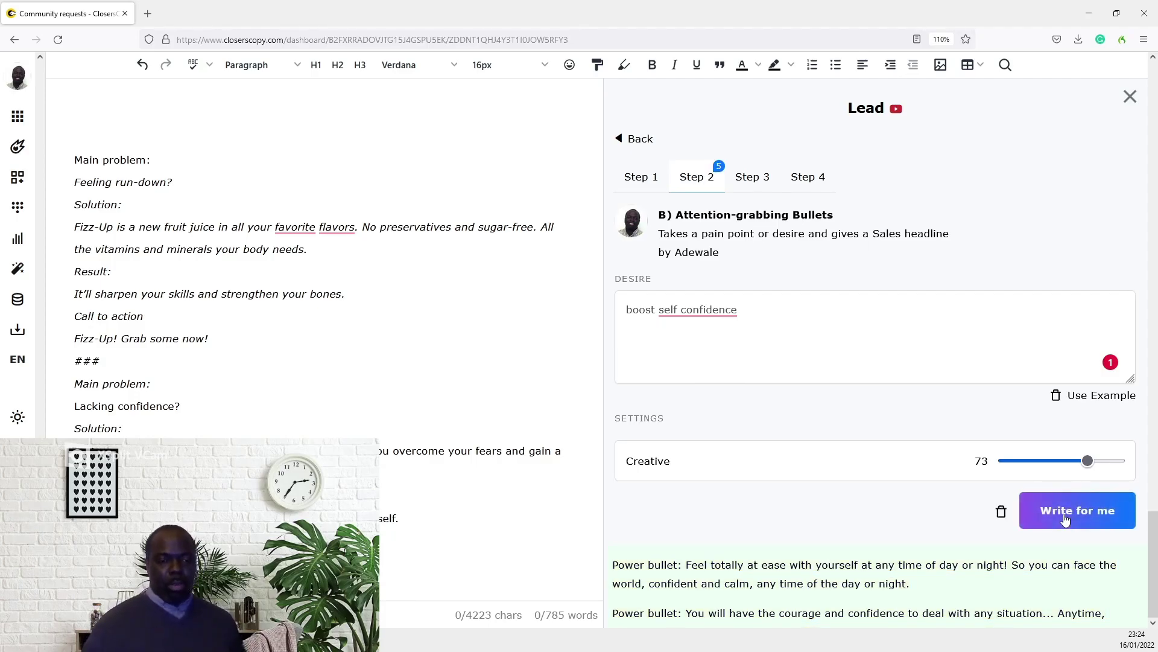
scroll(803, 529, down, 2)
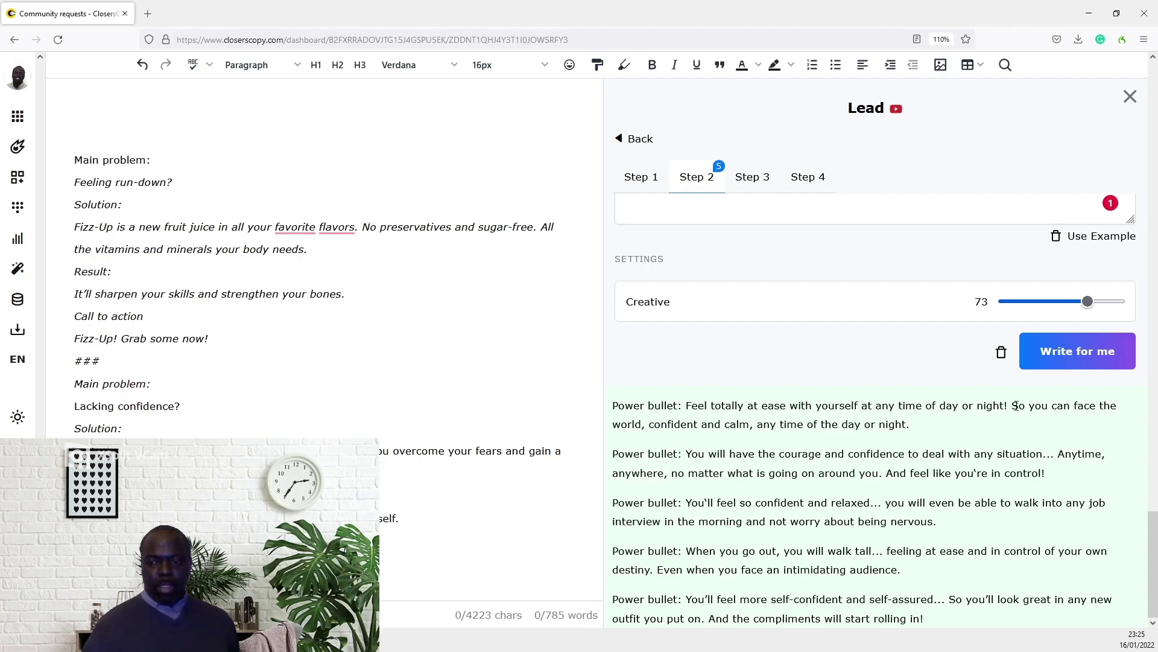
Work the phrase 'face the world, confident and calm,' into the script's Solution line
drag(1071, 405, 754, 423)
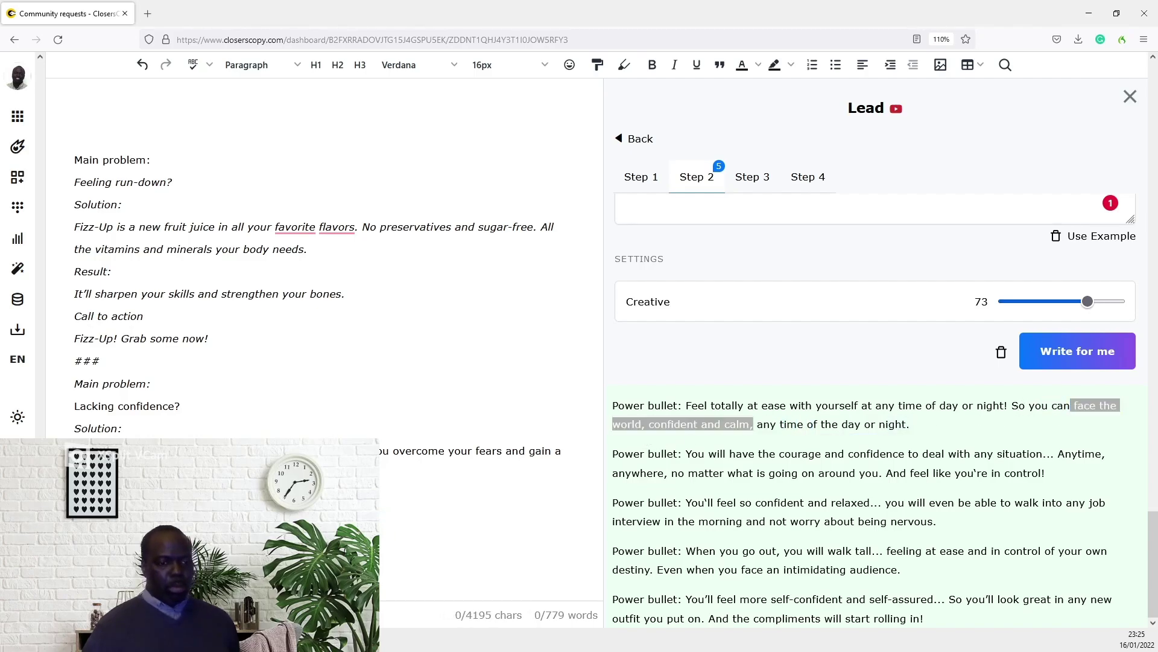
key(Return)
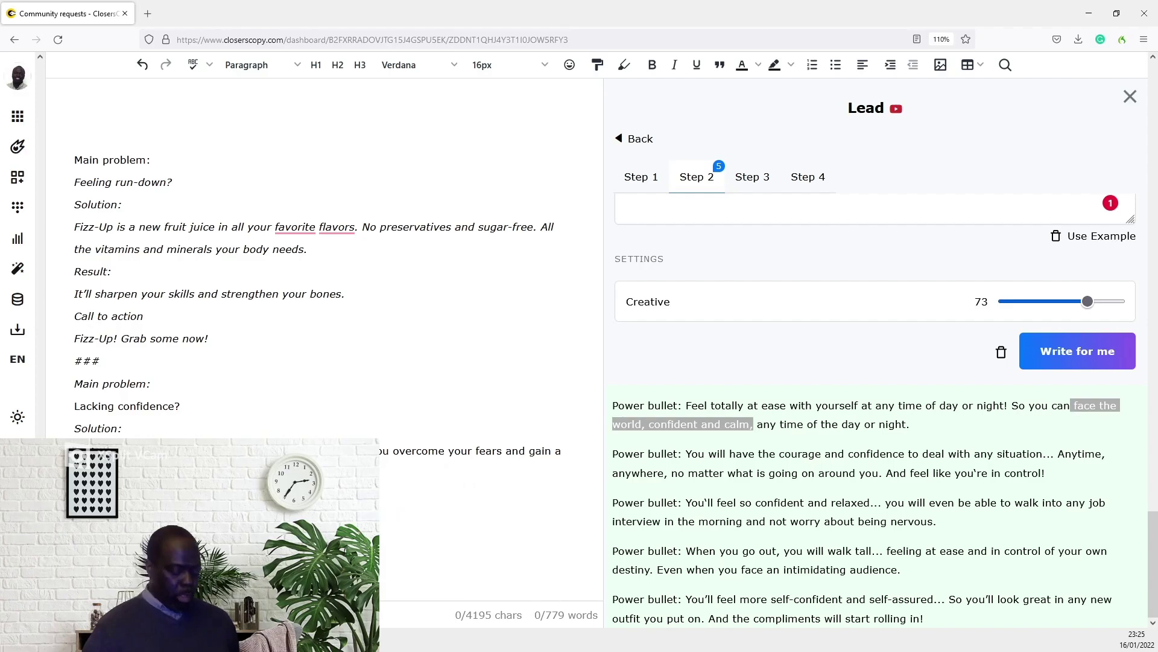
text(I )
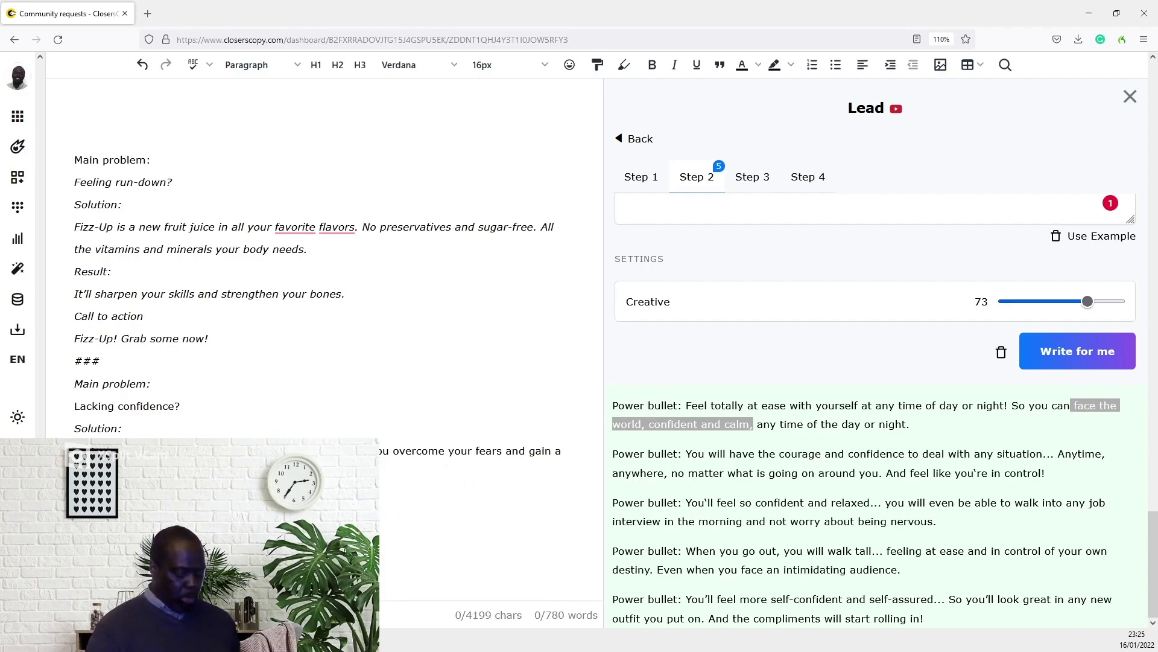
text(can )
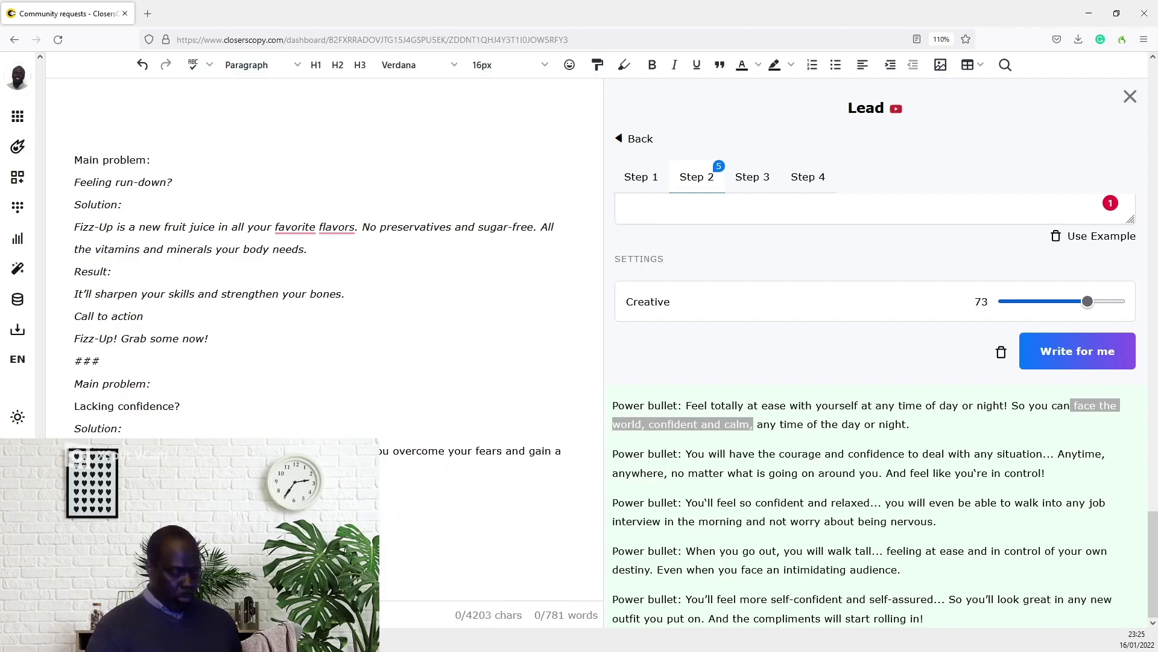
text(ce )
text(the)
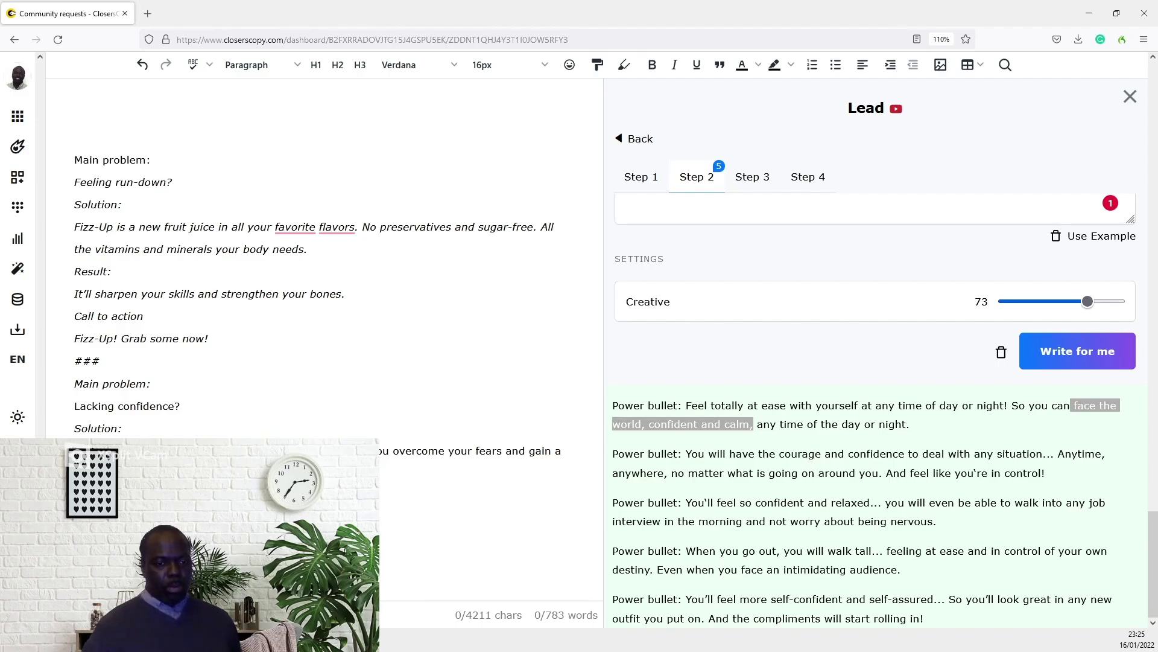
key(BackSpace)
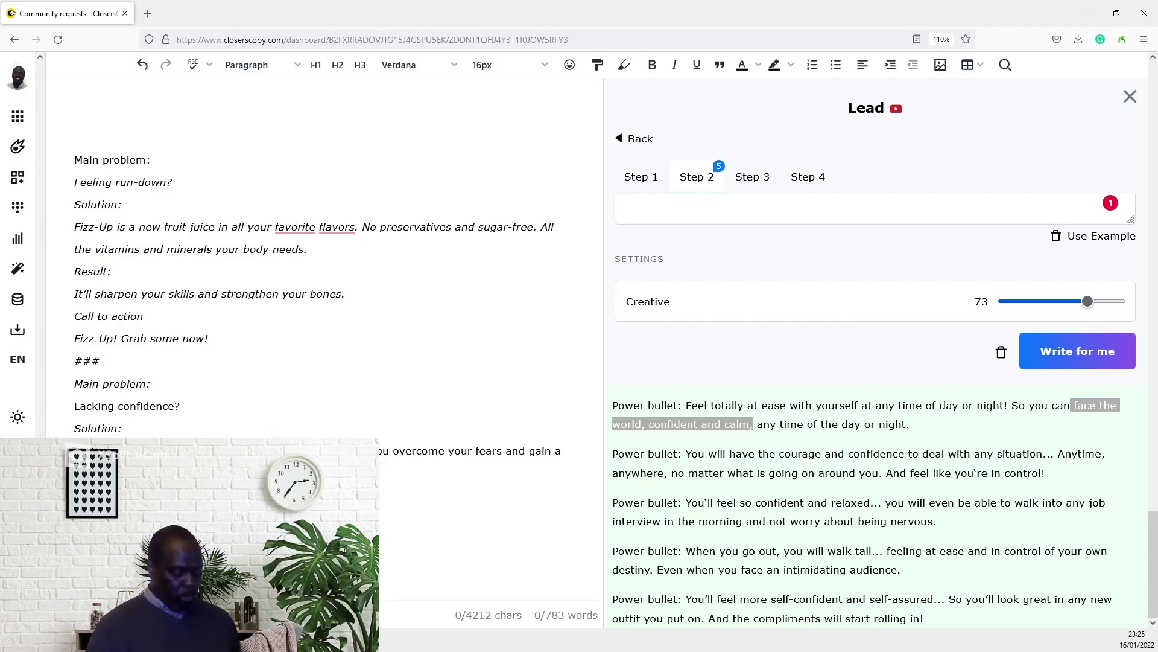
text(to)
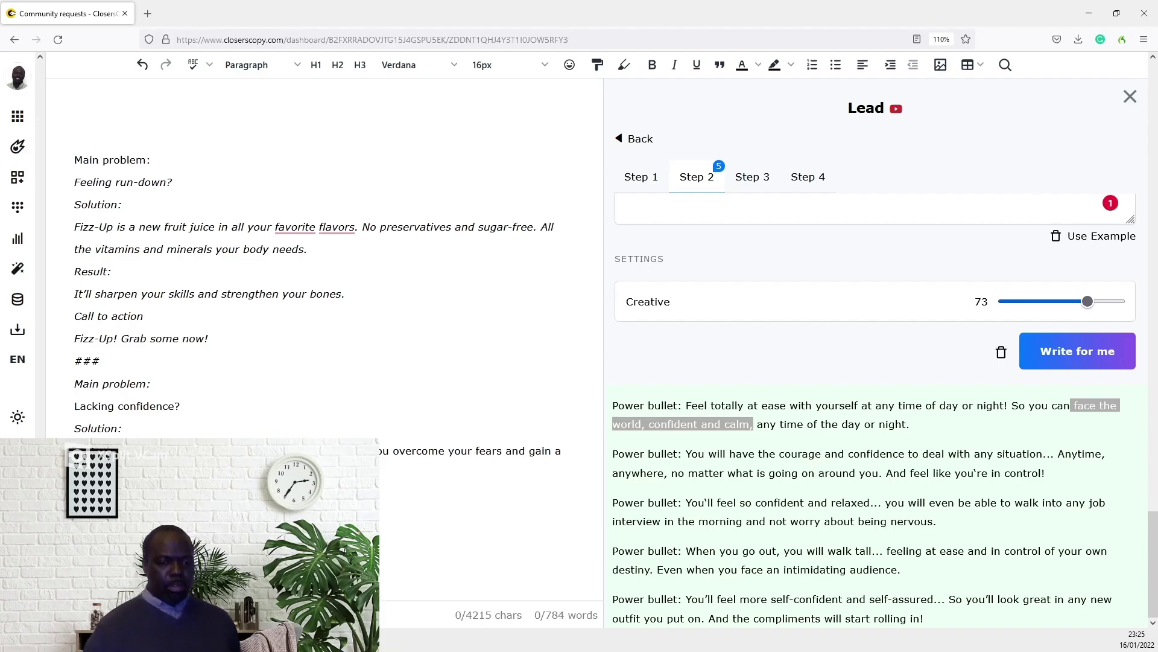
text(.)
Review the confidence solution, the skill-sharpening Result line and the Fizz-Up call-to-action line
key(shift+Home)
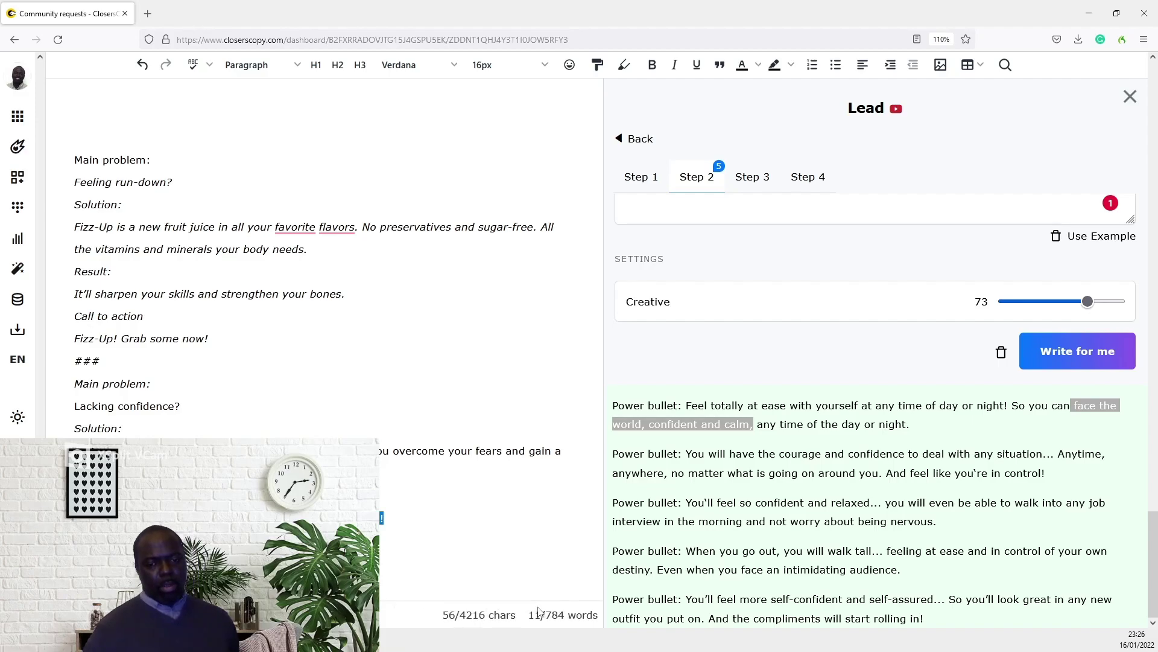
drag(347, 293, 53, 305)
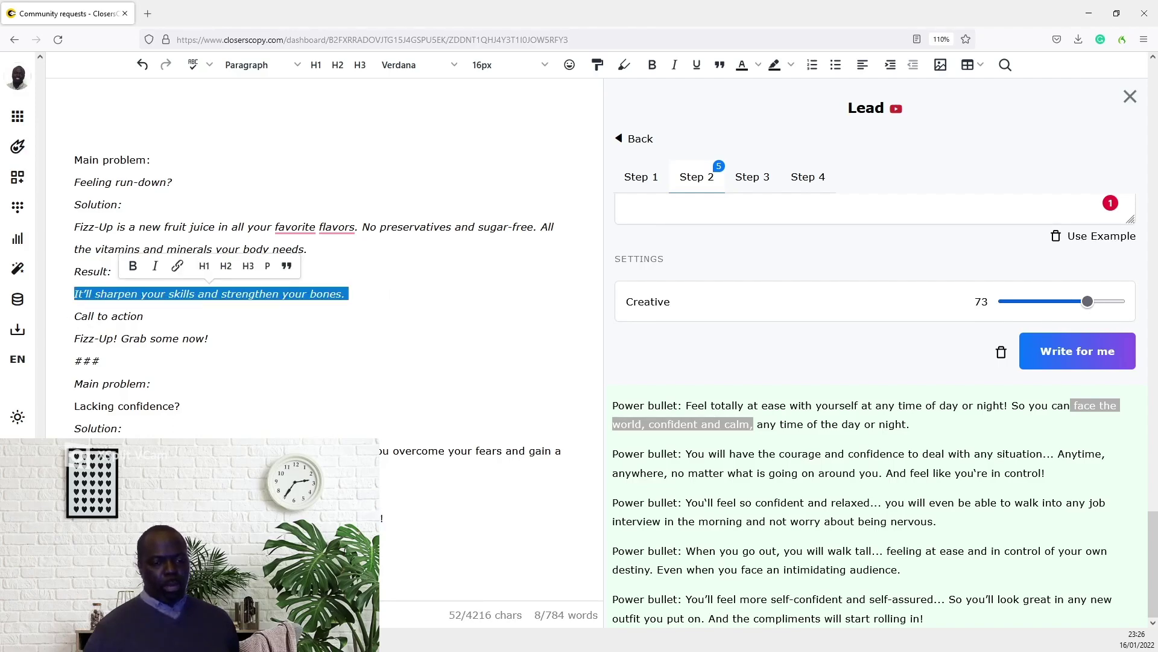
key(Right)
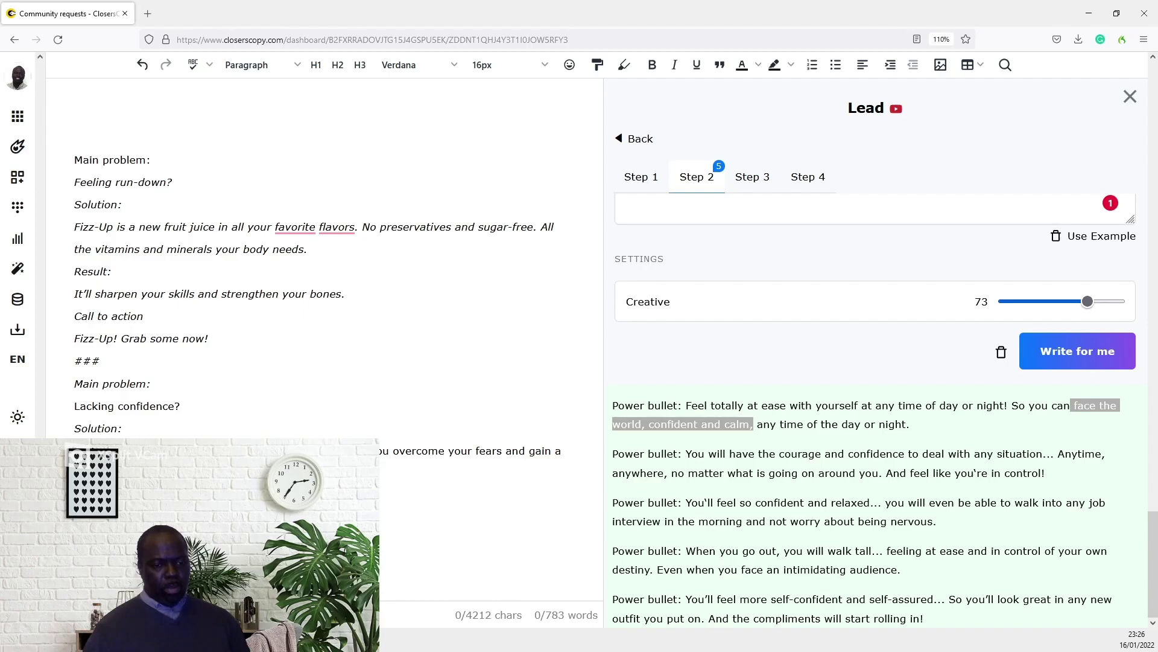
drag(210, 359, 71, 360)
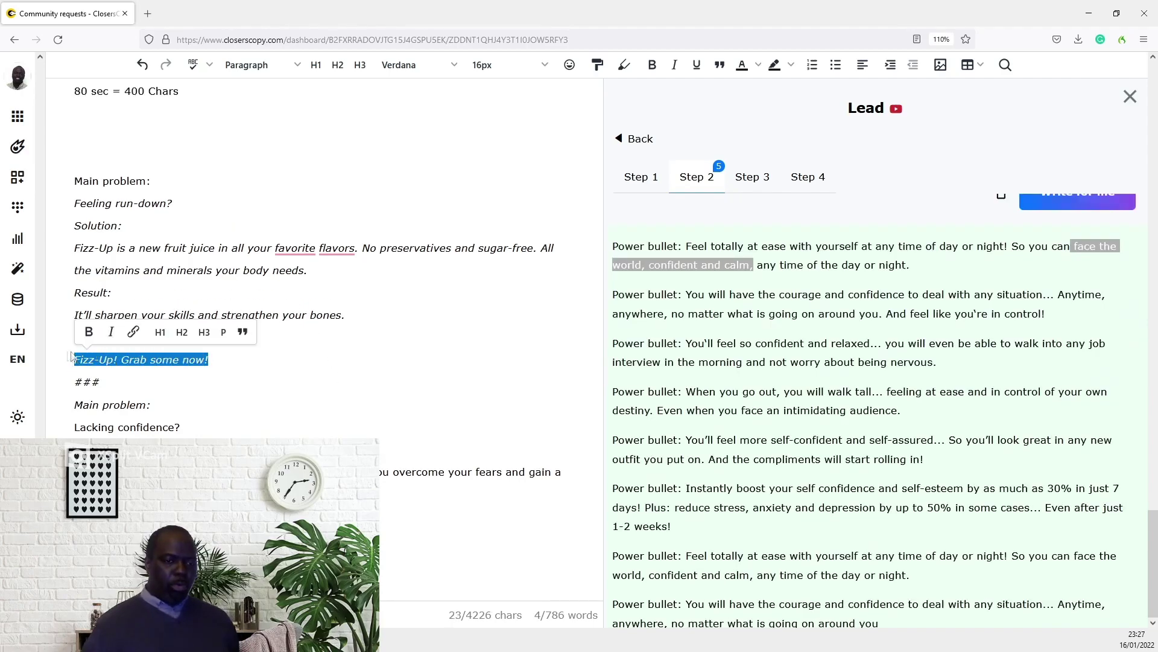
click(73, 360)
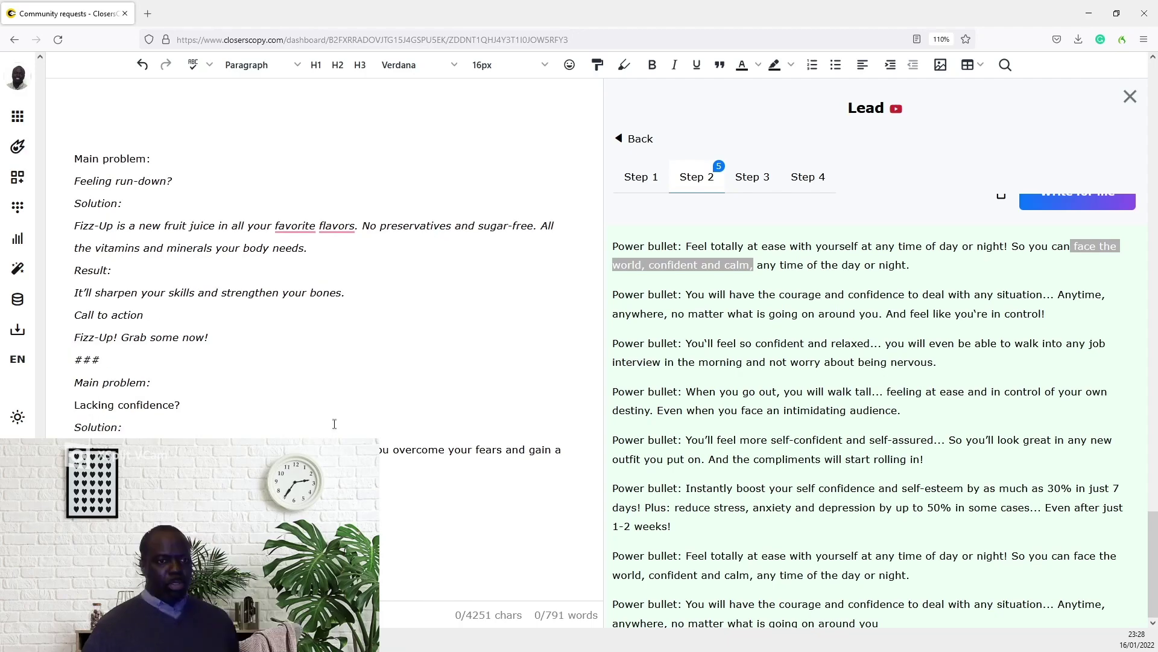
mouse_move(176, 181)
mouse_down()
mouse_move(61, 166)
mouse_move(309, 249)
mouse_up()
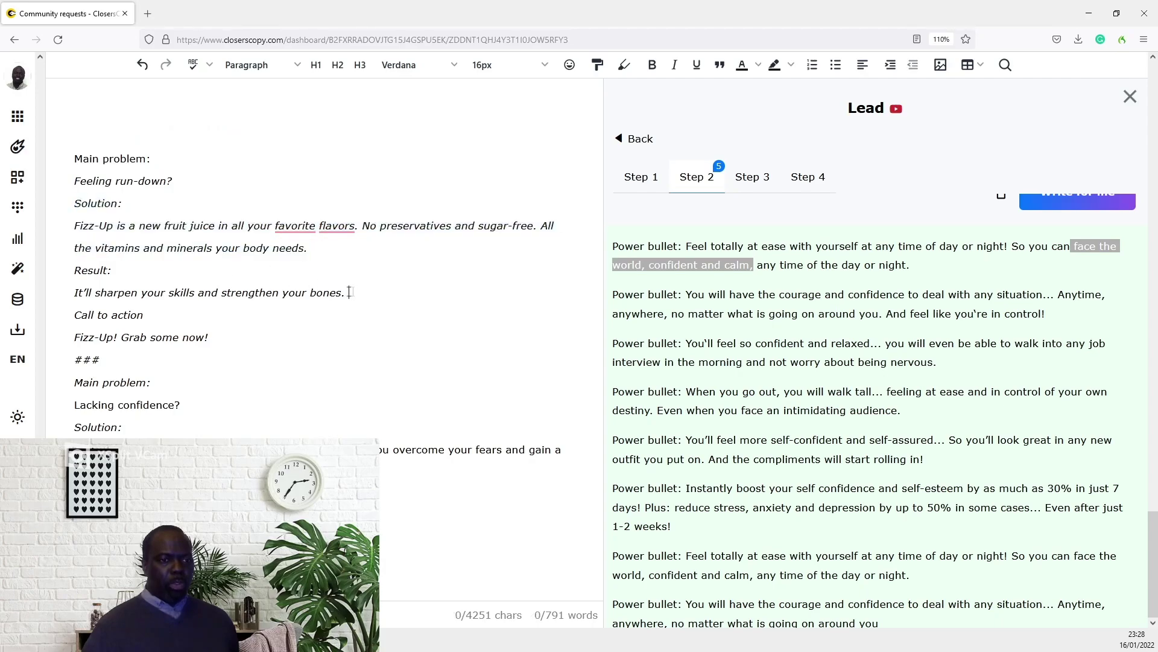
drag(344, 293, 74, 270)
click(196, 337)
drag(211, 338, 74, 314)
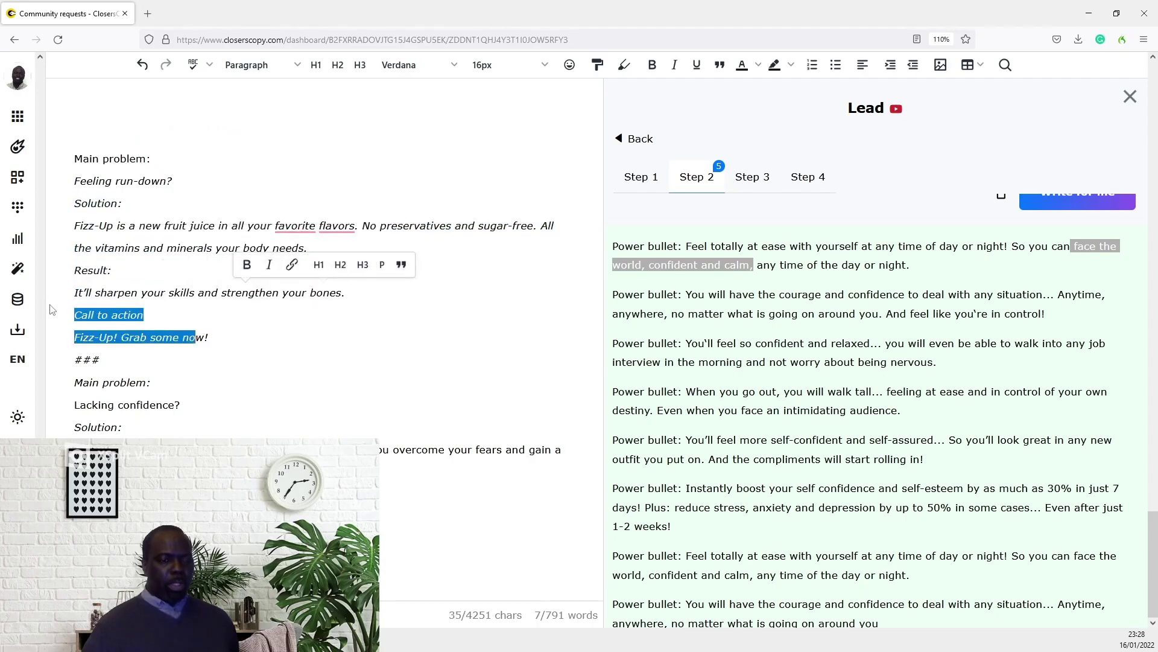
click(227, 429)
drag(227, 429, 75, 427)
click(147, 405)
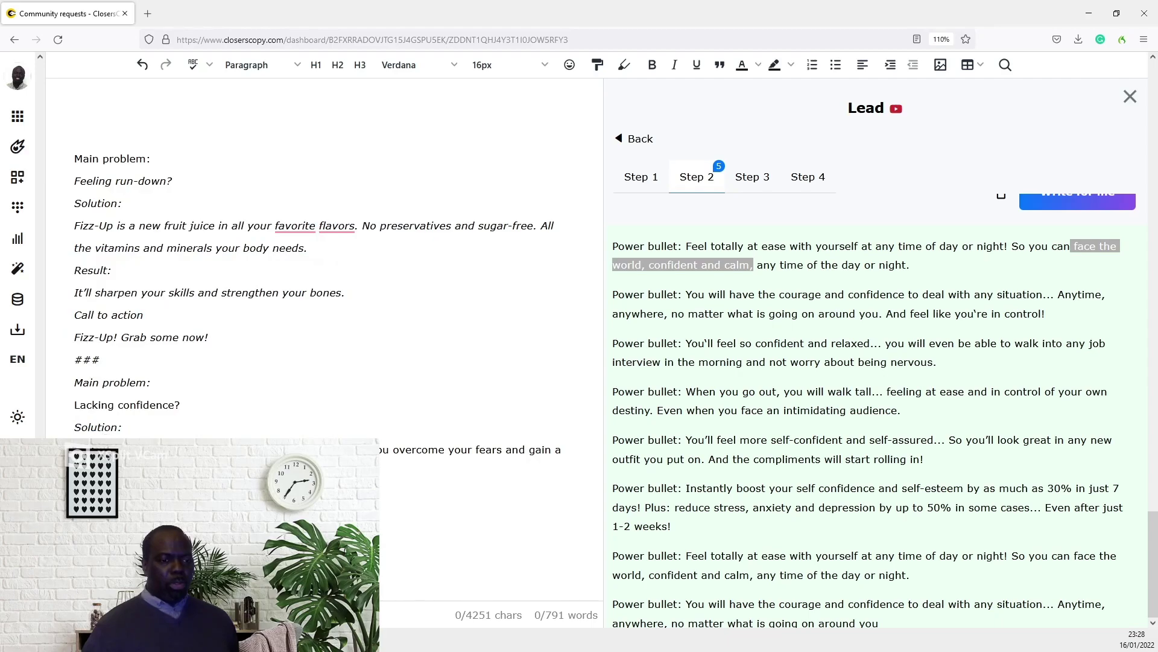
drag(362, 472, 74, 448)
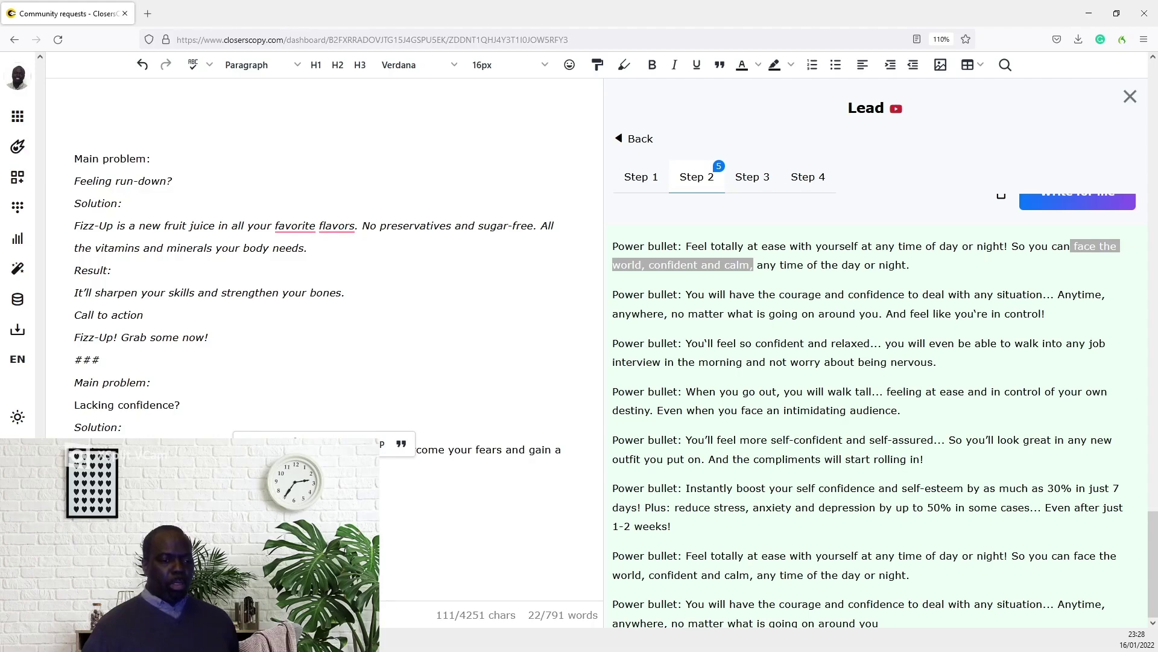
click(181, 471)
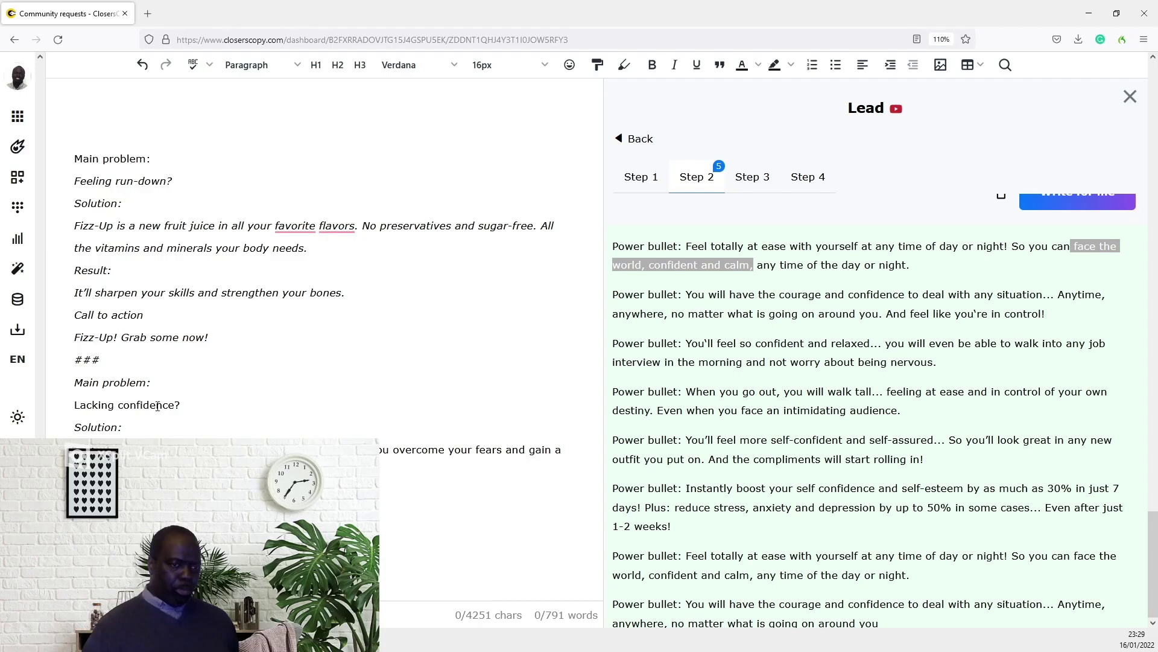
triple_click(207, 406)
click(153, 374)
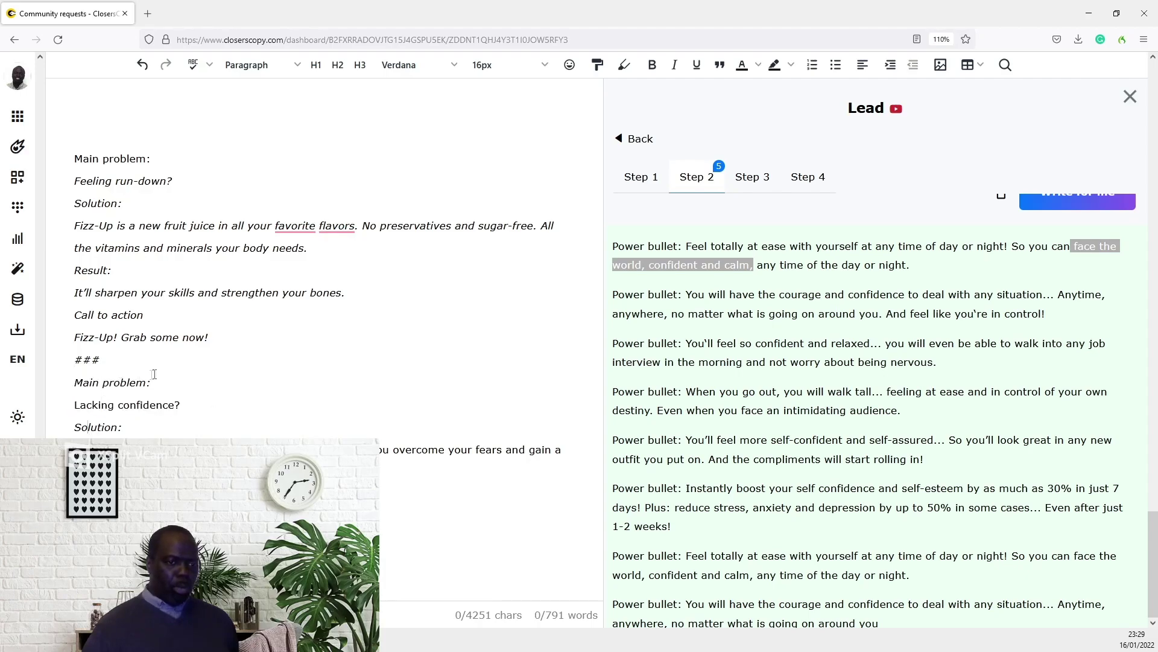
drag(155, 378, 73, 382)
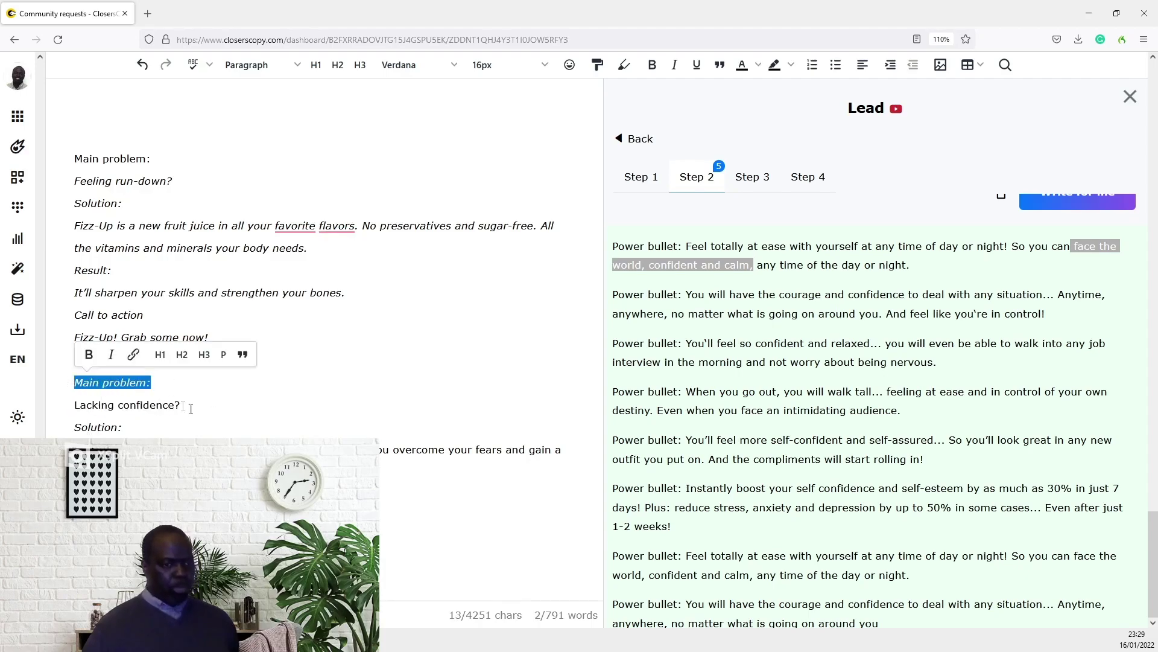
Paste the text in and widen the editor beside the Bloat-Up and Bloated Away scripts
key(ctrl+v)
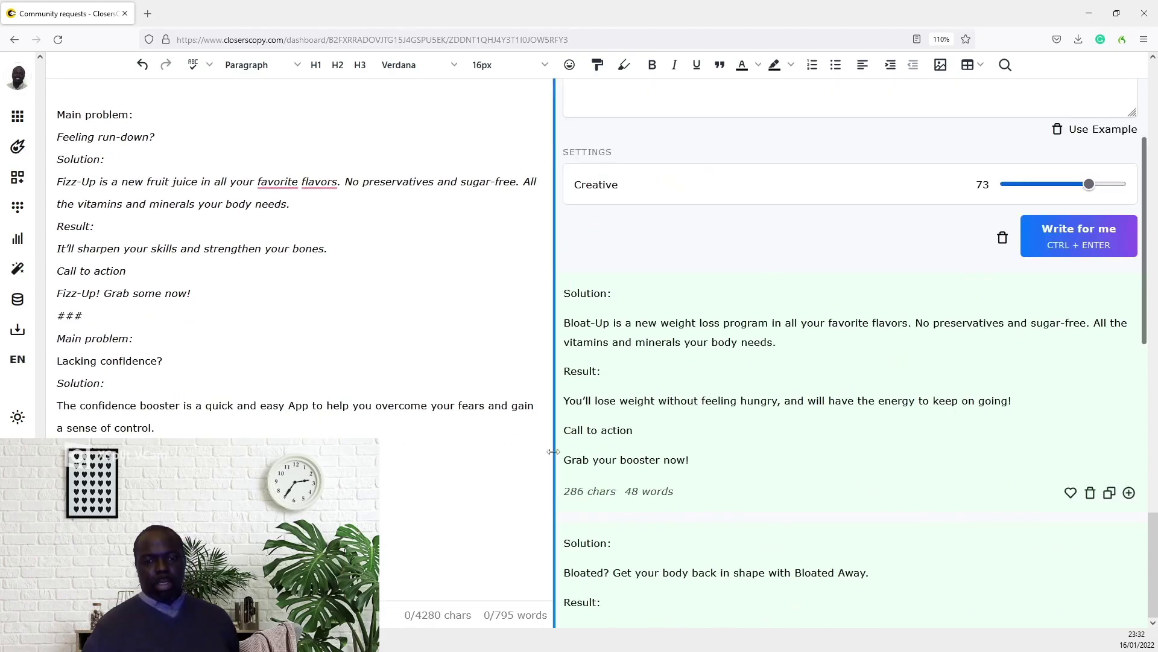
drag(553, 453, 639, 449)
scroll(270, 407, up, 2)
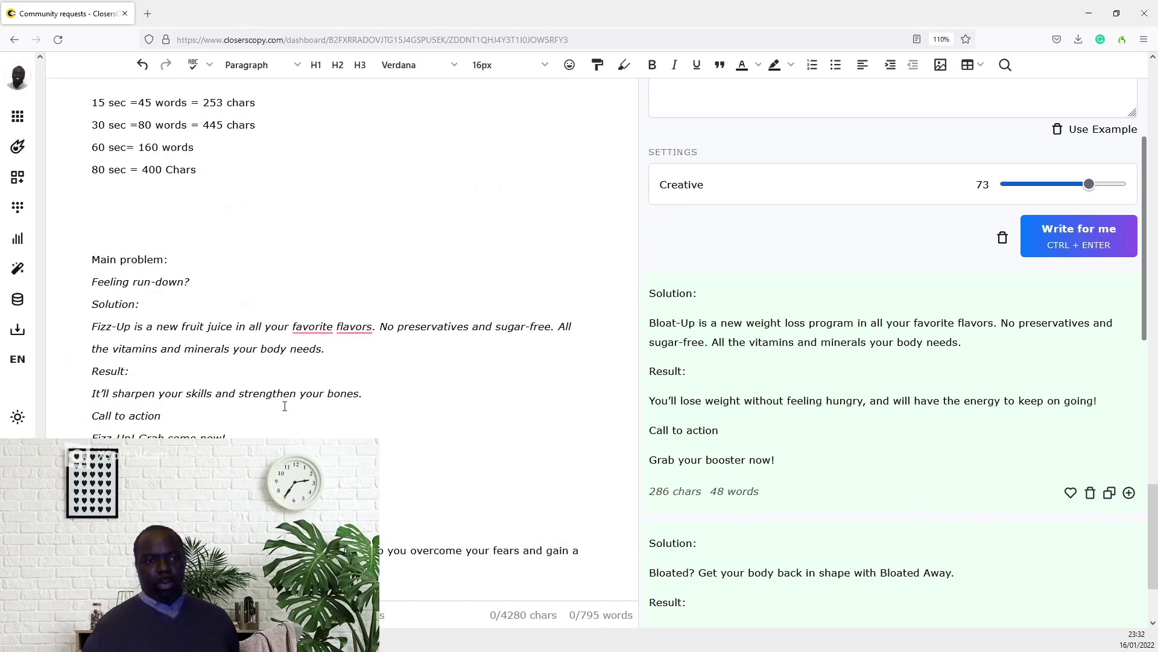
scroll(226, 389, up, 1)
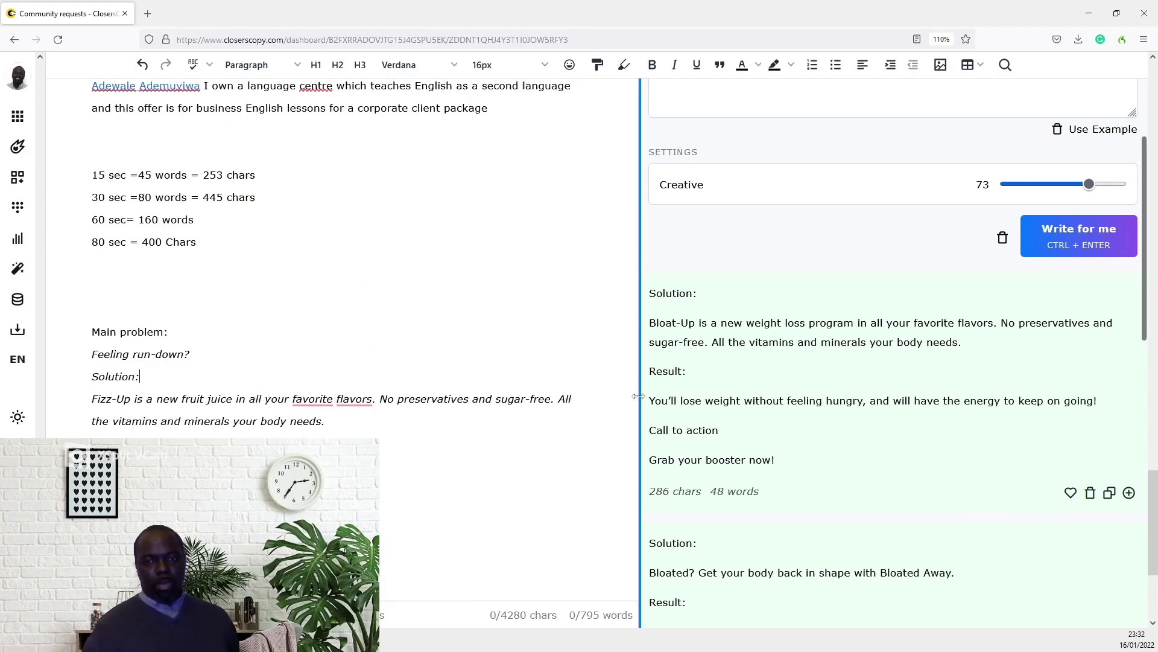
scroll(816, 408, up, 3)
scroll(769, 353, down, 1)
scroll(792, 342, down, 2)
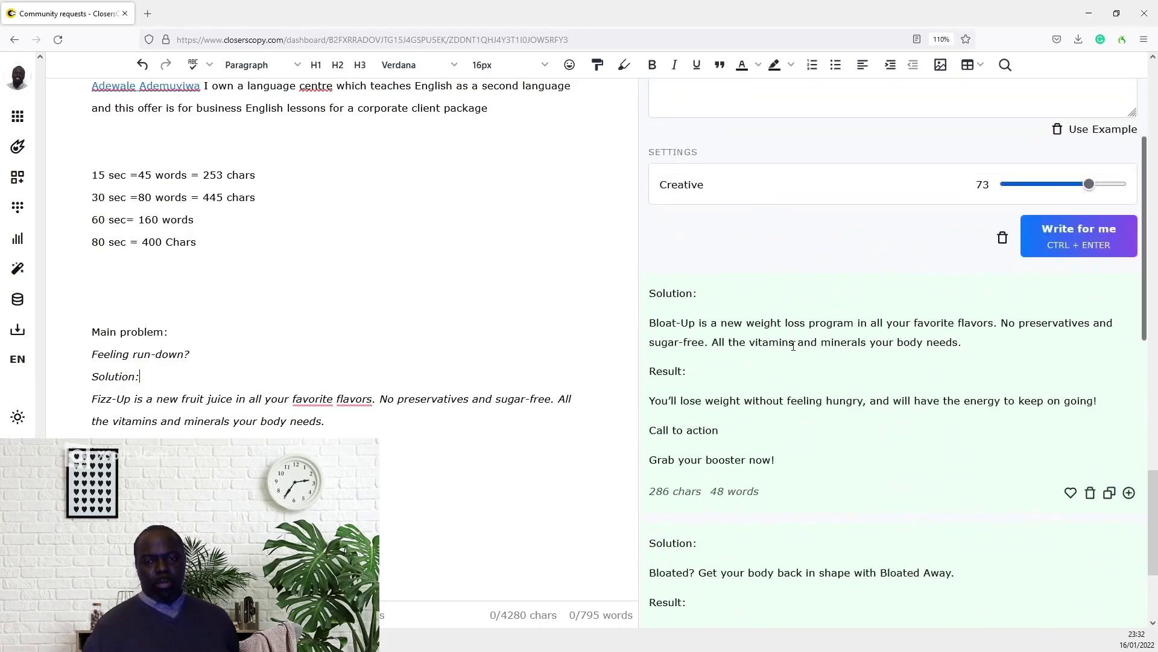
scroll(795, 367, down, 2)
scroll(793, 364, down, 1)
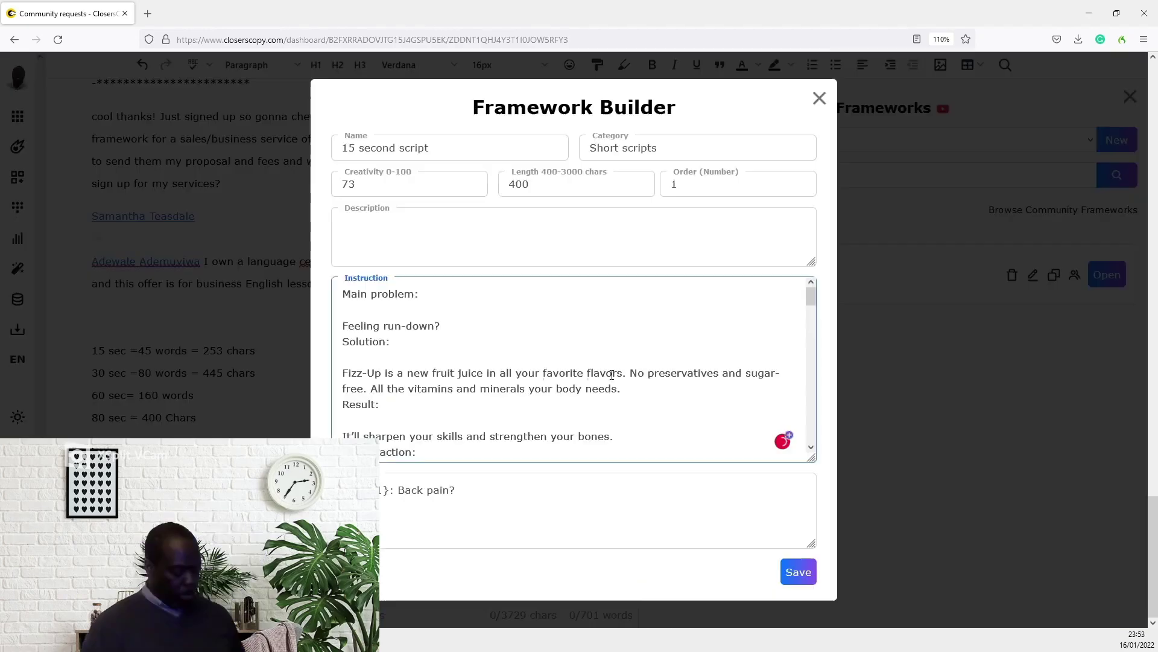
Copy the framework's instruction text and add blank lines above the first example
key(ctrl+a)
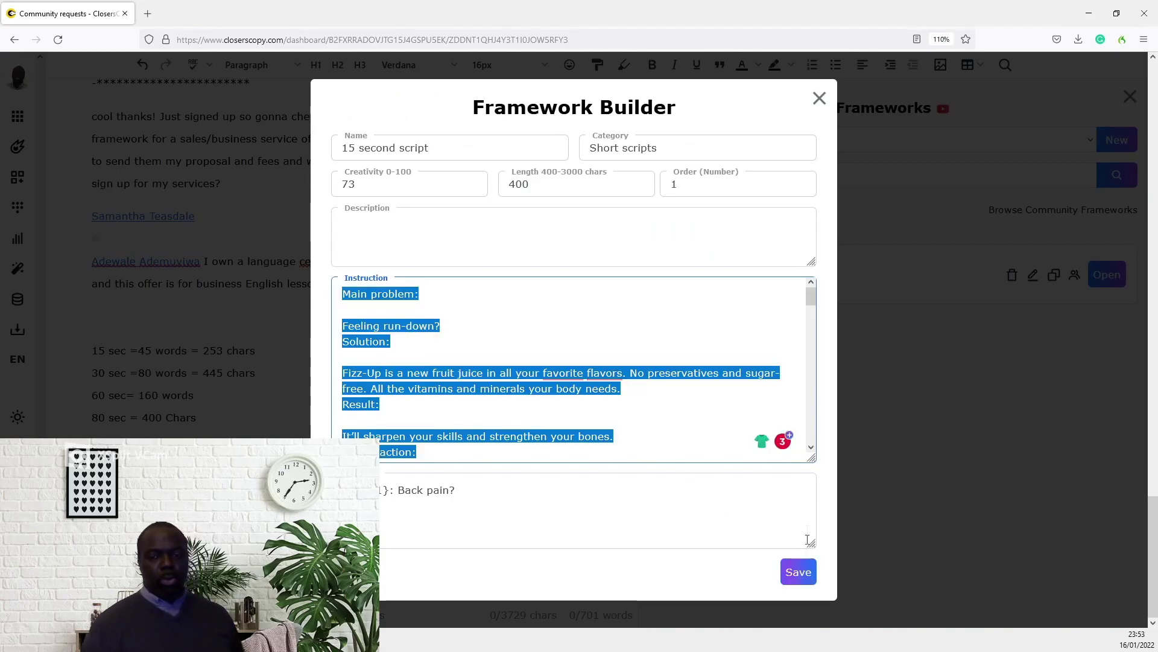
click(819, 98)
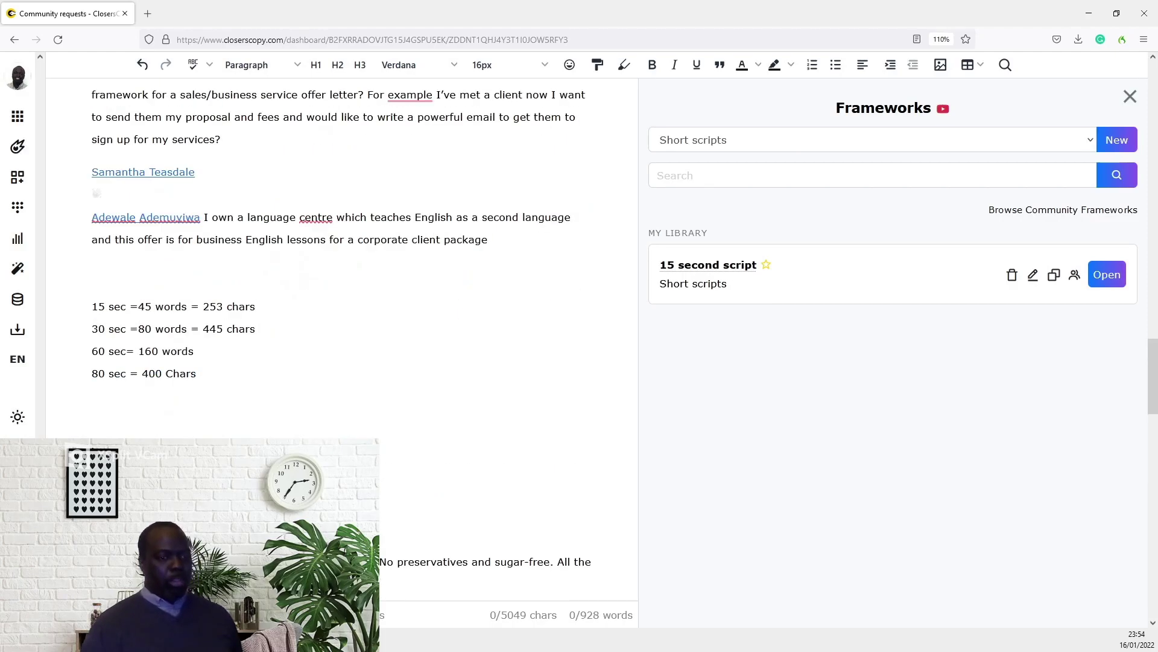
scroll(190, 429, down, 1)
scroll(157, 426, down, 2)
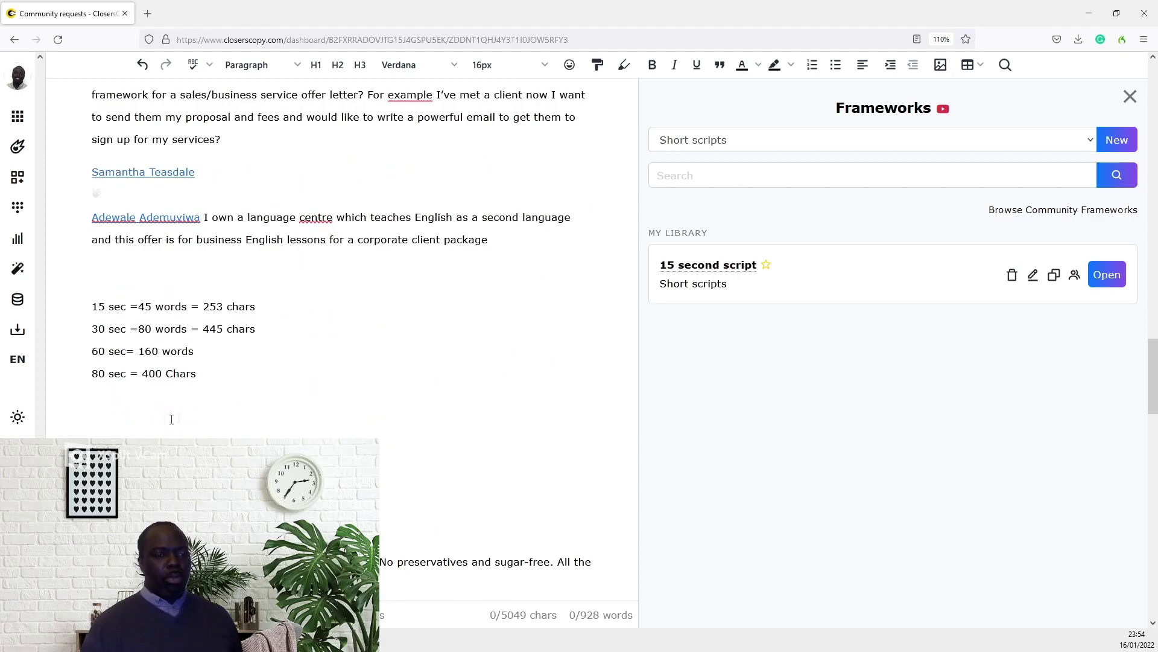
click(171, 419)
scroll(171, 419, down, 4)
key(Return)
key(Return)
key(Return)
key(Return)
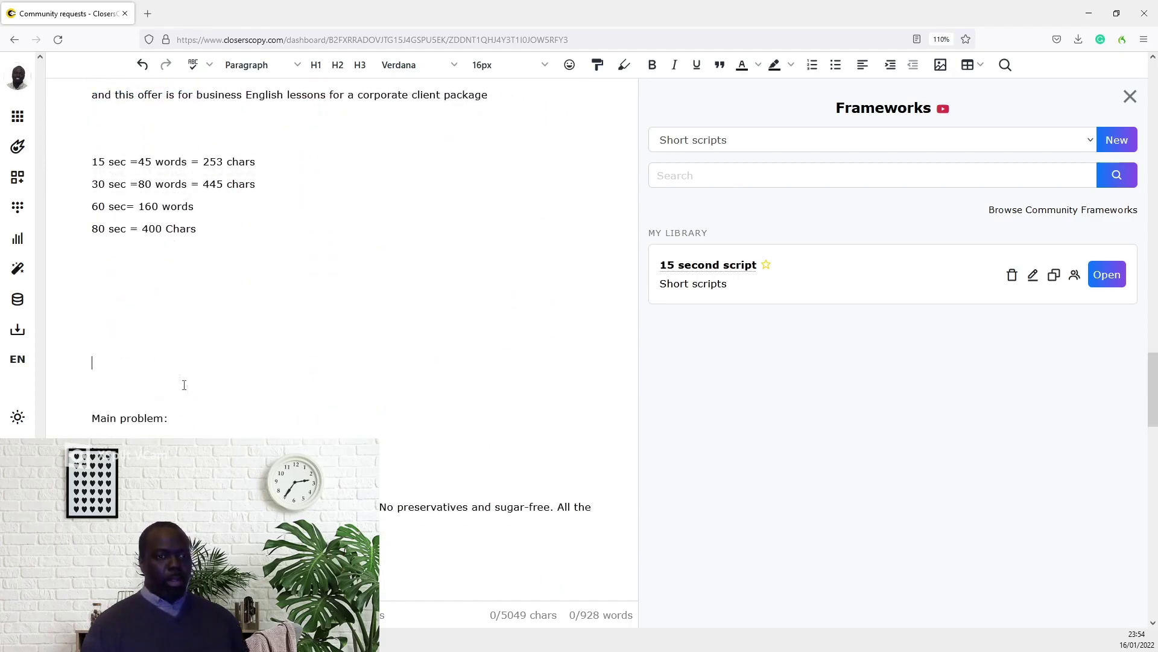
key(Return)
key(Return)
key(Return)
key(Return)
scroll(184, 334, down, 2)
scroll(173, 323, down, 8)
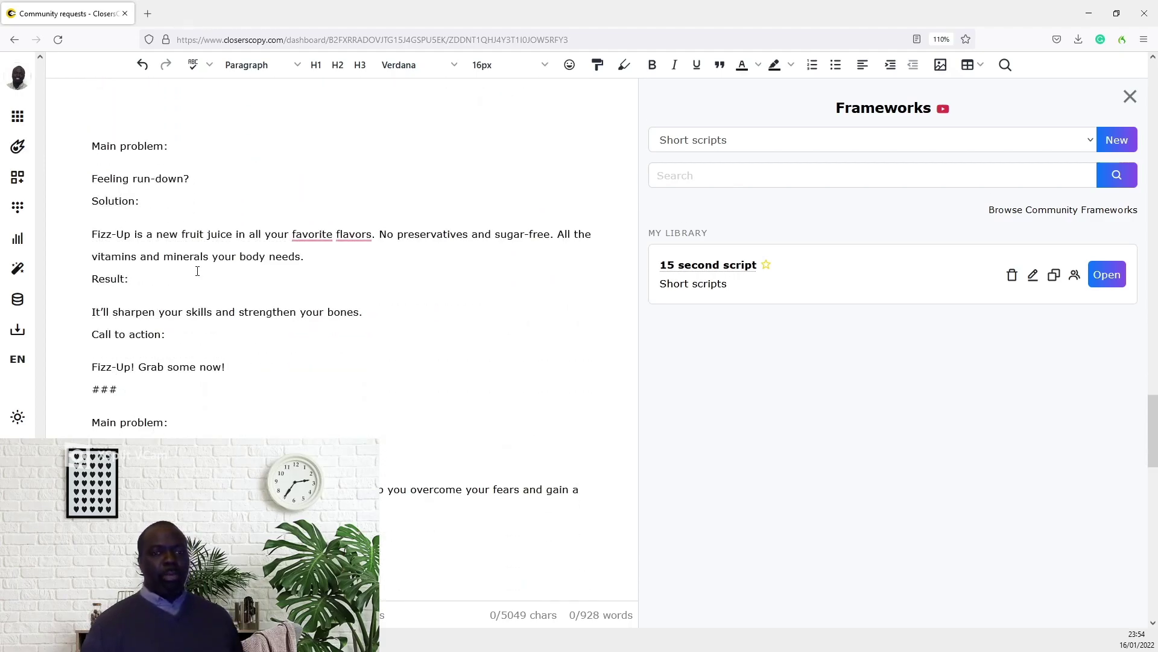
Undo the last edit and save the updated 15 second script framework
key(ctrl+z)
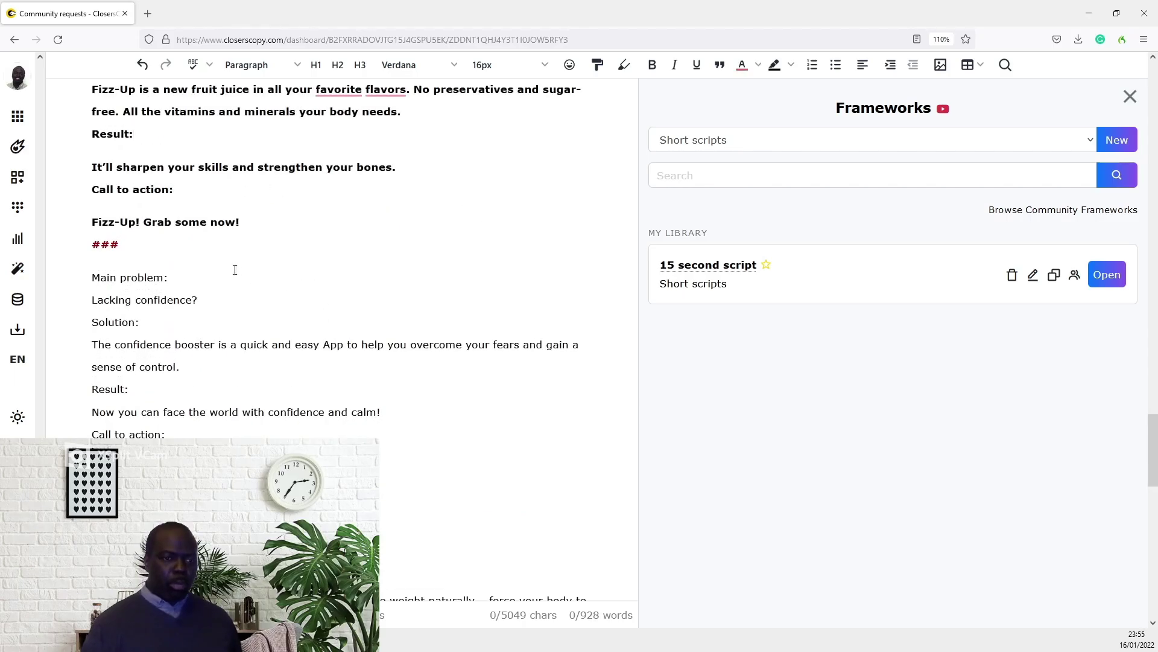
scroll(234, 269, up, 3)
drag(236, 367, 142, 178)
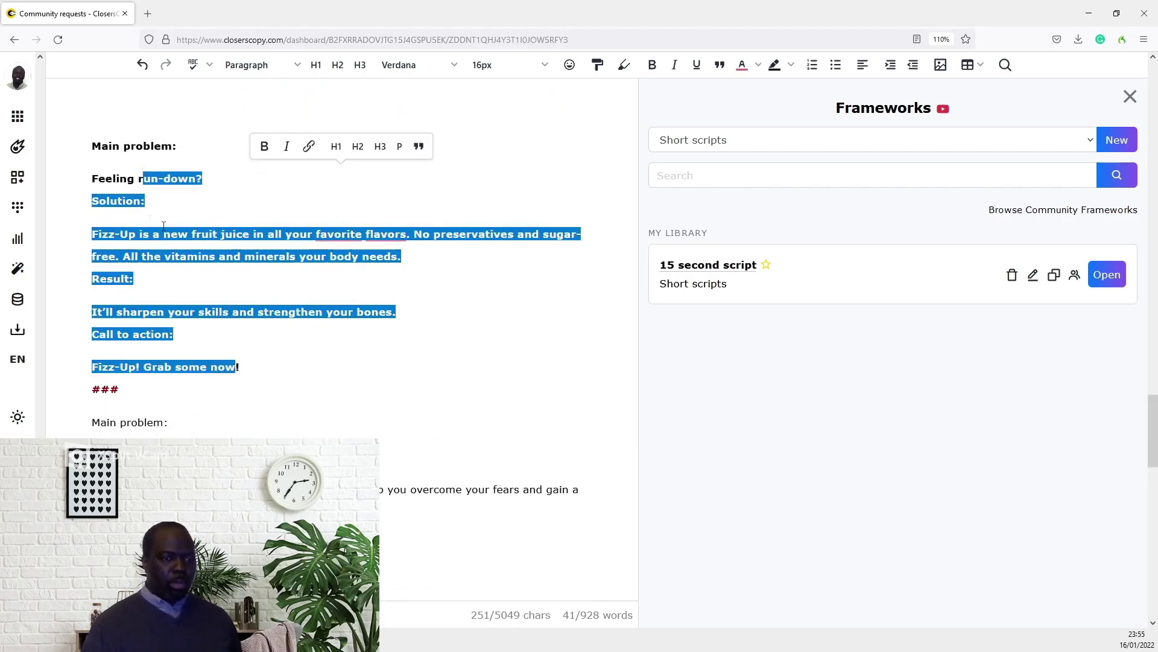
scroll(163, 225, down, 3)
drag(121, 277, 159, 410)
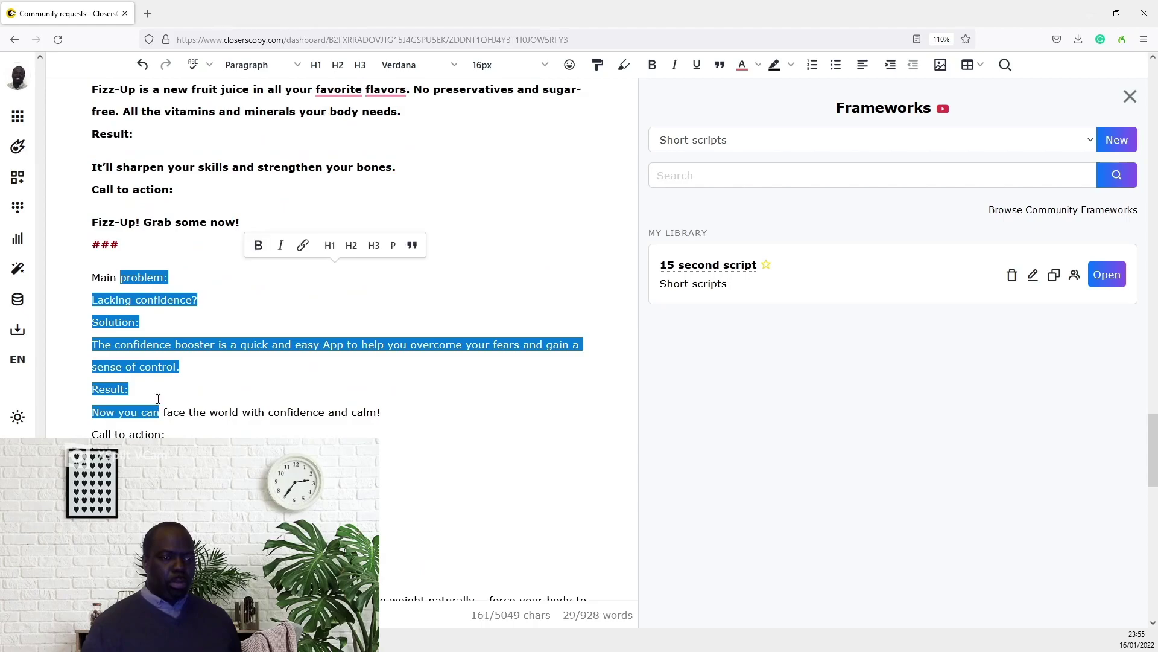
scroll(158, 398, down, 6)
drag(140, 241, 166, 396)
scroll(195, 372, down, 3)
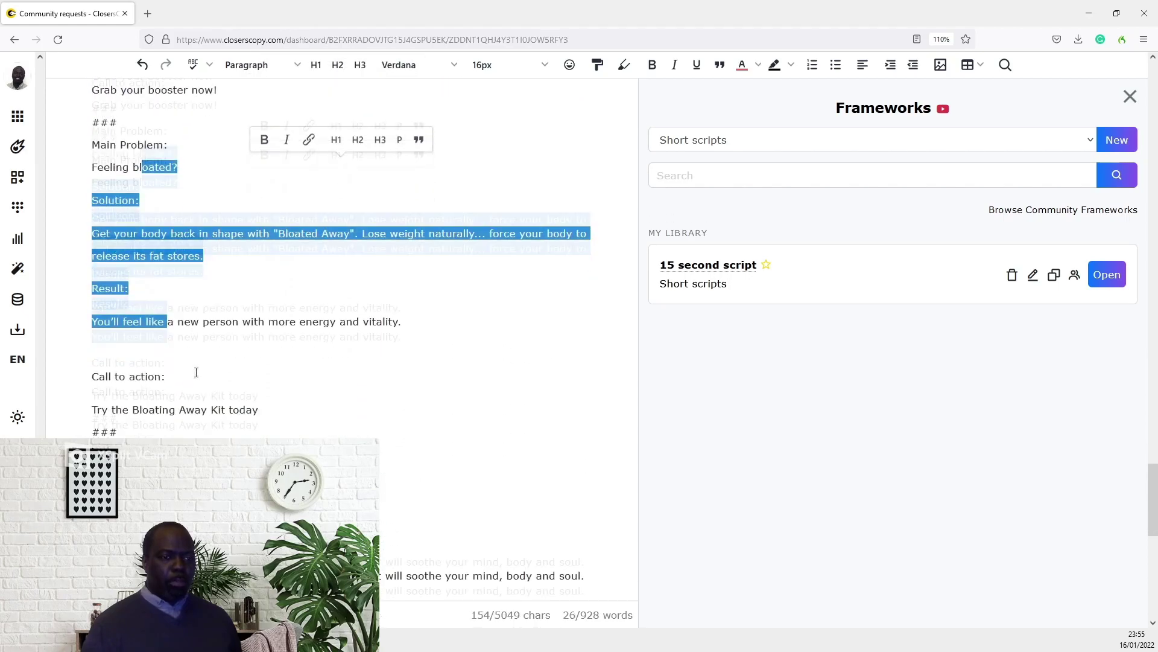
scroll(195, 372, down, 3)
scroll(163, 343, down, 3)
mouse_move(143, 226)
mouse_down()
mouse_move(181, 381)
mouse_move(140, 364)
mouse_up()
scroll(190, 371, down, 3)
scroll(141, 364, down, 3)
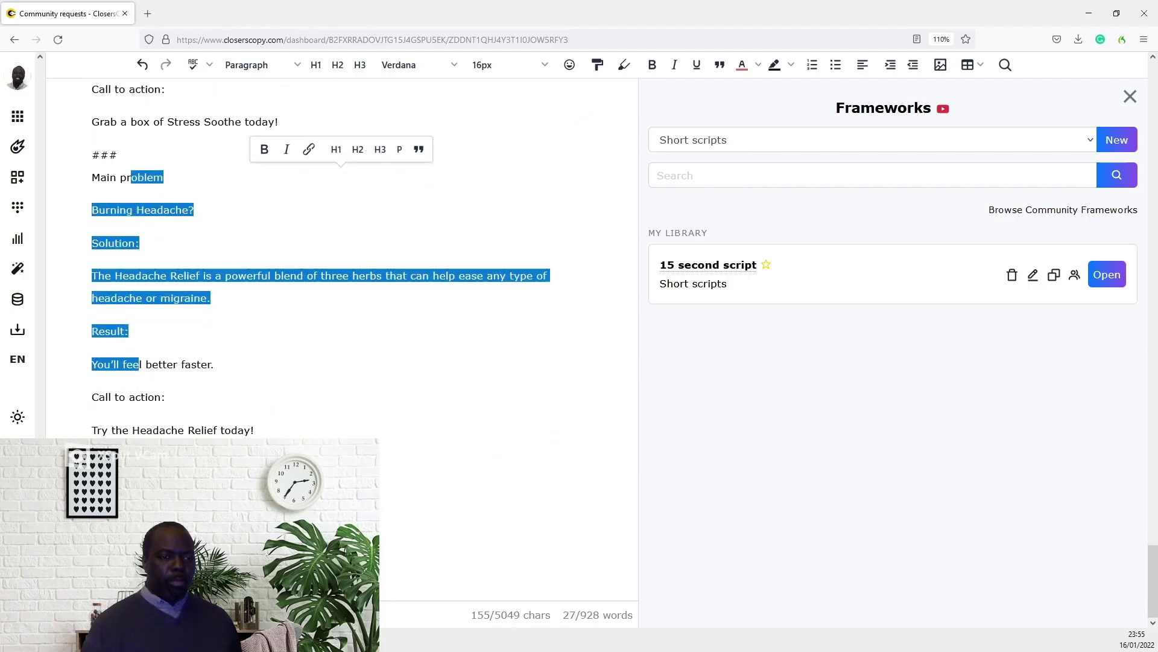
click(140, 364)
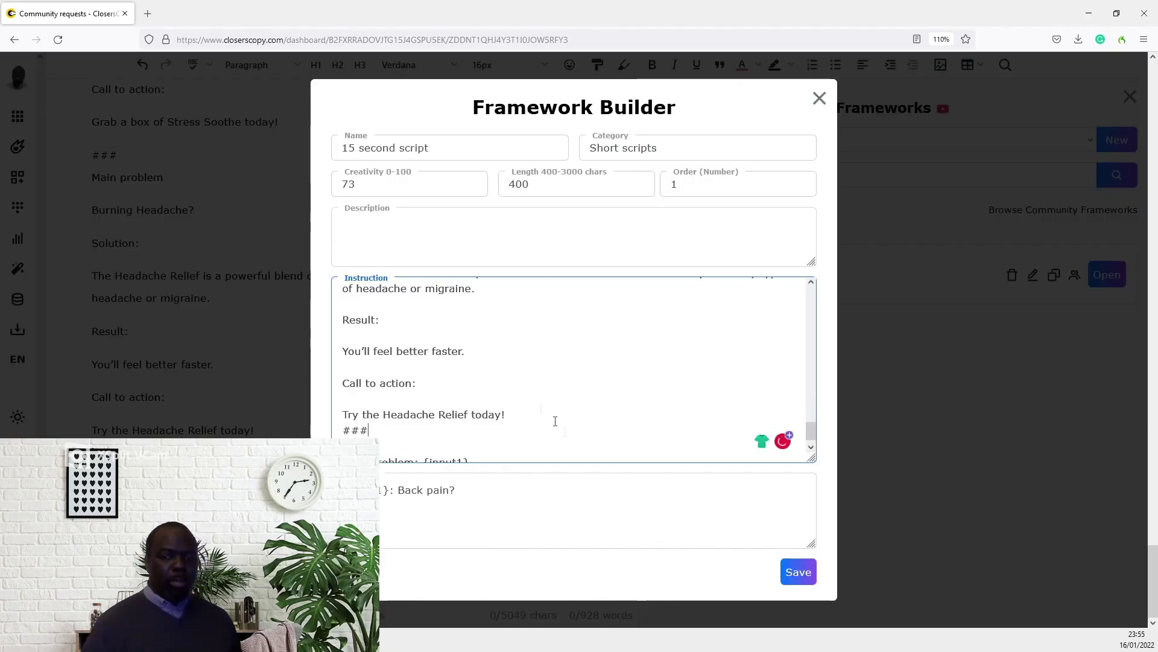
click(788, 572)
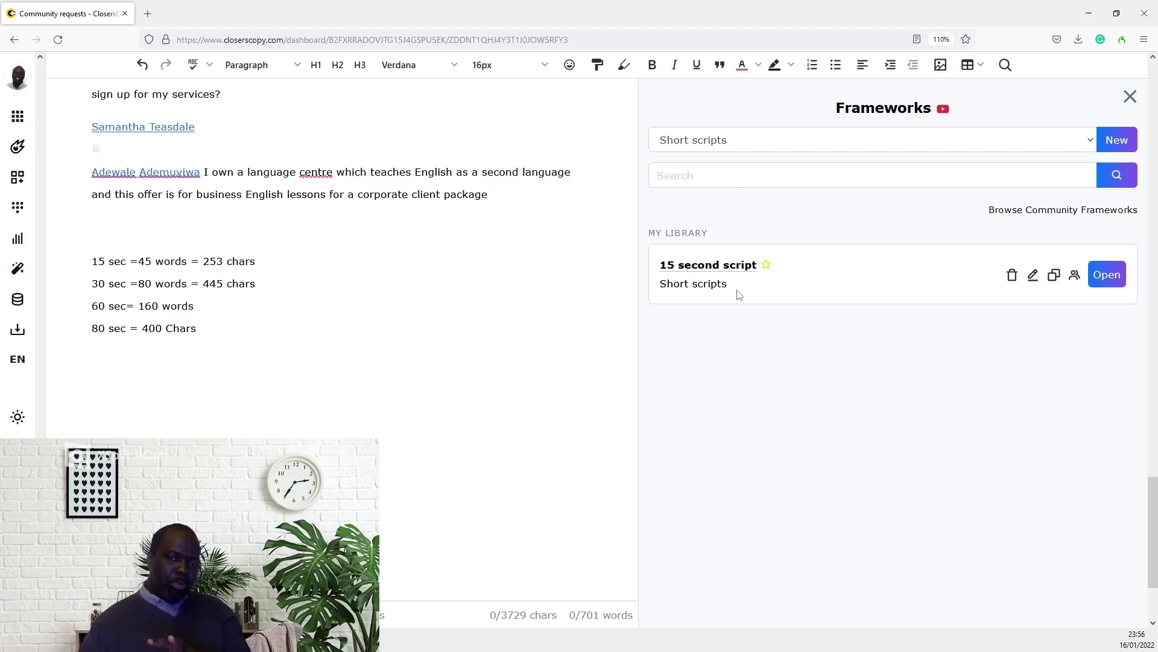
Open 15 second script, fill Main problem with the example, and return to the library
click(1126, 282)
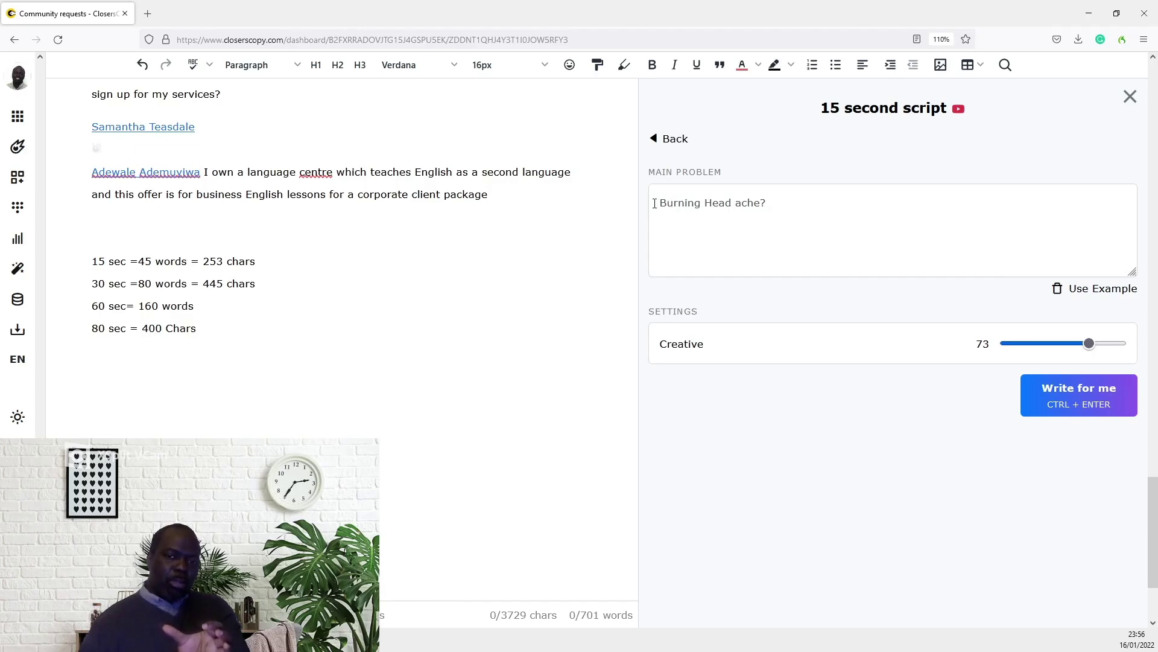
click(784, 203)
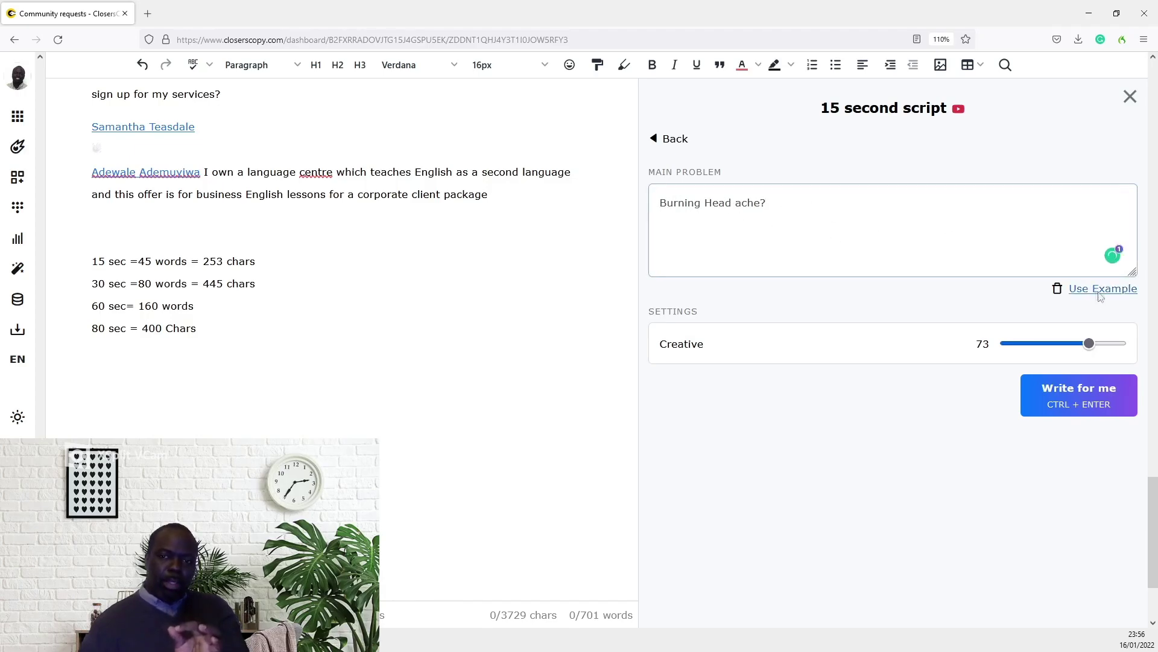
click(1099, 294)
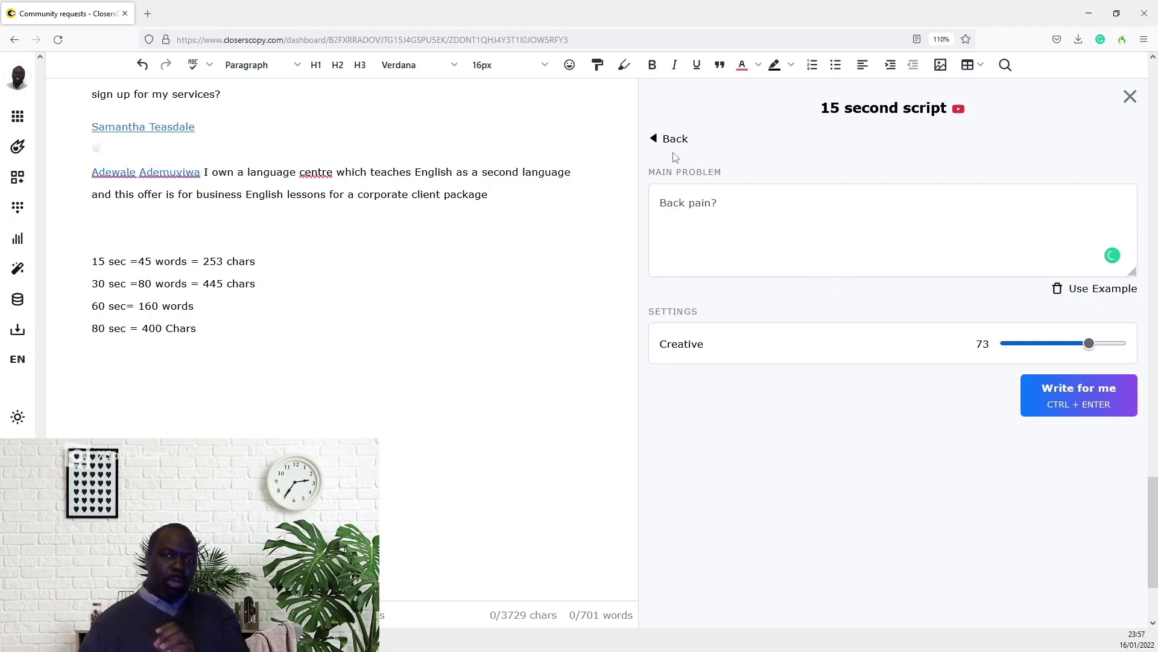
click(674, 140)
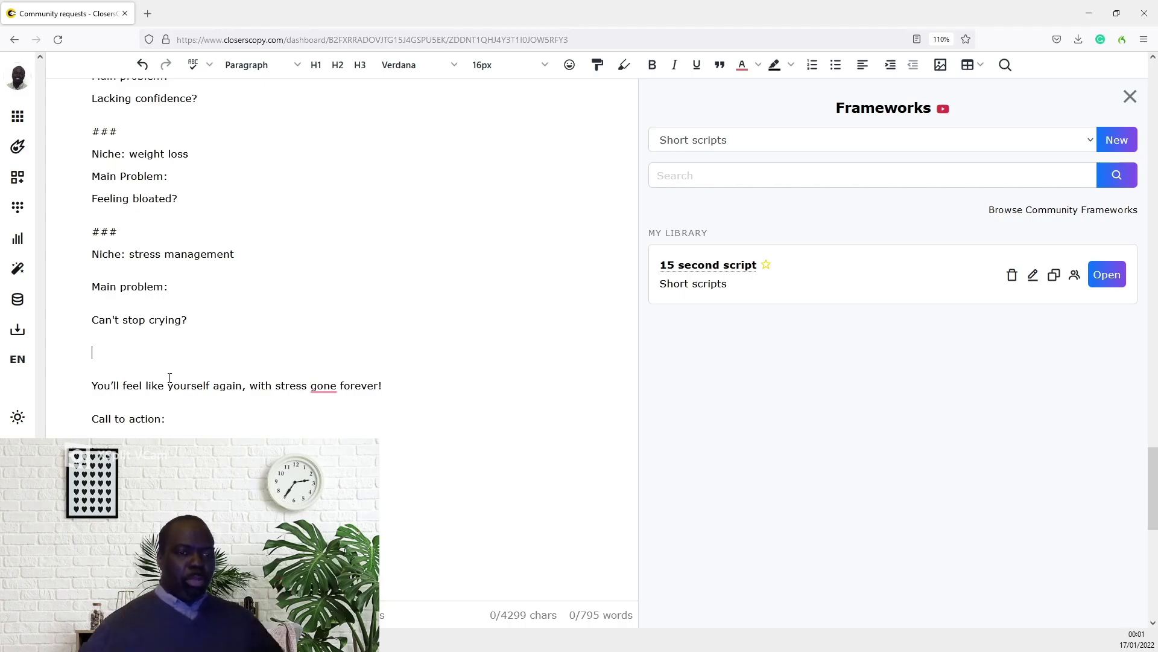
Undo the stray text typed into the editor
key(ctrl+z)
key(ctrl+z)
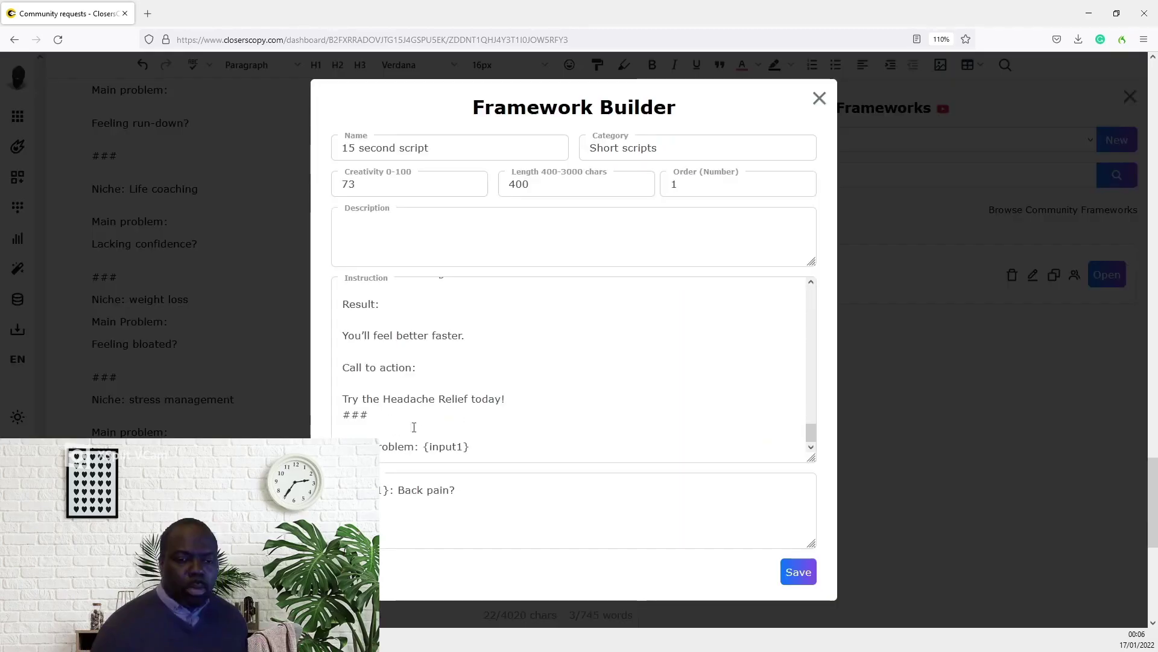
Select the Framework Builder instruction examples for review, then save the 15 second script
drag(401, 414, 322, 182)
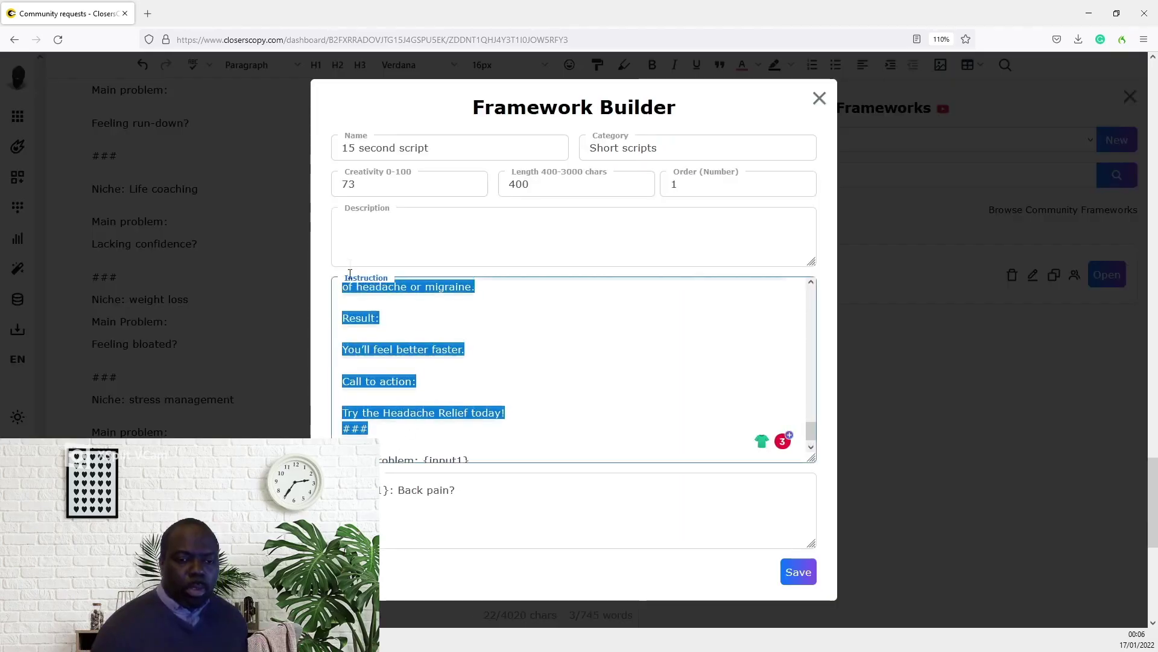
scroll(647, 447, down, 5)
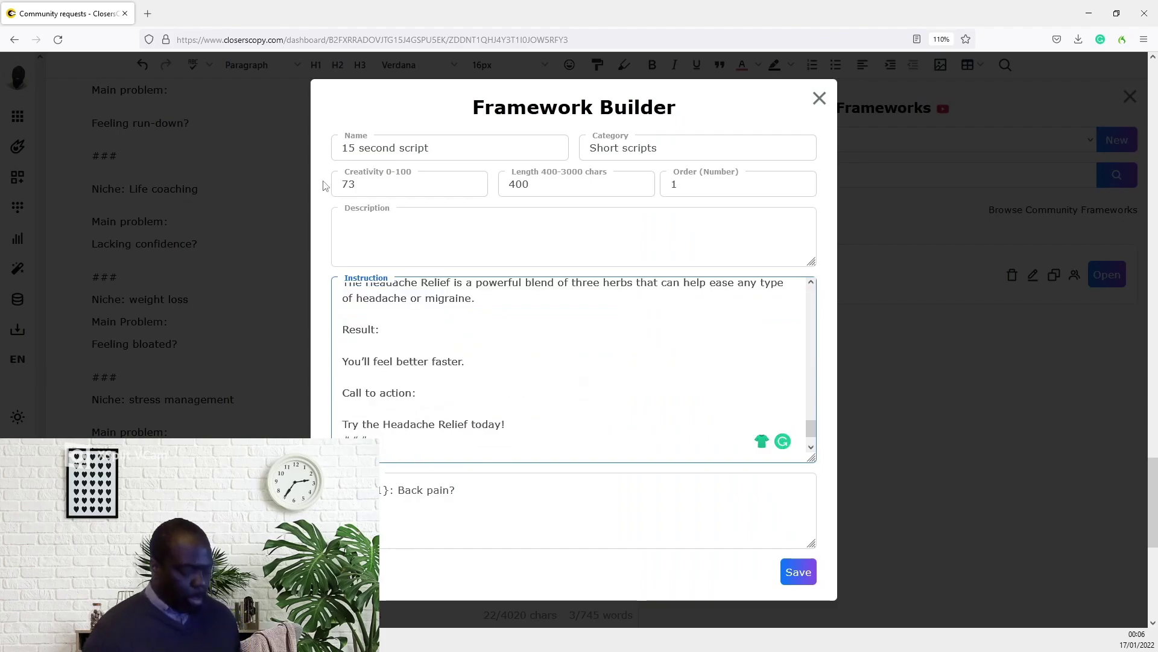
scroll(657, 387, down, 3)
scroll(657, 386, up, 3)
scroll(659, 388, up, 3)
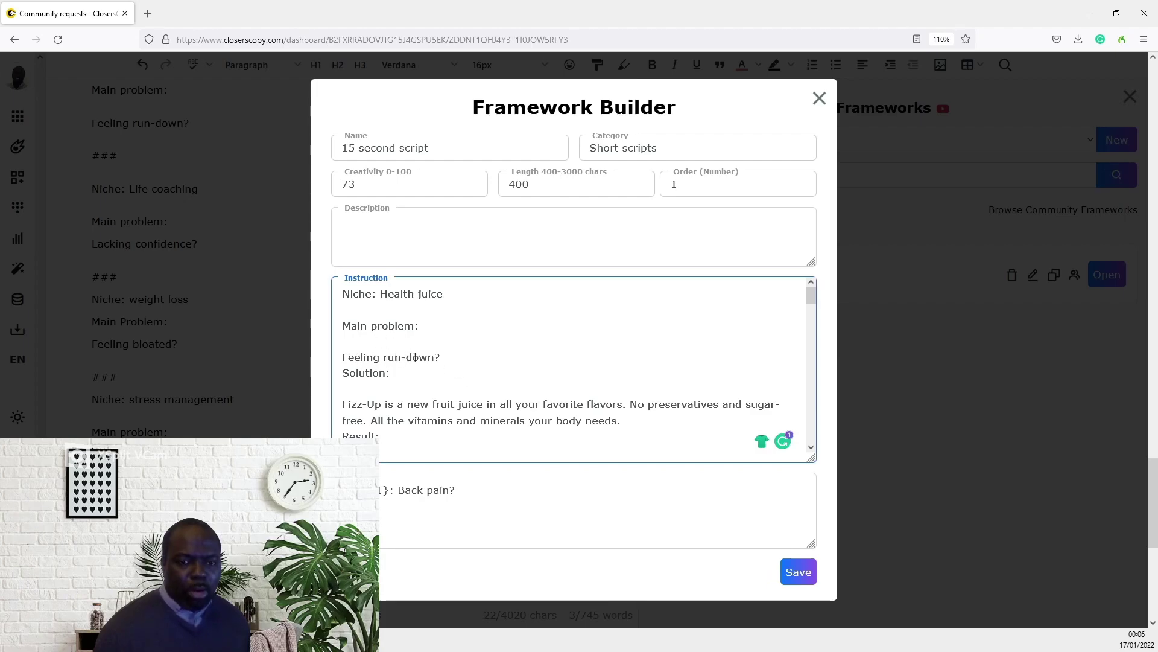
scroll(441, 357, down, 2)
scroll(489, 350, down, 2)
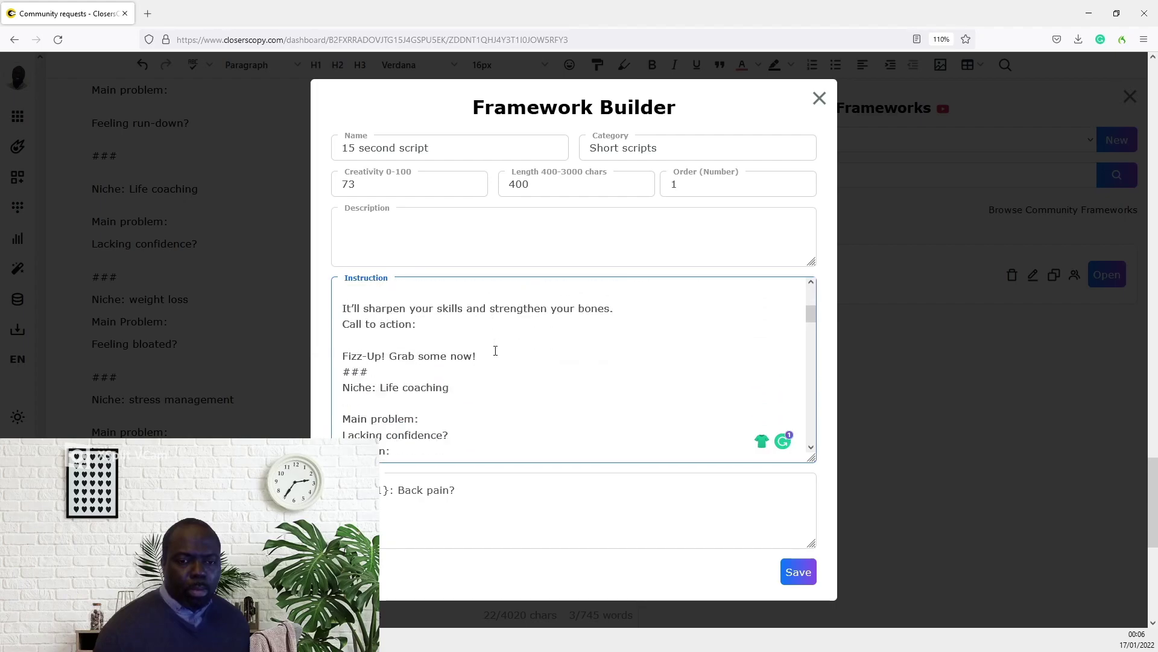
scroll(502, 349, down, 1)
scroll(502, 350, down, 1)
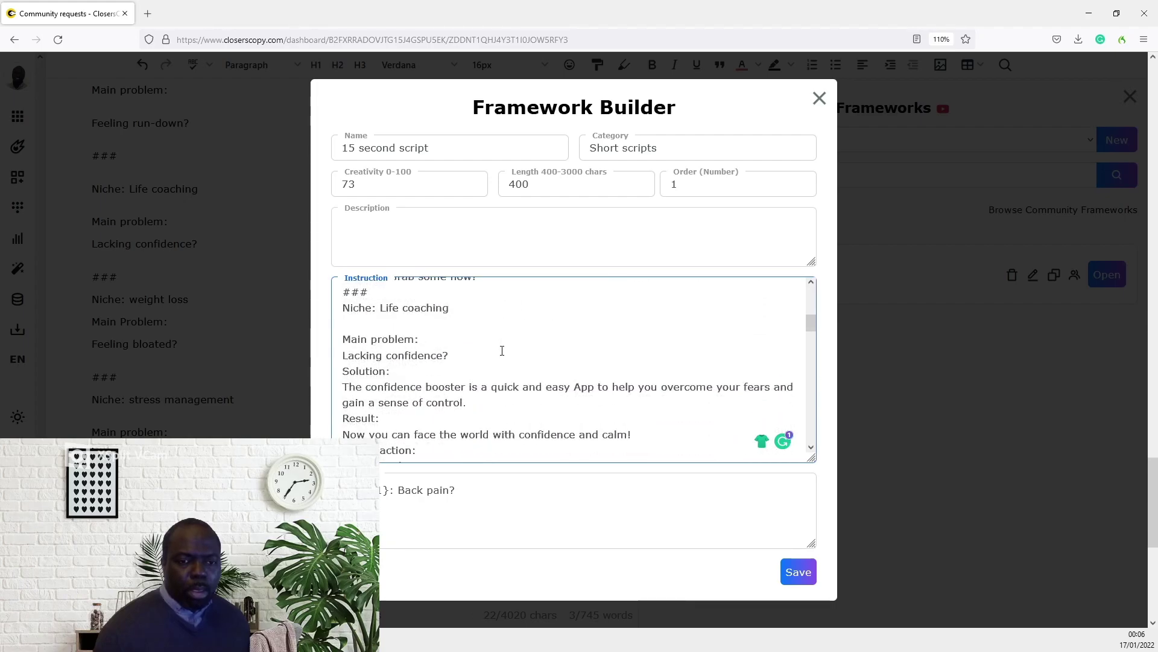
scroll(496, 350, up, 2)
scroll(433, 398, down, 2)
scroll(417, 375, down, 1)
scroll(520, 371, down, 2)
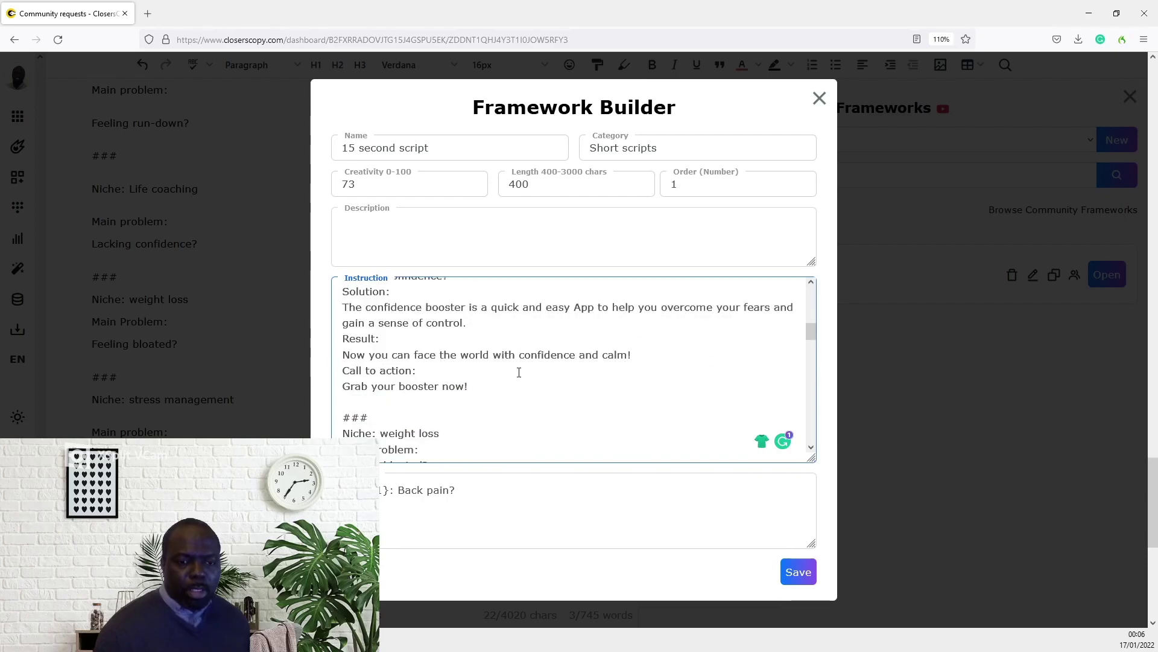
scroll(400, 364, down, 2)
scroll(447, 350, down, 2)
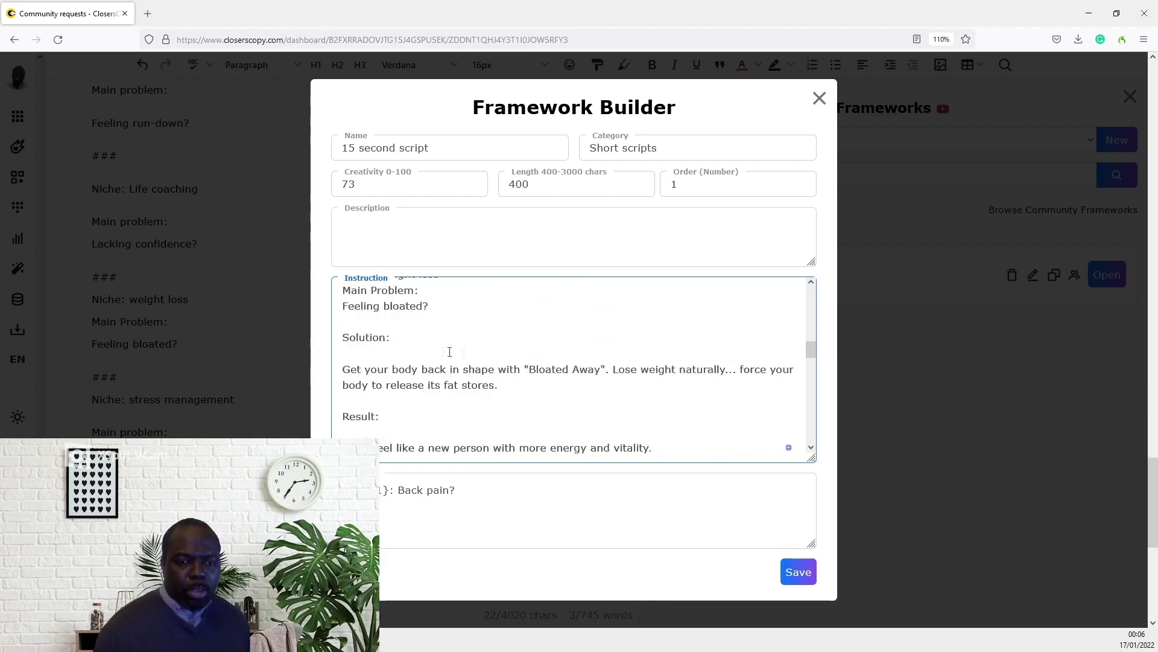
scroll(440, 362, up, 2)
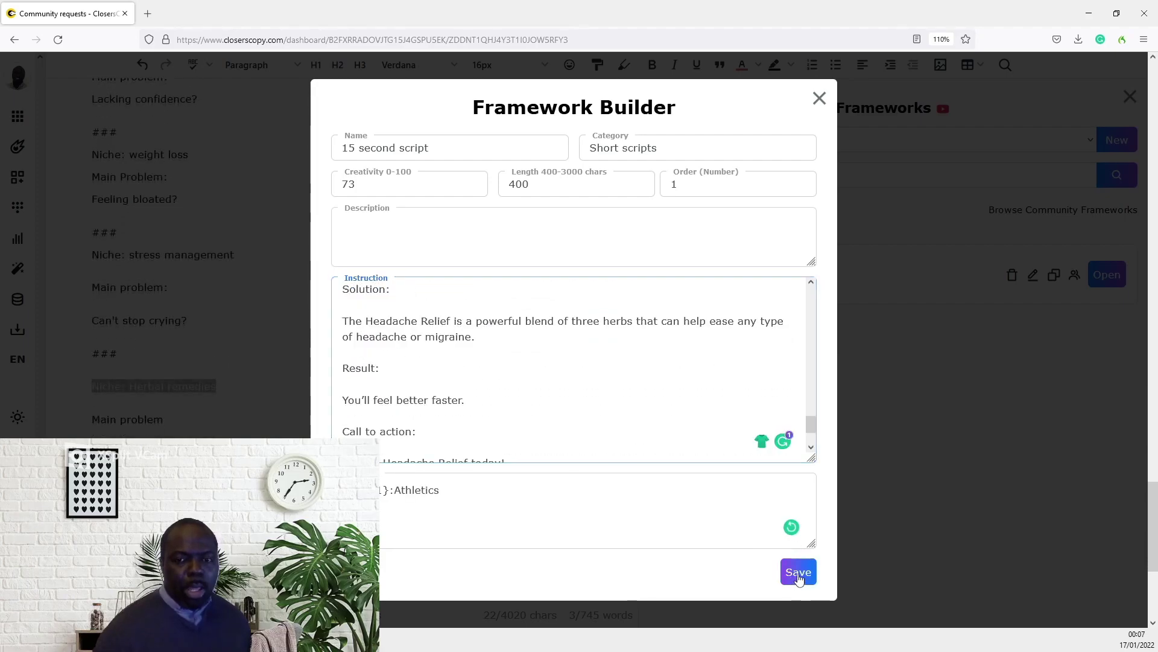
click(796, 573)
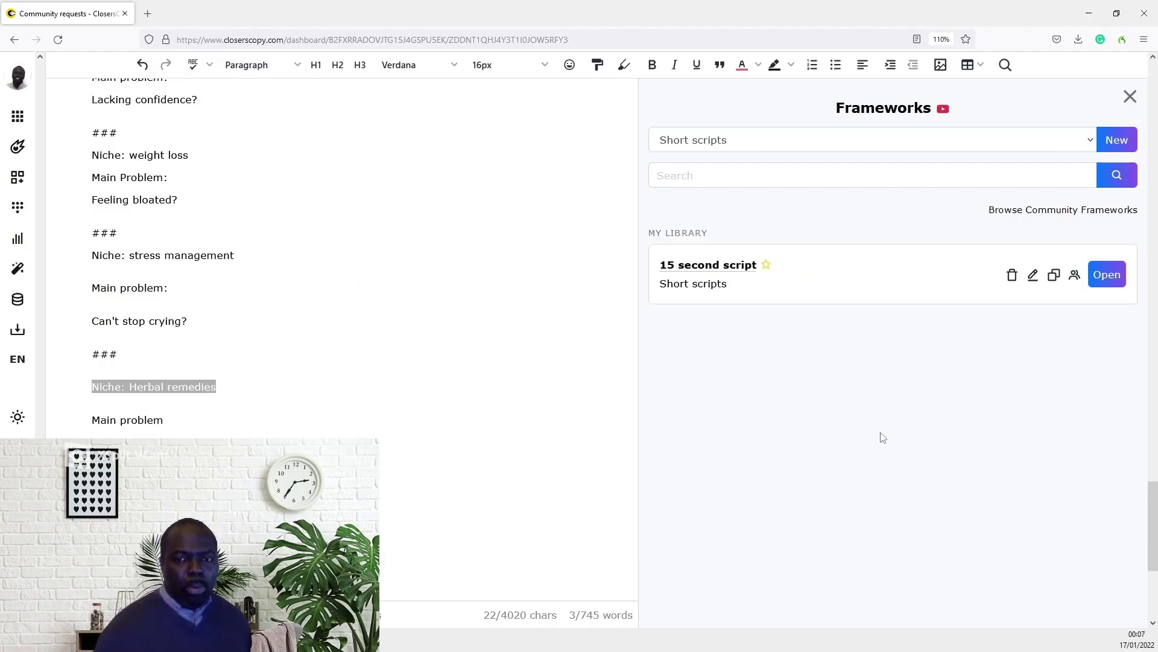
Open 15 second script and generate niche scripts for Athletics with Write for me
click(1118, 284)
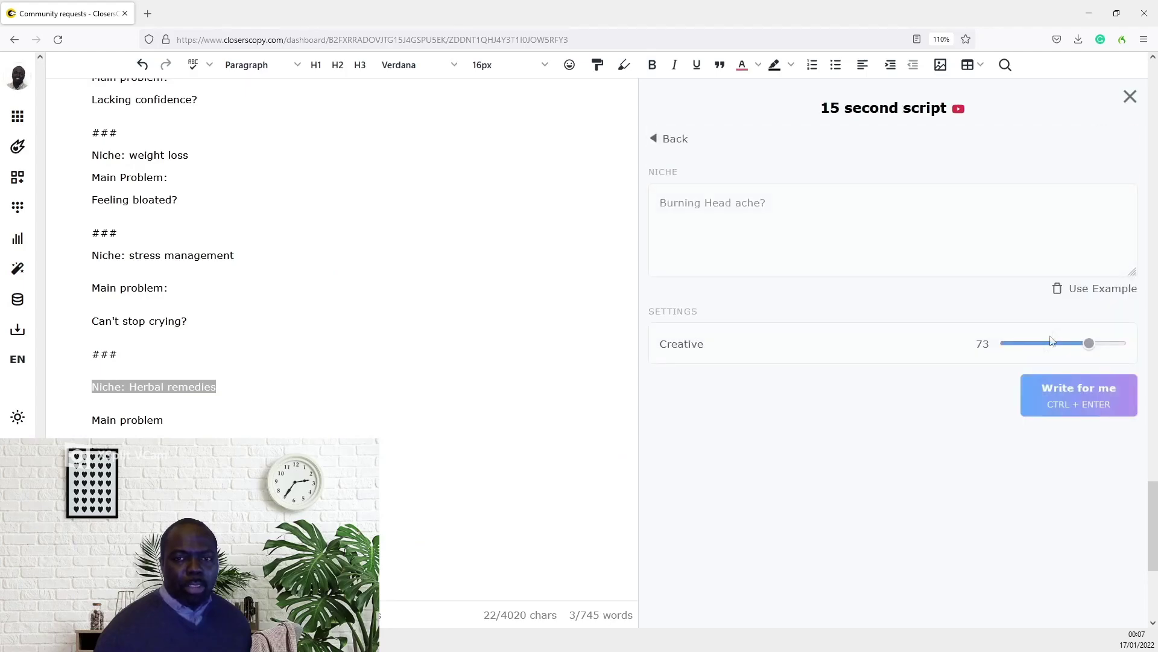
click(1063, 408)
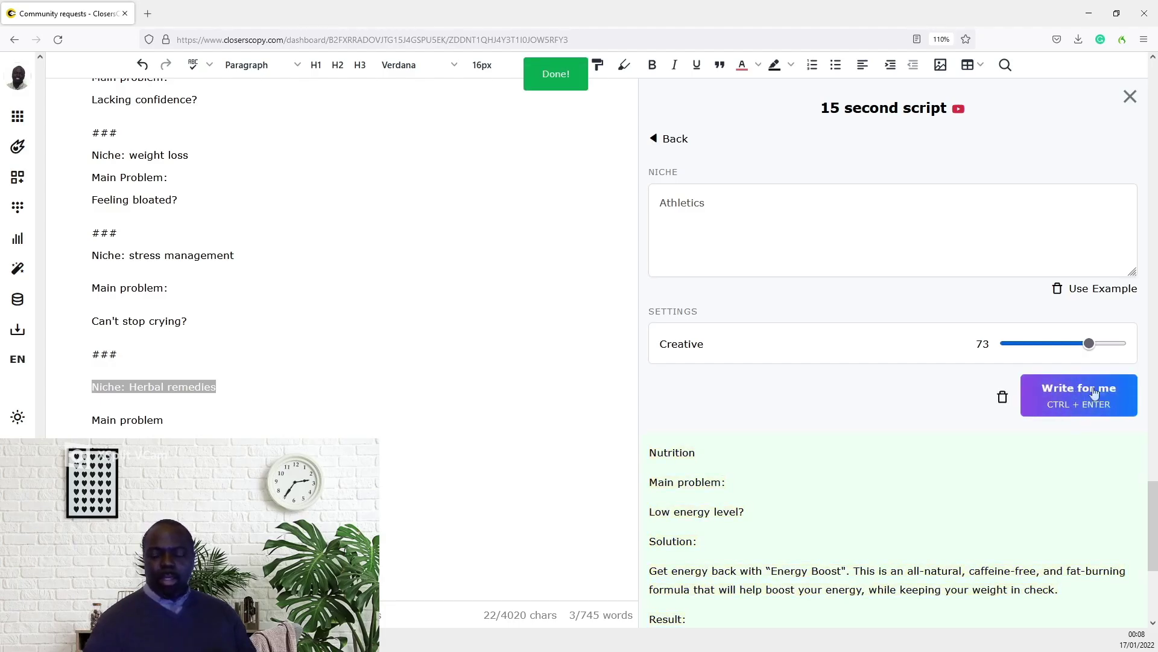
scroll(1119, 395, down, 2)
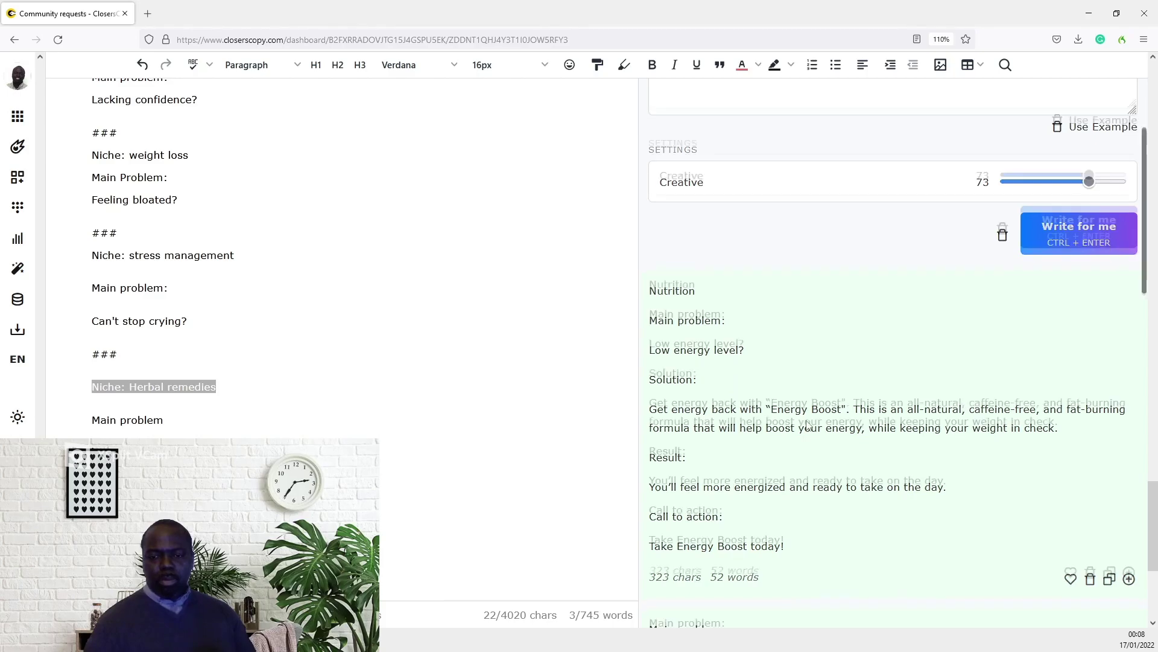
scroll(762, 406, down, 2)
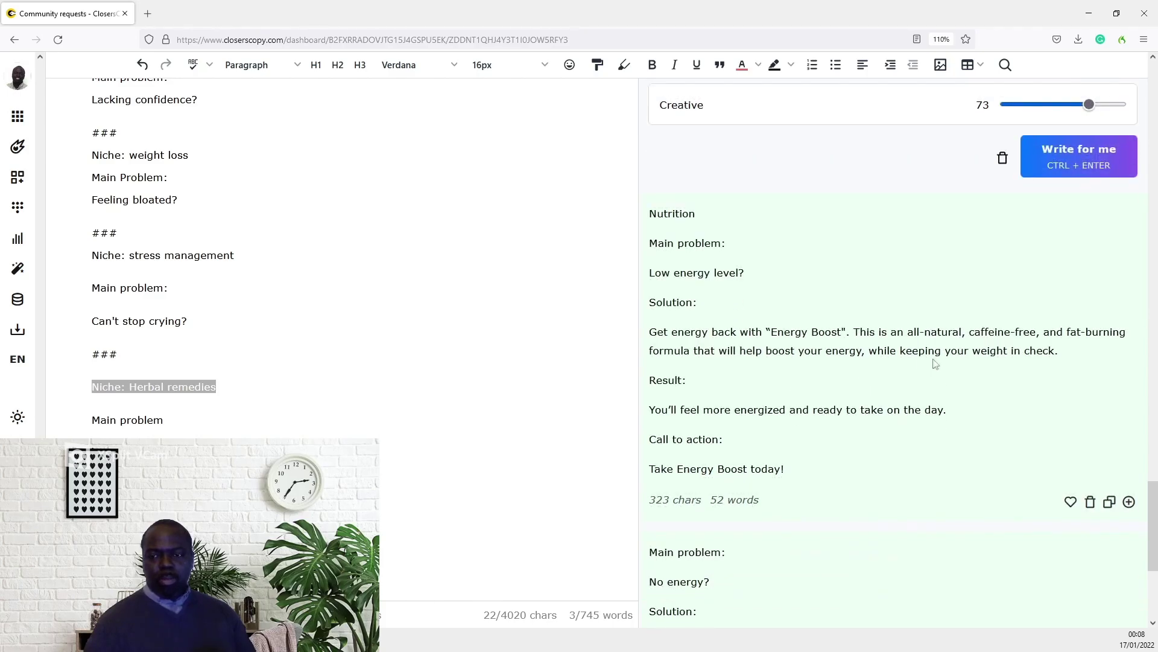
scroll(938, 362, down, 5)
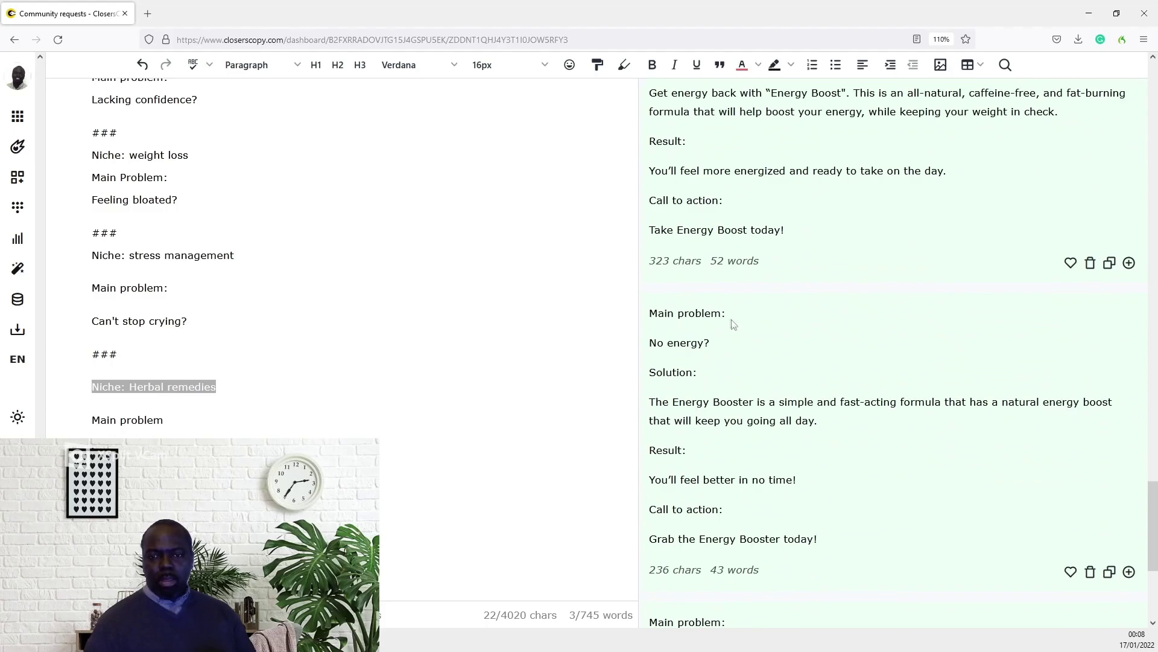
scroll(731, 317, up, 4)
scroll(733, 313, up, 3)
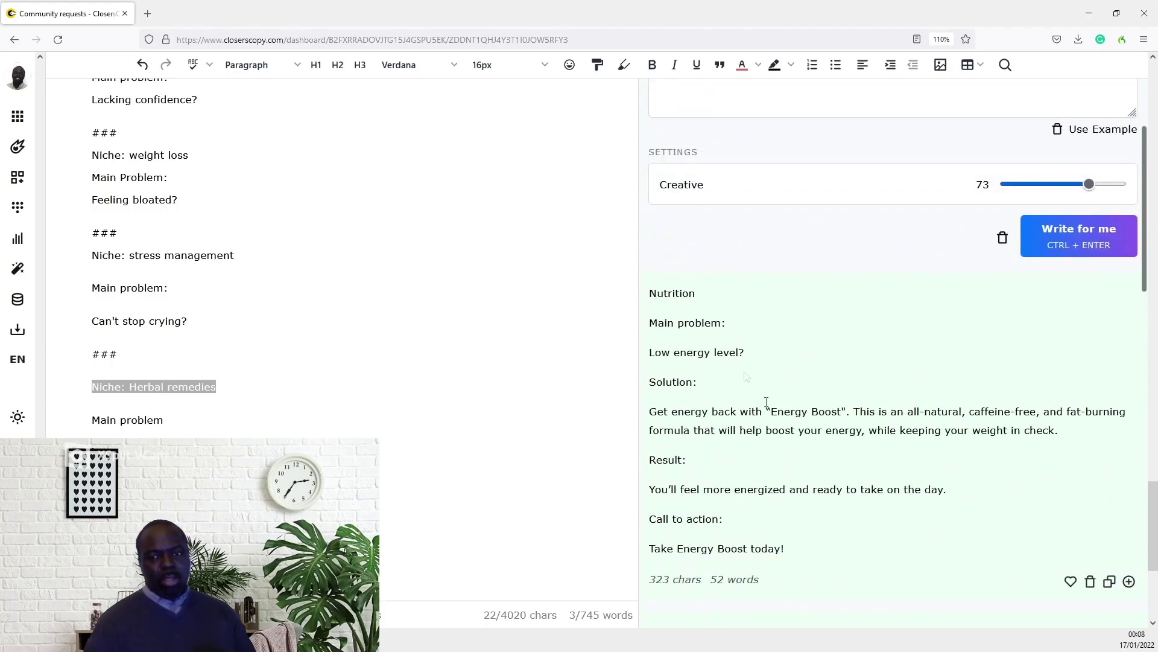
scroll(837, 486, down, 4)
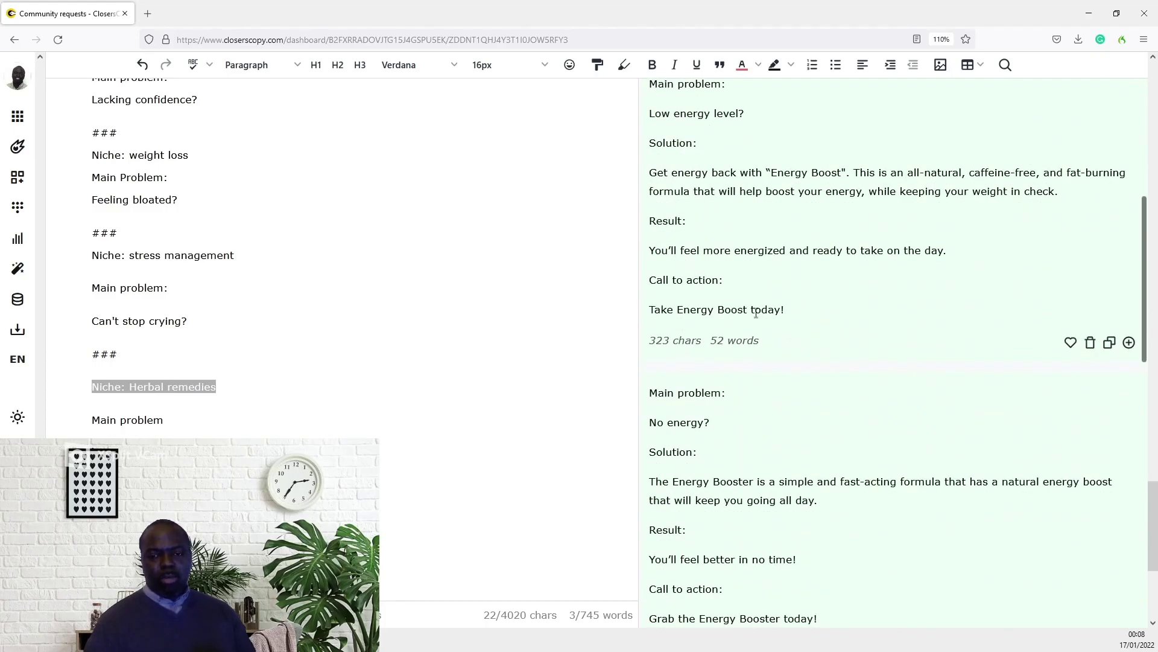
scroll(667, 307, down, 2)
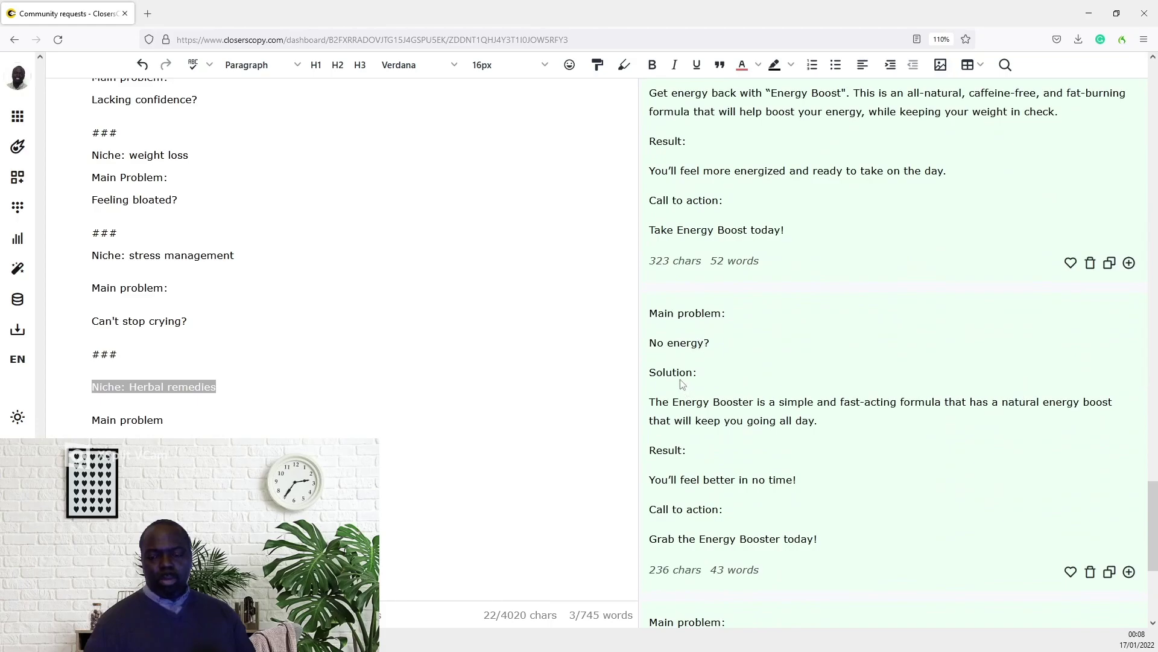
scroll(731, 365, down, 1)
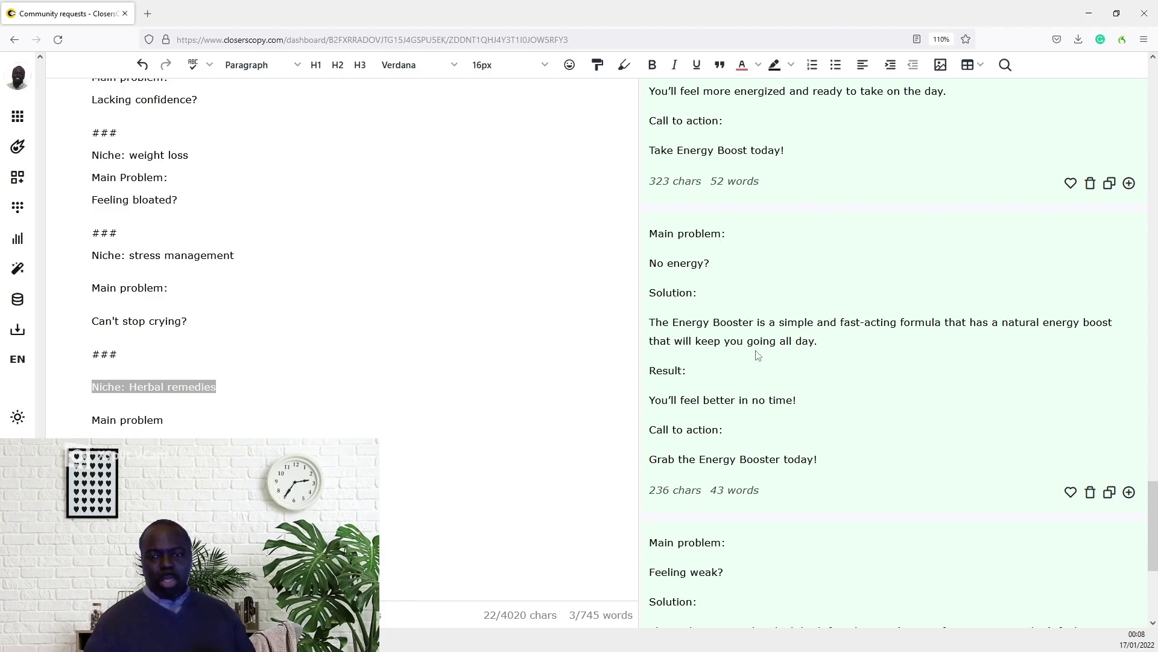
scroll(757, 356, down, 2)
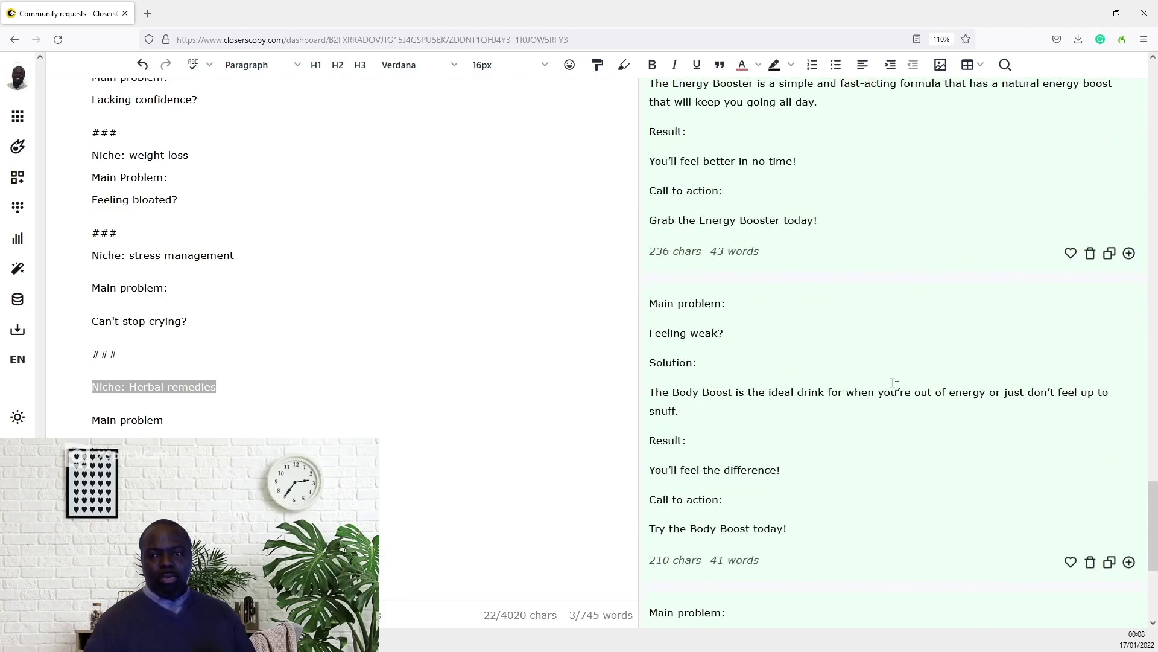
scroll(833, 478, up, 3)
scroll(828, 473, up, 5)
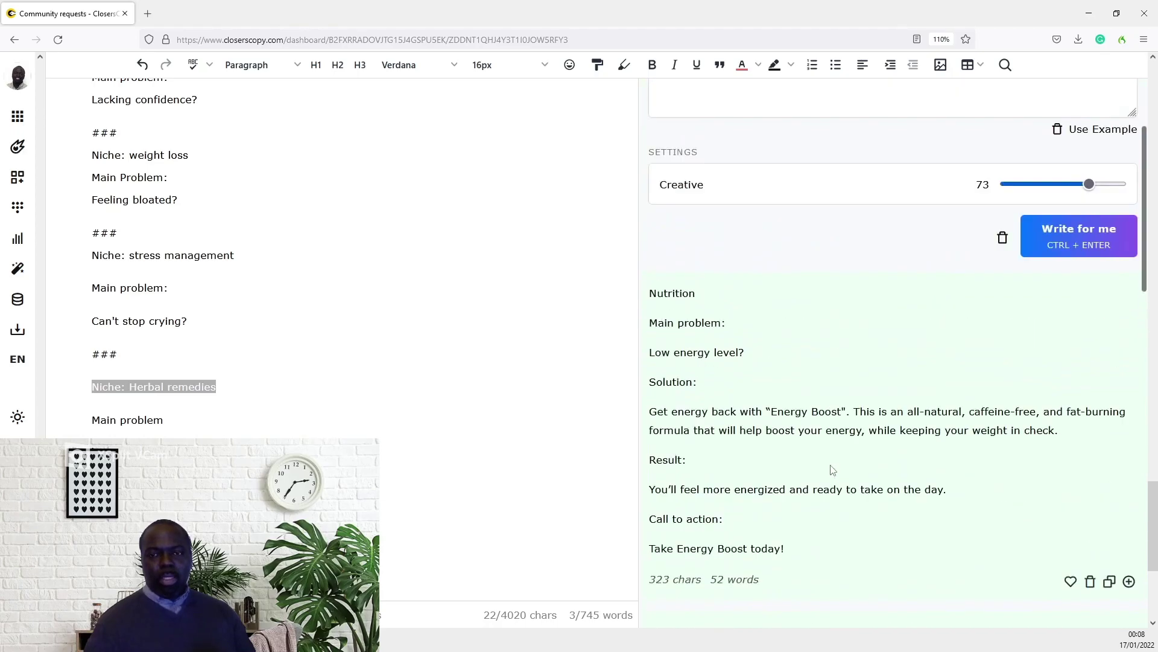
scroll(781, 427, up, 5)
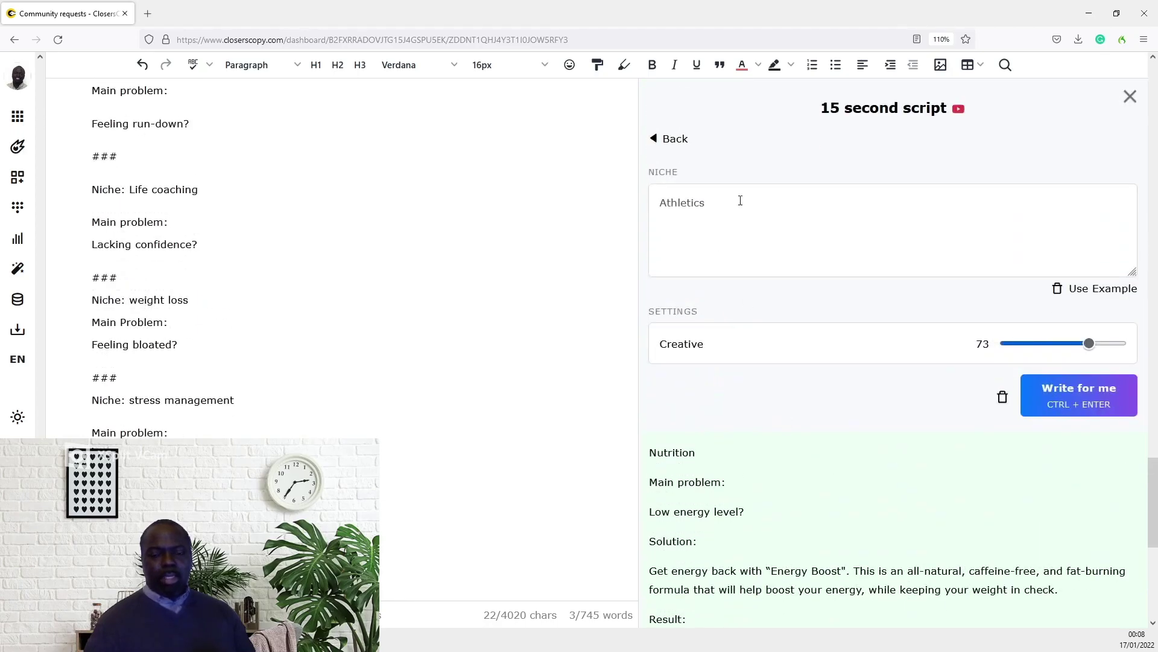
drag(735, 199, 649, 196)
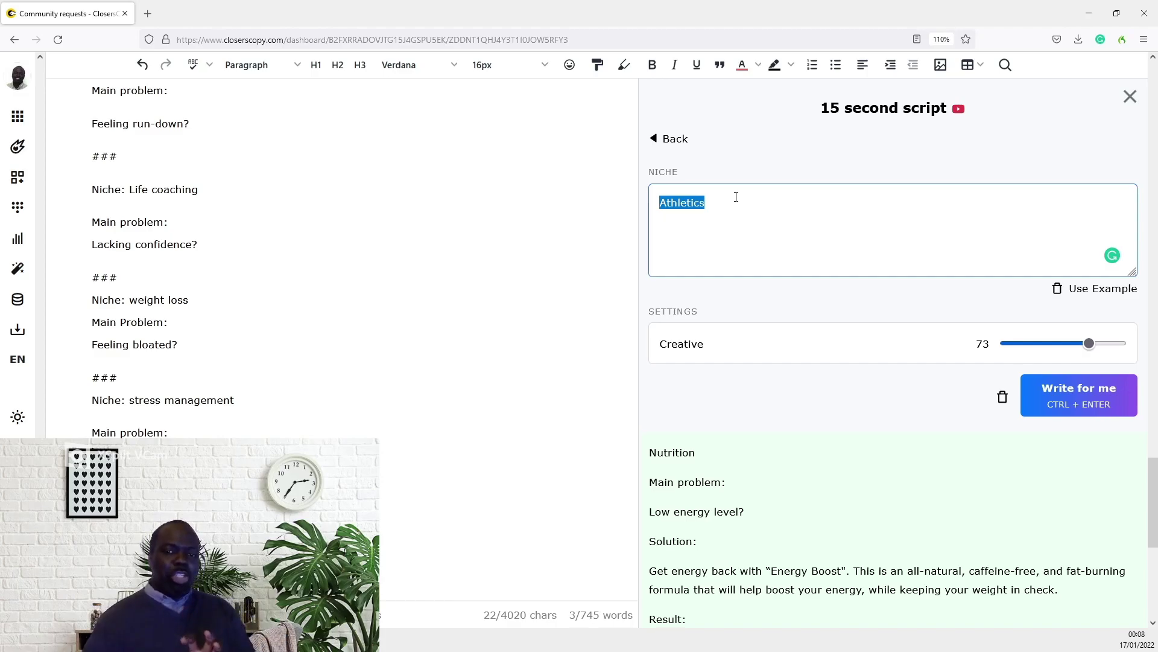
scroll(882, 382, down, 1)
scroll(864, 382, down, 3)
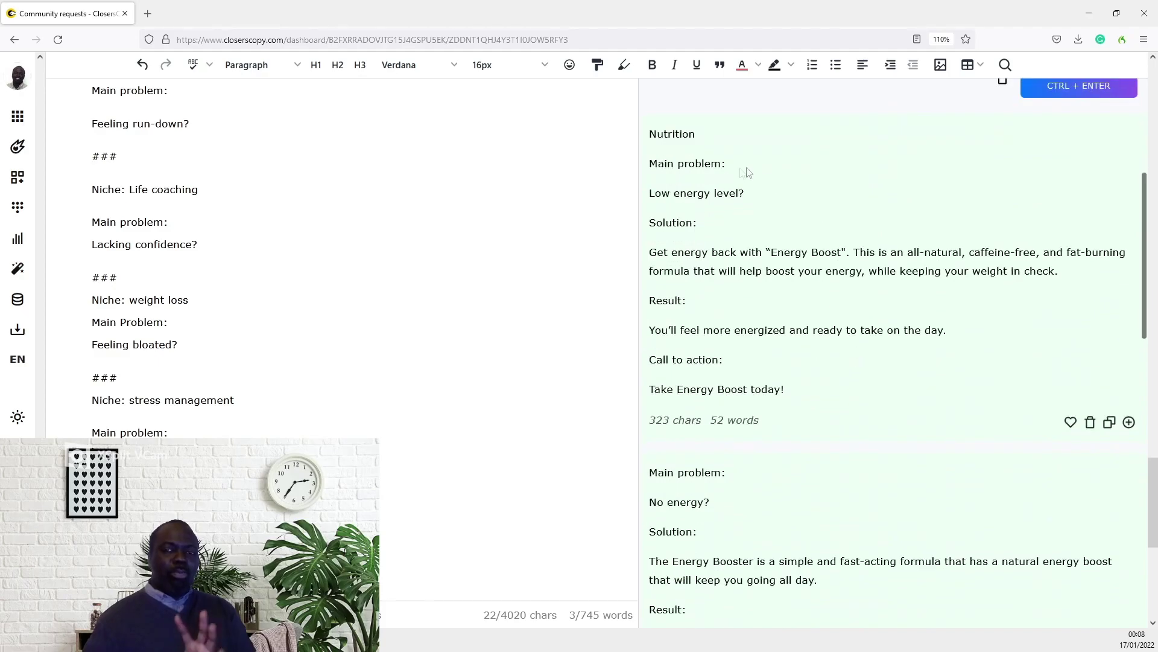
scroll(794, 359, down, 1)
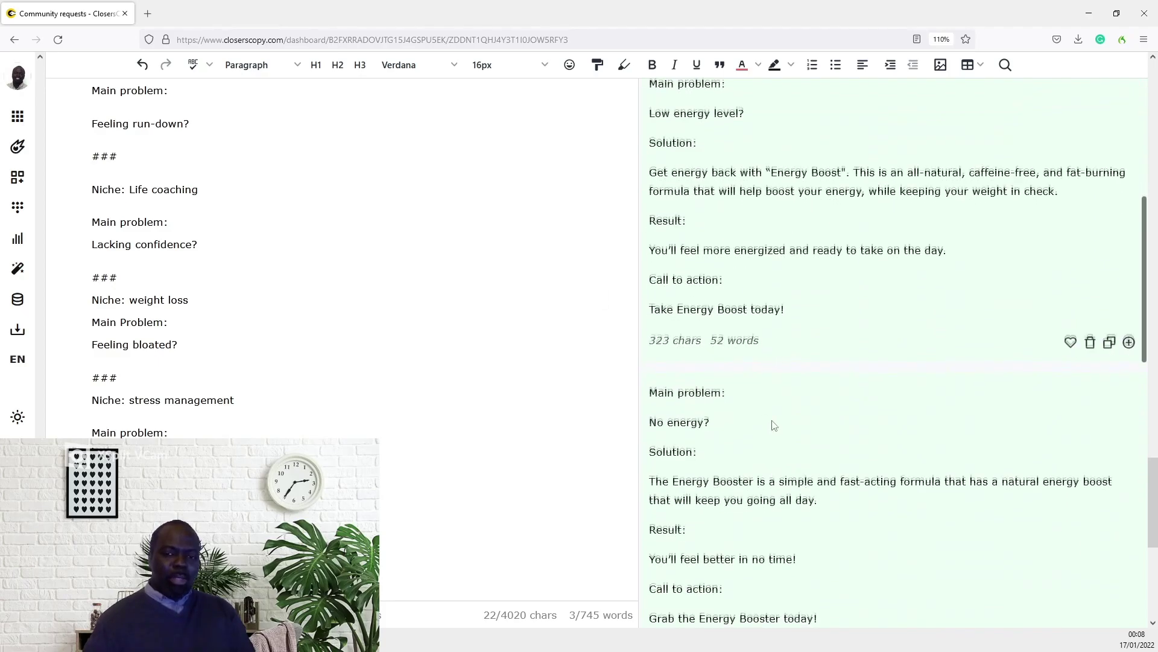
scroll(814, 350, down, 1)
scroll(813, 350, down, 2)
scroll(794, 378, down, 1)
scroll(787, 435, down, 2)
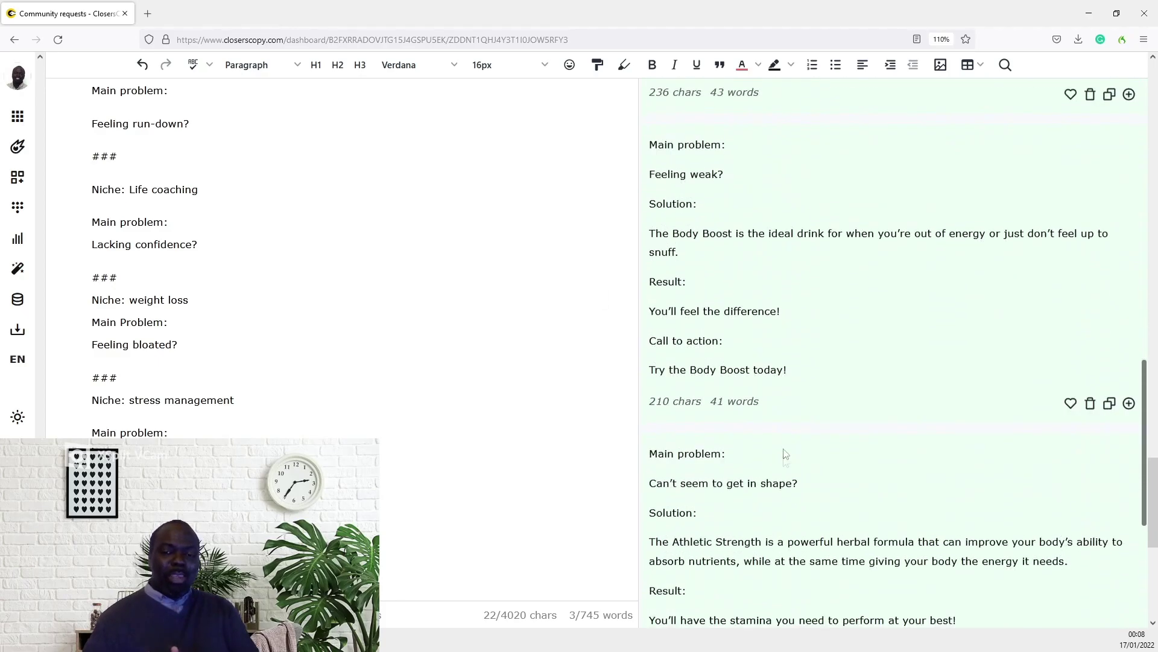
scroll(784, 454, down, 2)
scroll(784, 480, down, 1)
scroll(782, 516, down, 1)
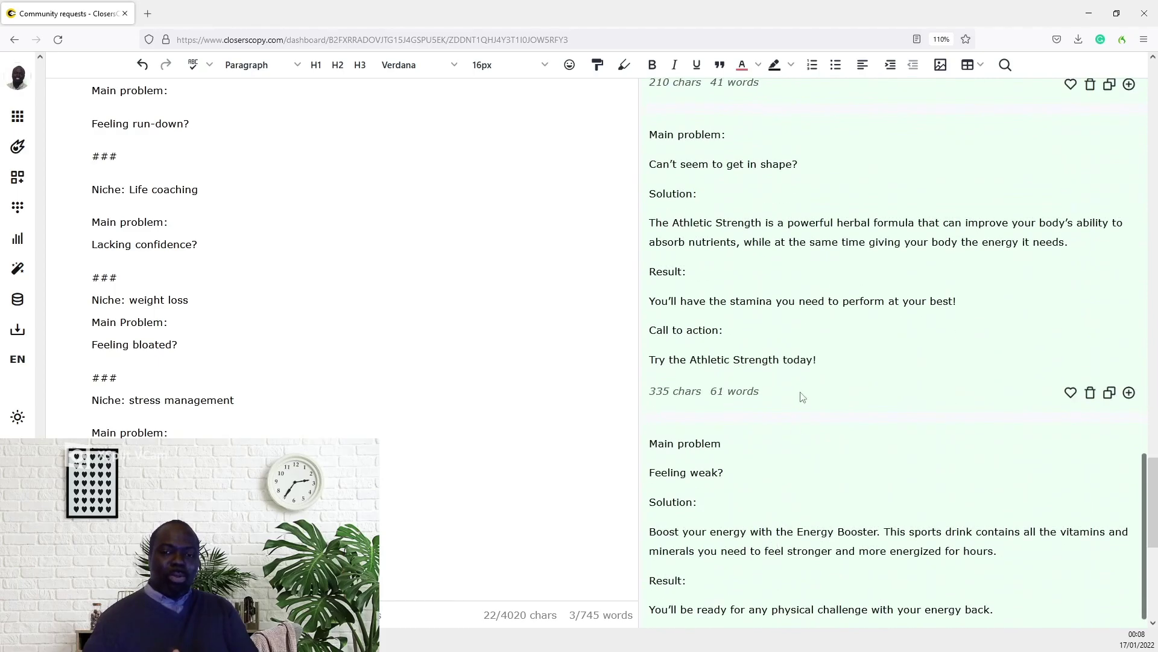
scroll(803, 371, up, 1)
scroll(804, 348, up, 1)
scroll(806, 307, up, 1)
scroll(811, 278, up, 2)
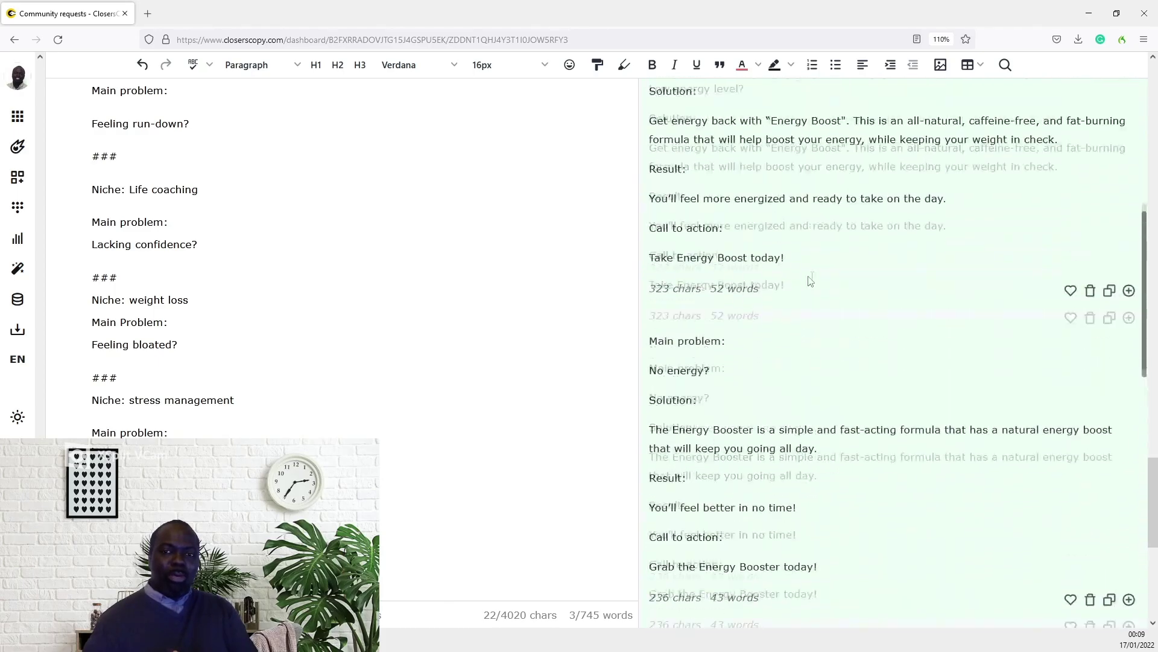
scroll(846, 269, down, 1)
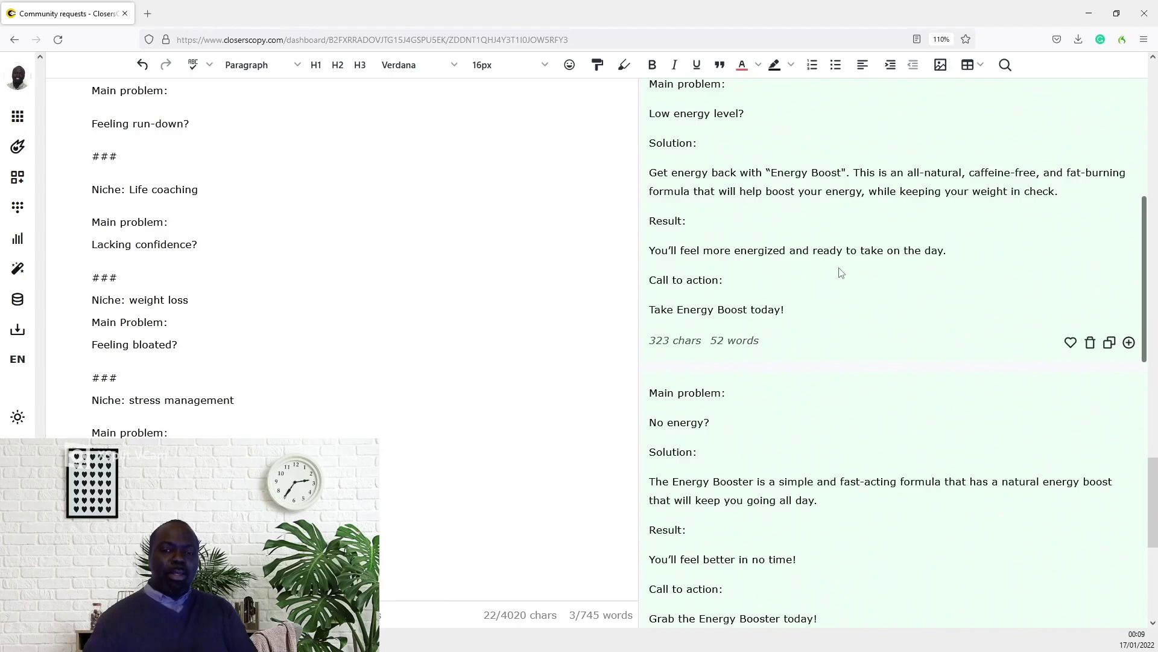